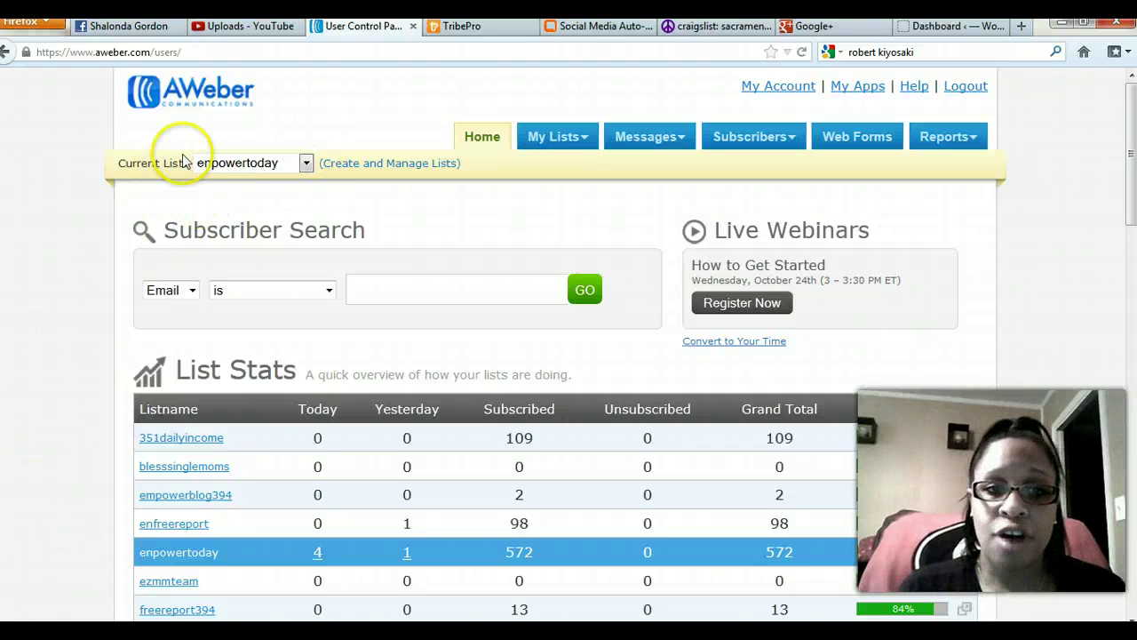
# Open the Web Forms overview for the empowertoday list and start a new web form.
pyautogui.click(848, 147)
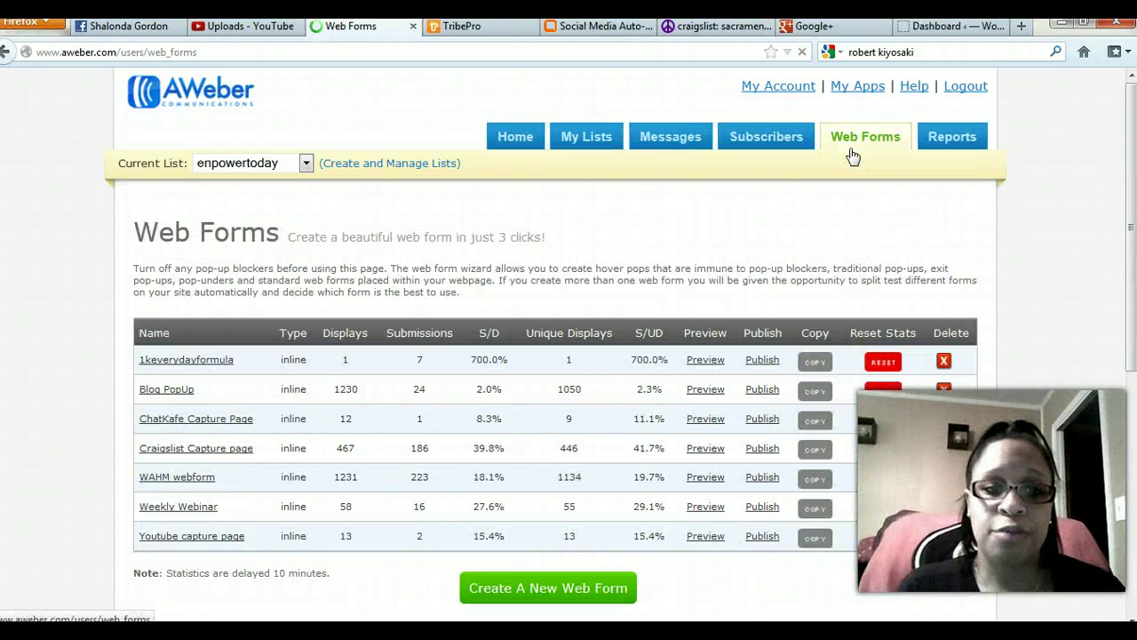
pyautogui.scroll(-5, 417, 311)
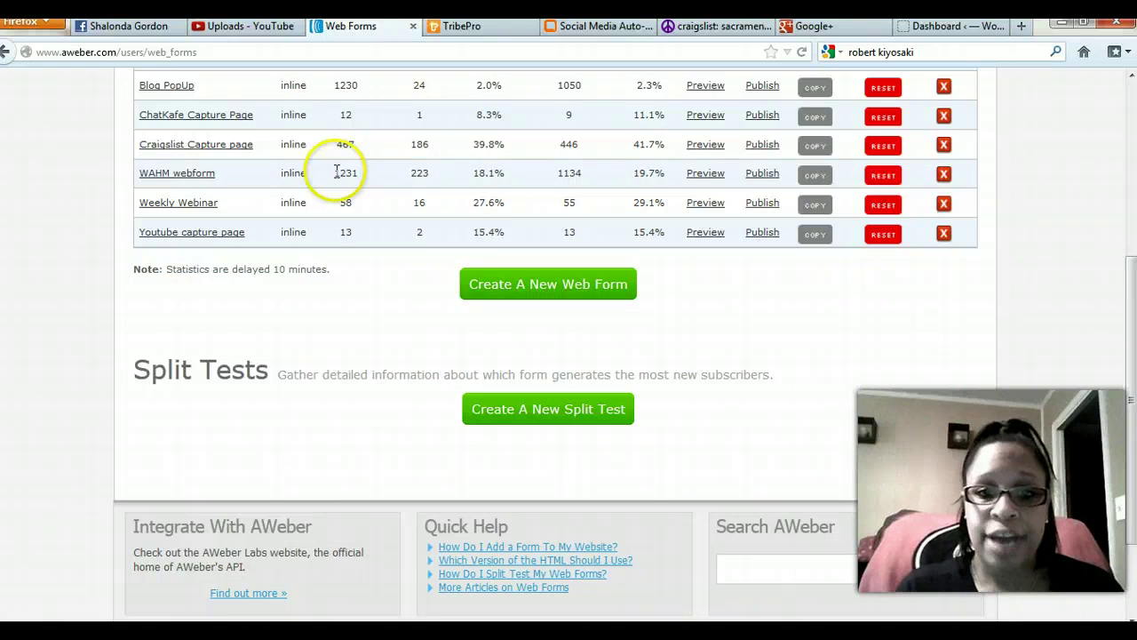
pyautogui.click(540, 286)
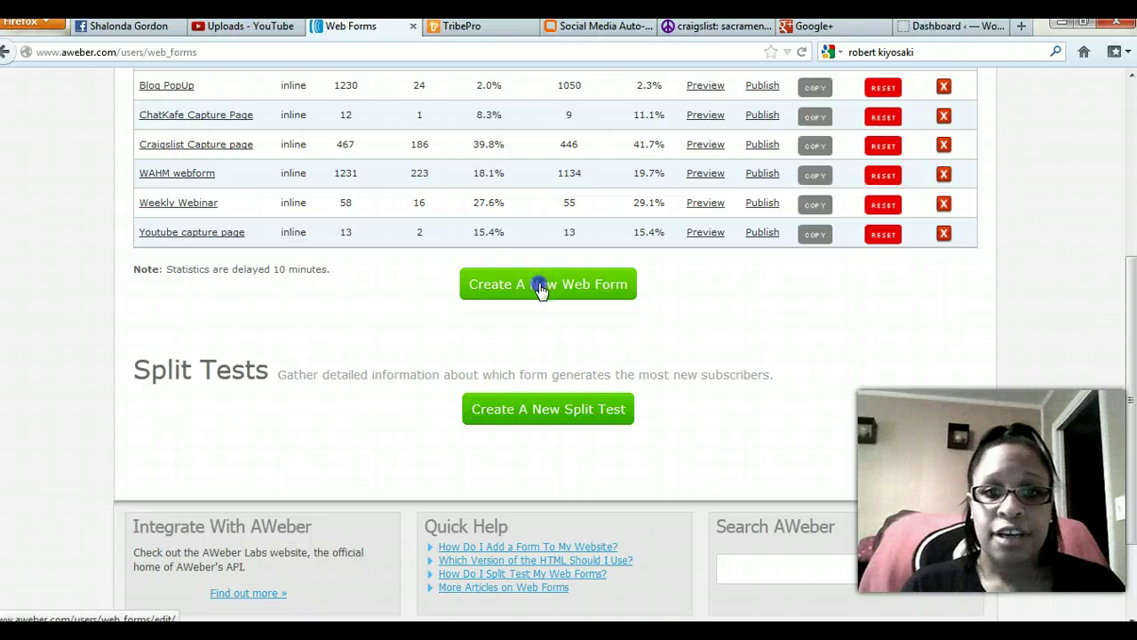
# Load the Web Form Generator's Design step showing the default In-Line form with Name and Email fields.
pyautogui.click(540, 286)
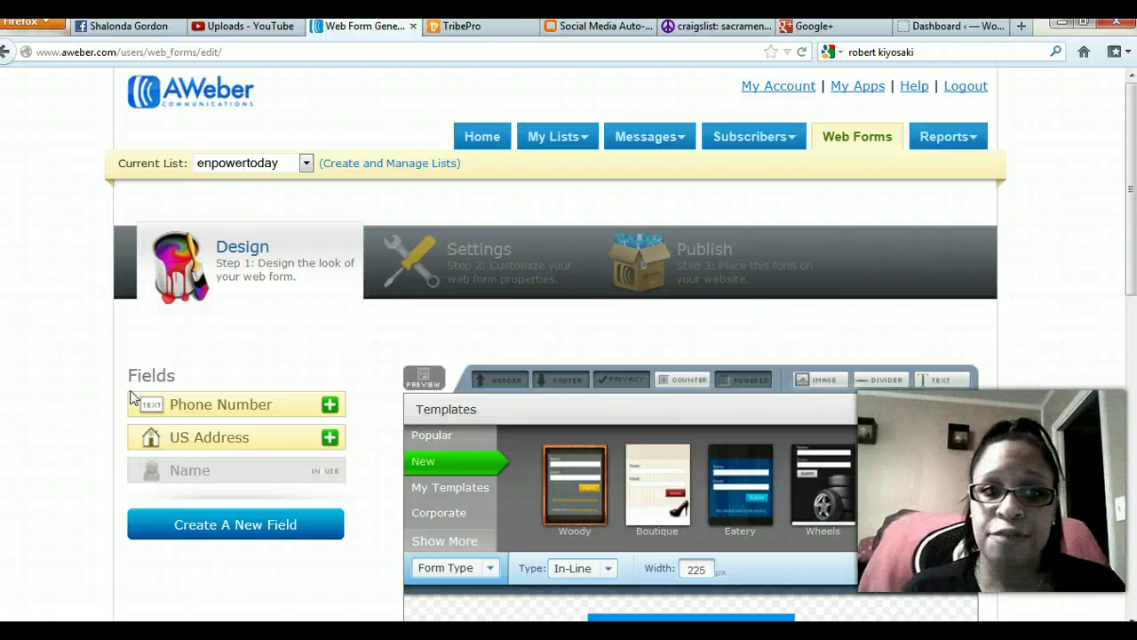
pyautogui.click(60, 494)
pyautogui.scroll(-4, 57, 495)
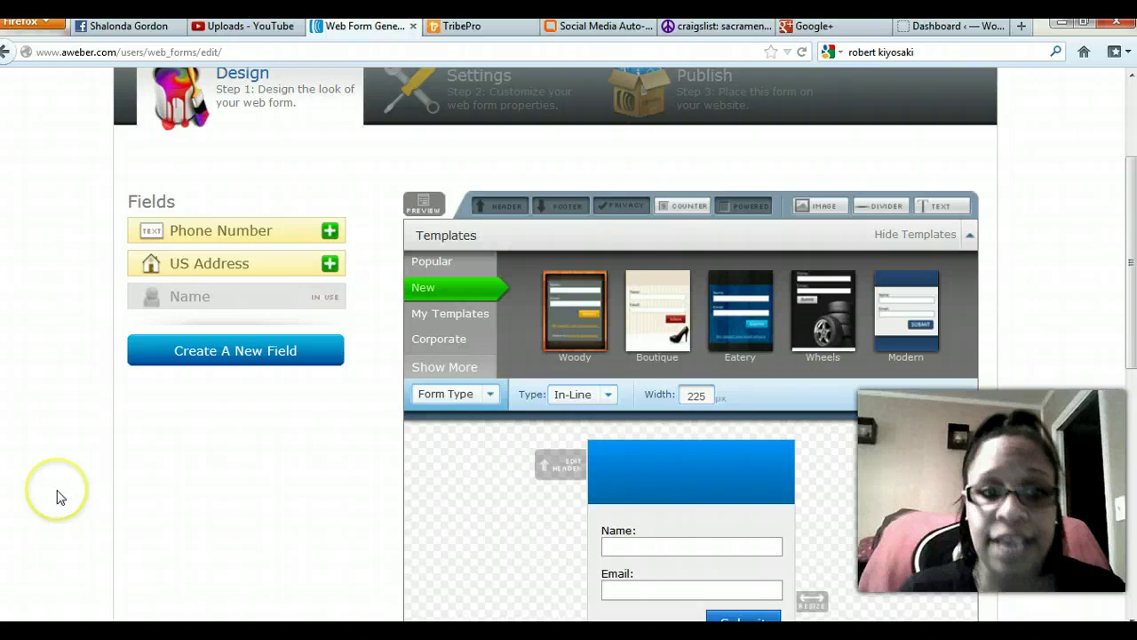
pyautogui.scroll(4, 1015, 375)
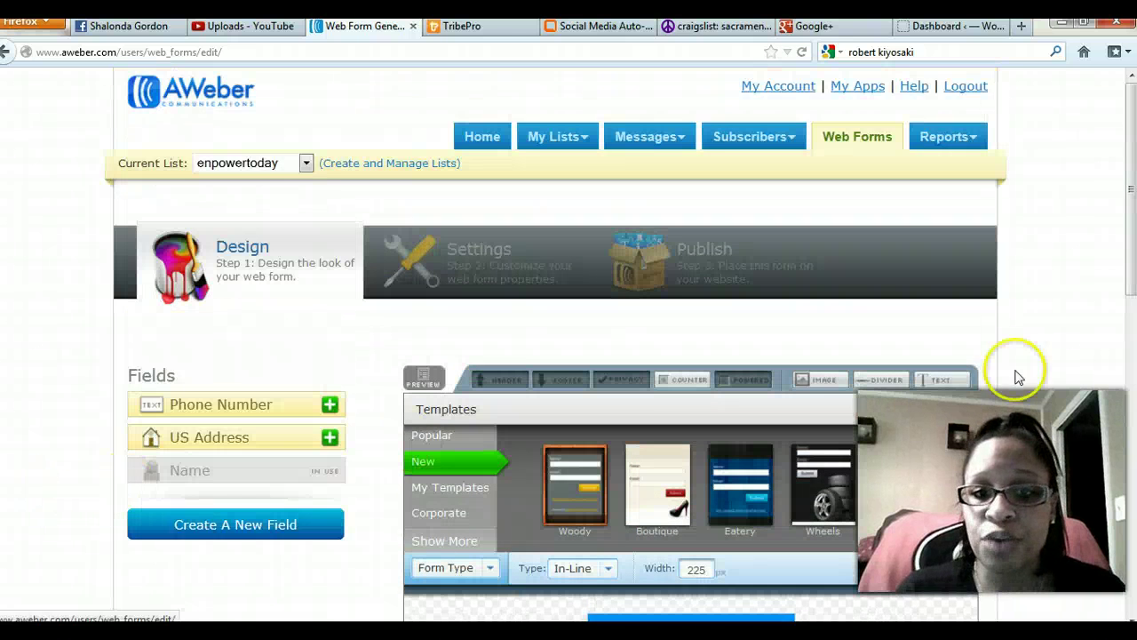
pyautogui.scroll(-4, 685, 524)
pyautogui.scroll(-6, 364, 482)
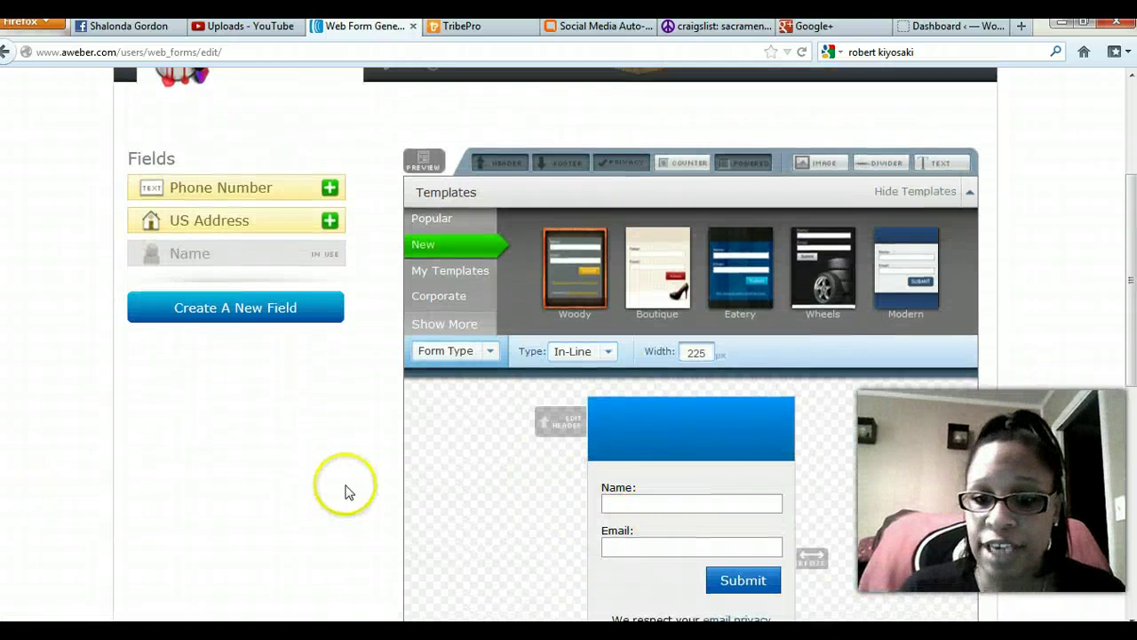
pyautogui.scroll(4, 384, 483)
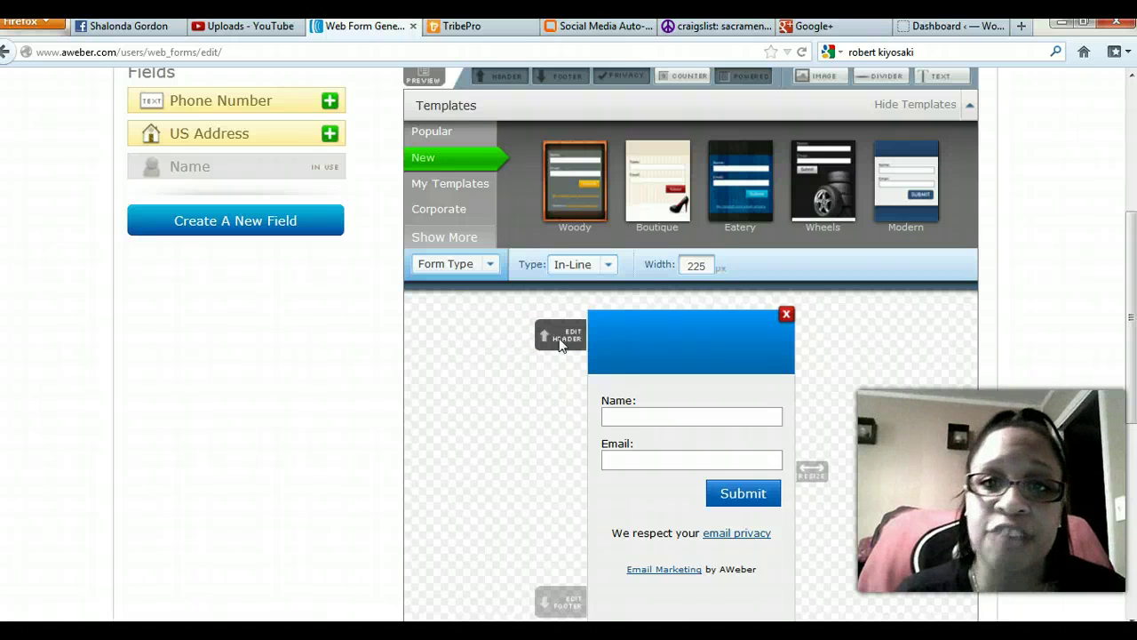
pyautogui.click(561, 343)
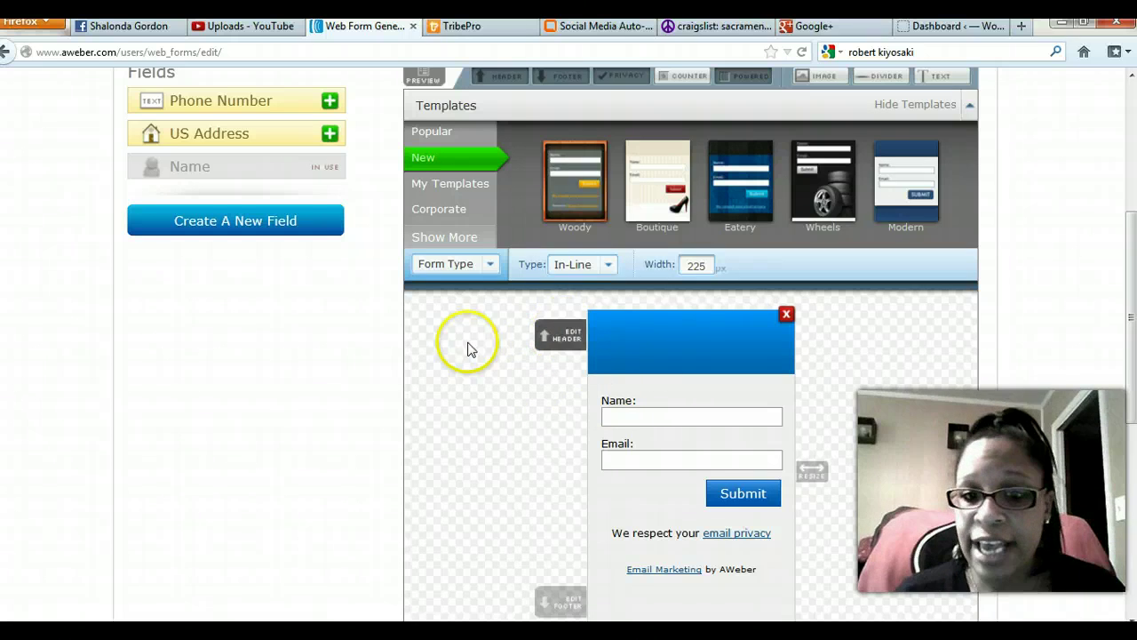
# Show the header's Advanced options: empty background image and padding values 10 and 9.
pyautogui.click(569, 343)
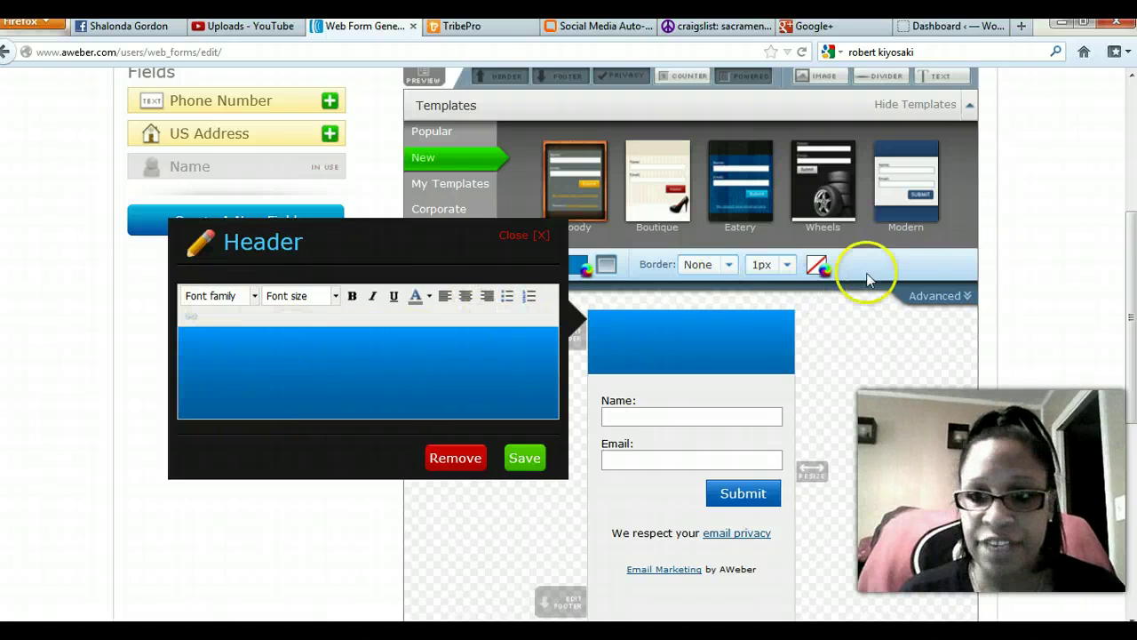
pyautogui.click(939, 296)
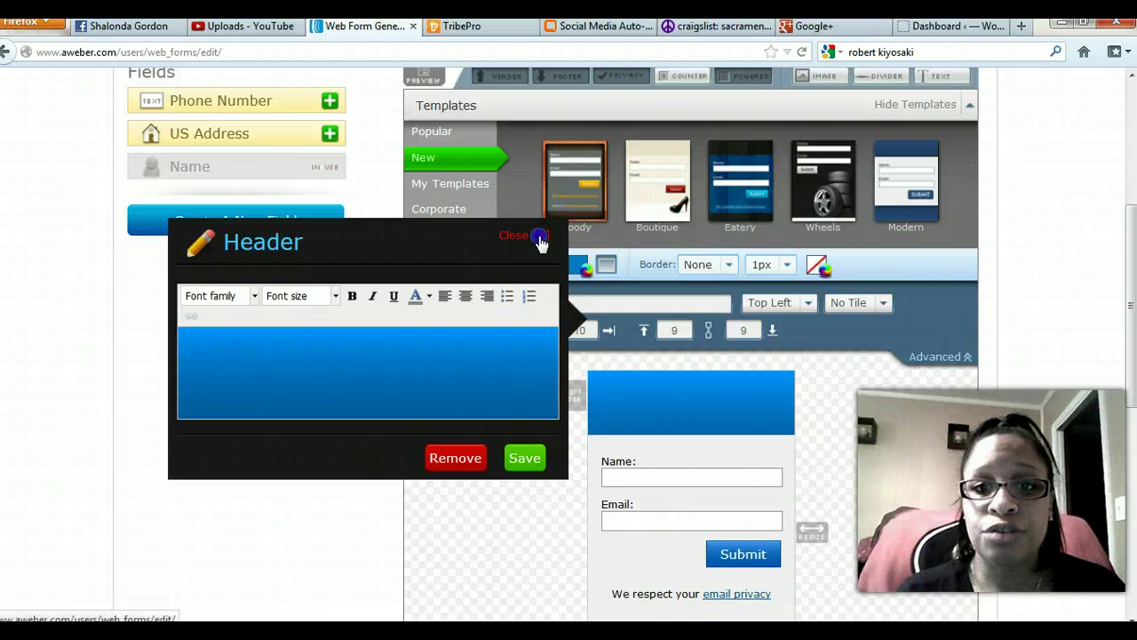
pyautogui.click(539, 237)
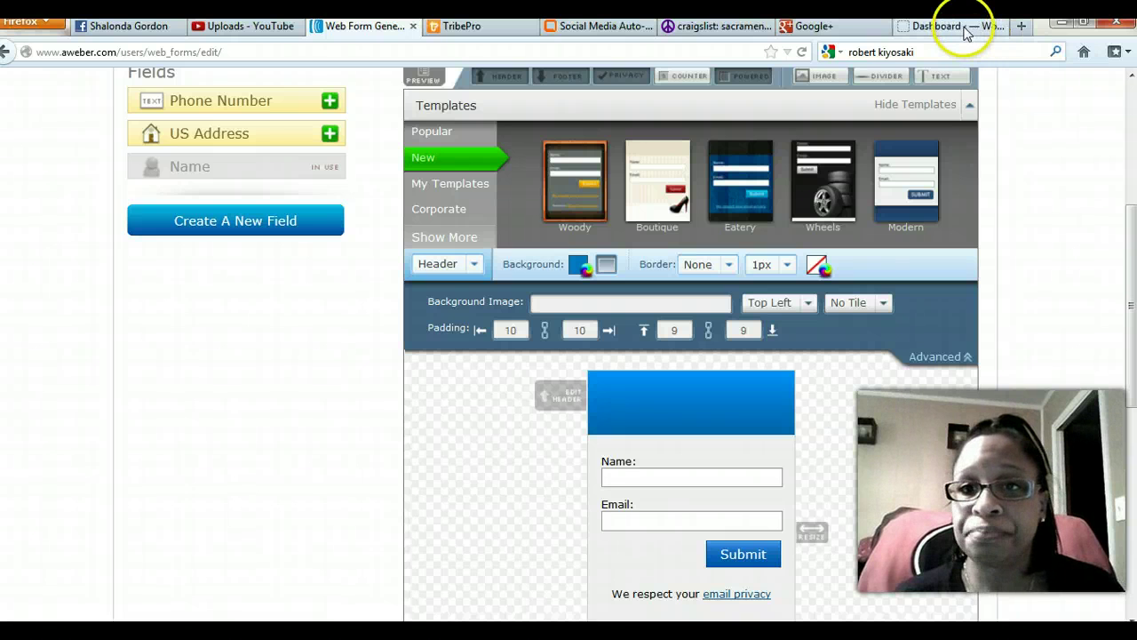
# Open Photobucket in a new tab and sign in with the account username and password.
pyautogui.click(1019, 27)
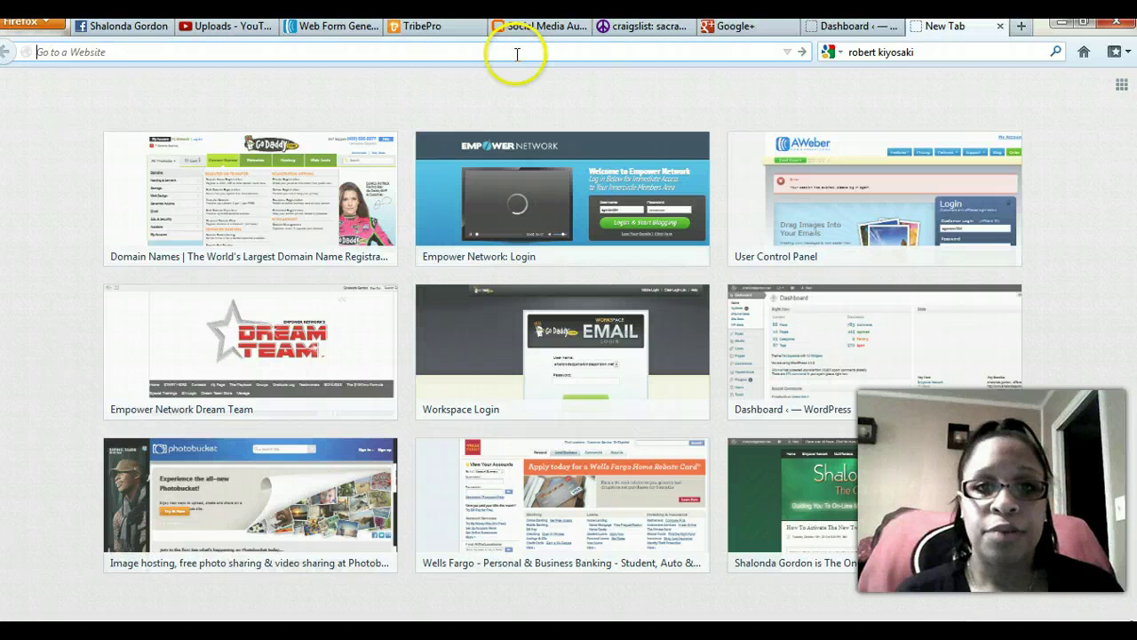
pyautogui.click(318, 484)
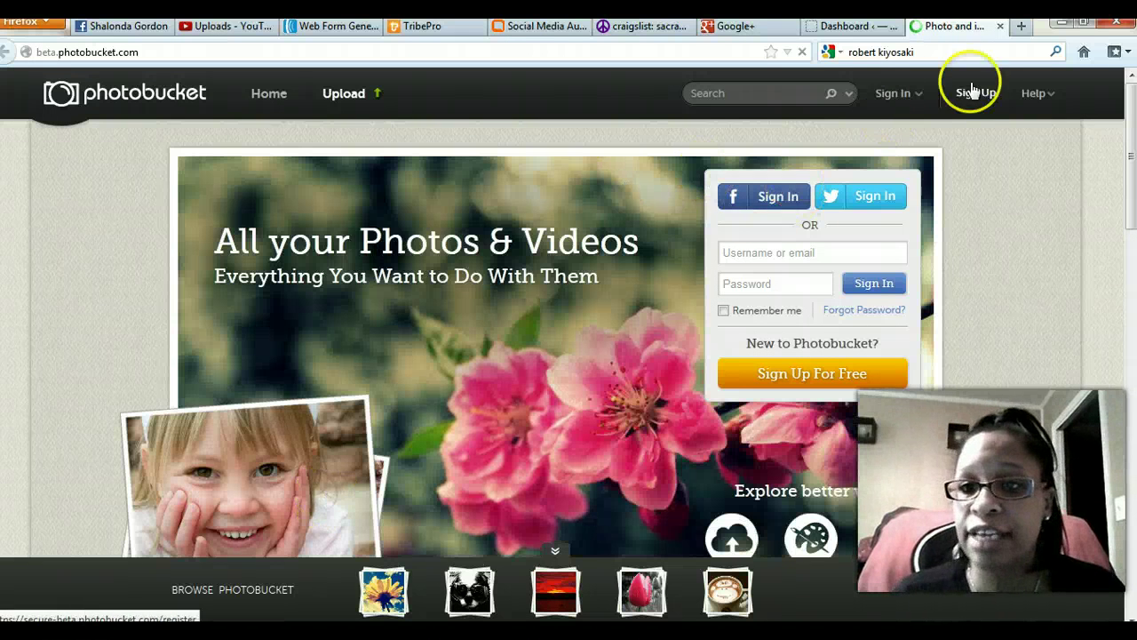
pyautogui.click(904, 99)
pyautogui.click(779, 160)
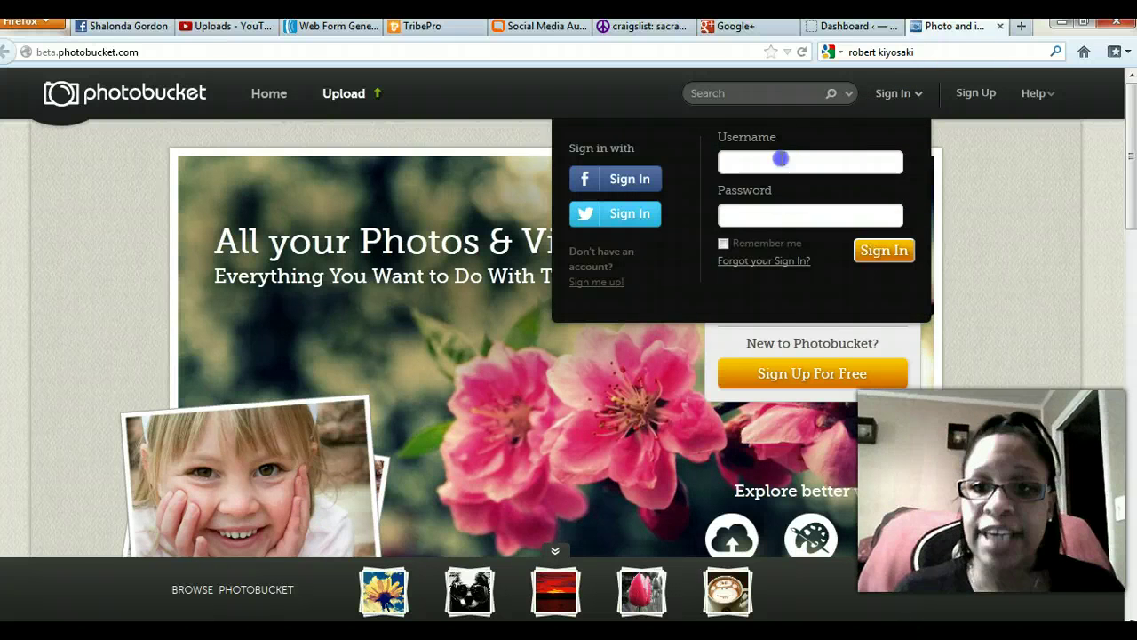
pyautogui.write('sgordon3')
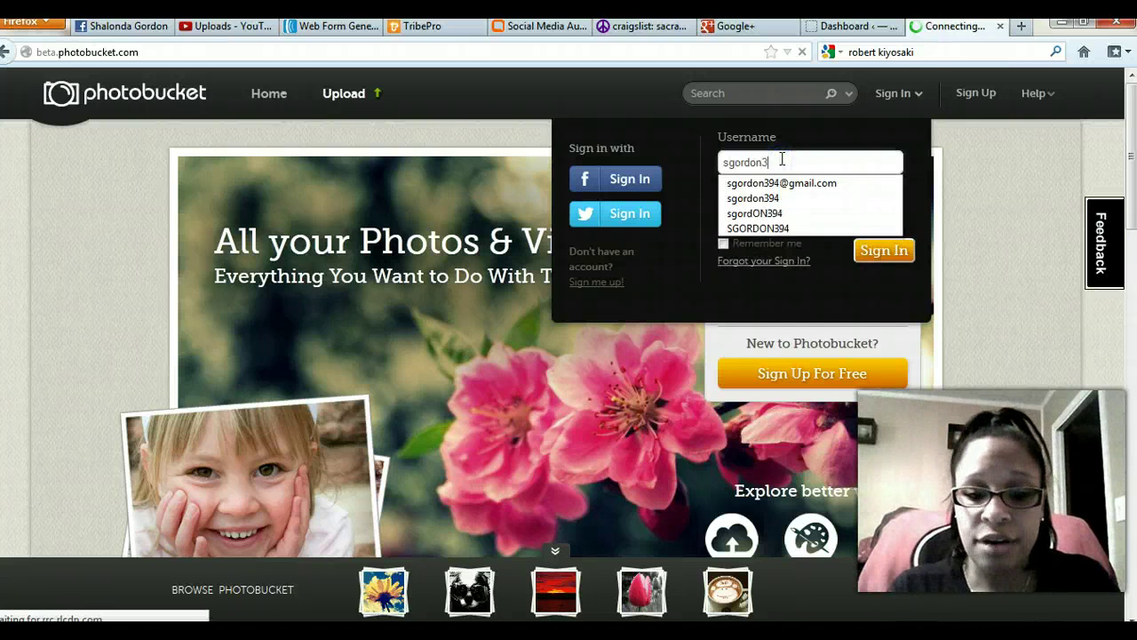
pyautogui.write('94')
pyautogui.press('Tab')
pyautogui.write('*****')
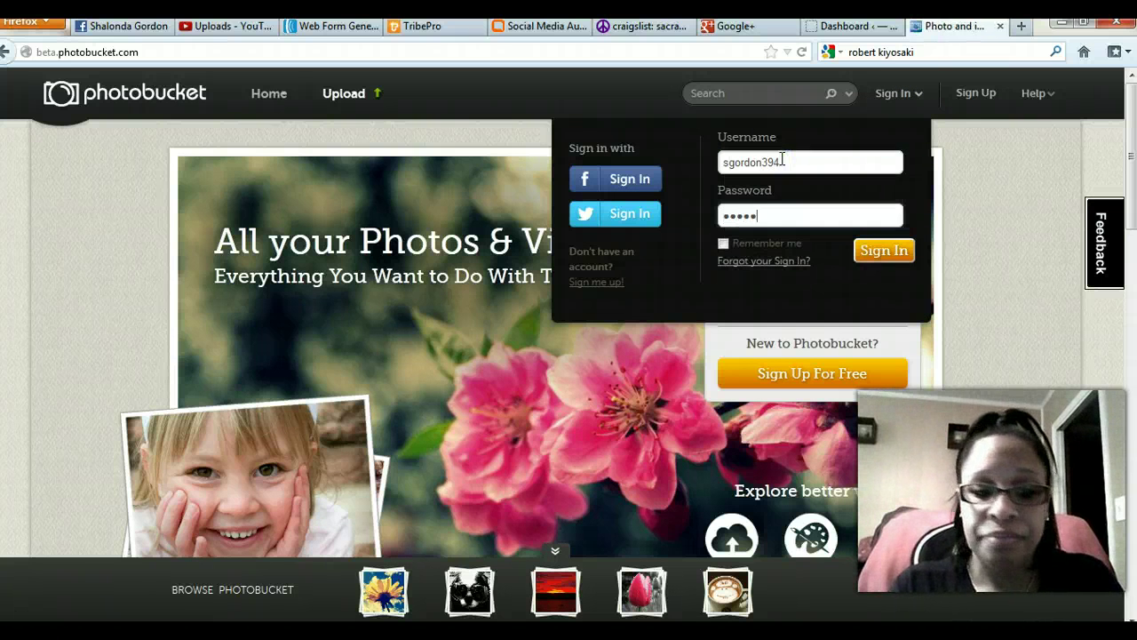
pyautogui.click(882, 253)
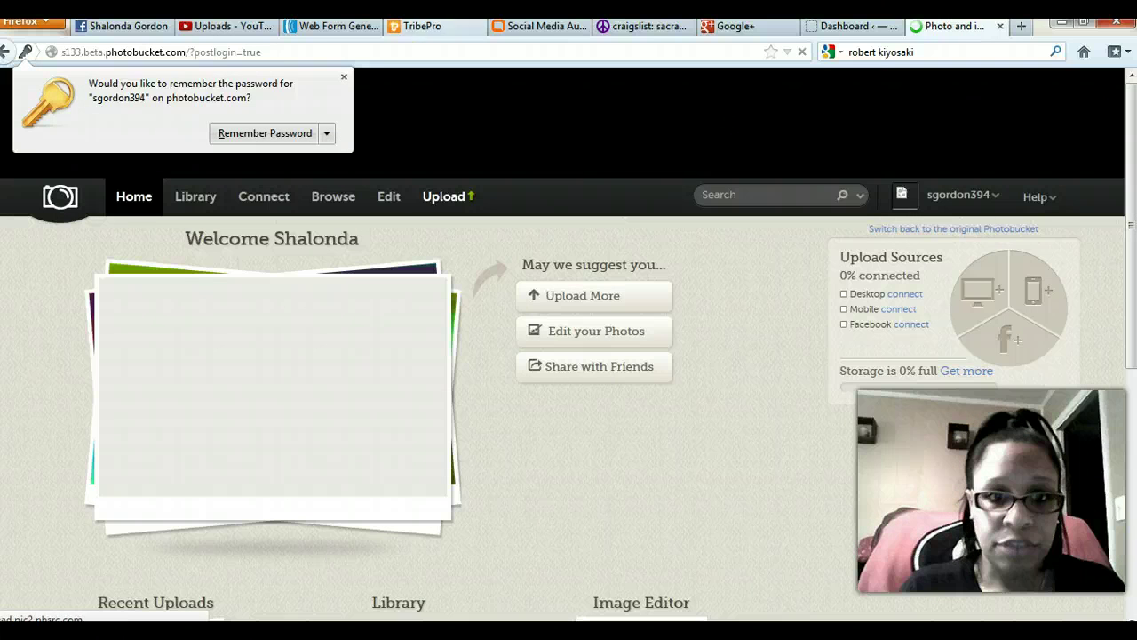
pyautogui.click(344, 76)
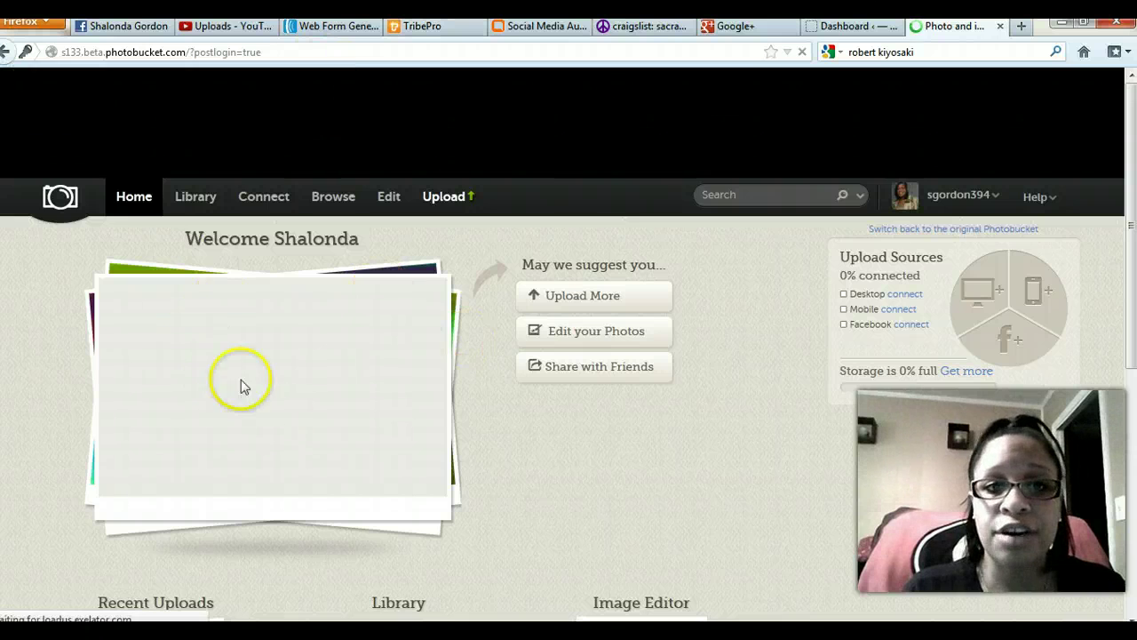
# Open the Photobucket library of uploaded button images like Show Me The Video and Get FREE Report.
pyautogui.scroll(-4, 350, 341)
pyautogui.scroll(4, 351, 334)
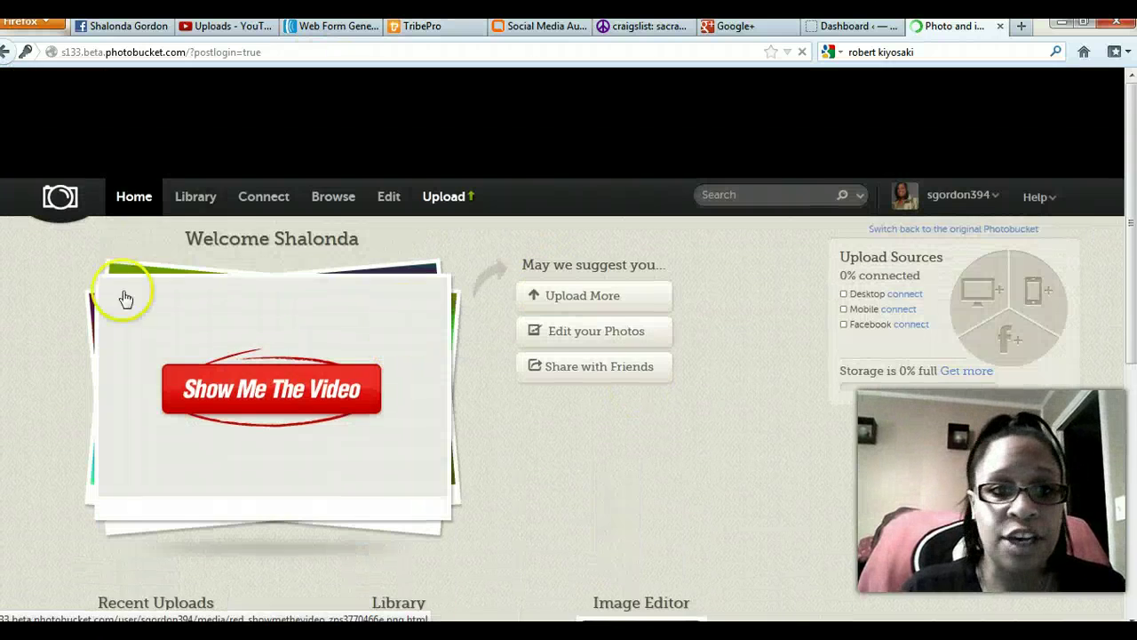
pyautogui.click(184, 199)
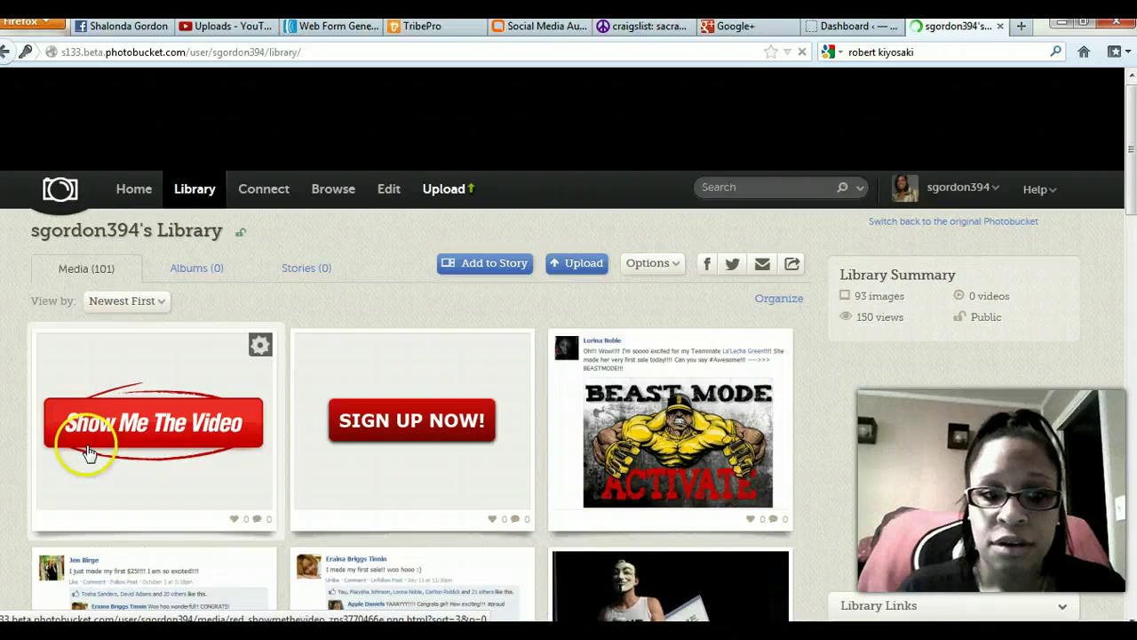
pyautogui.scroll(-5, 89, 440)
pyautogui.scroll(-7, 99, 433)
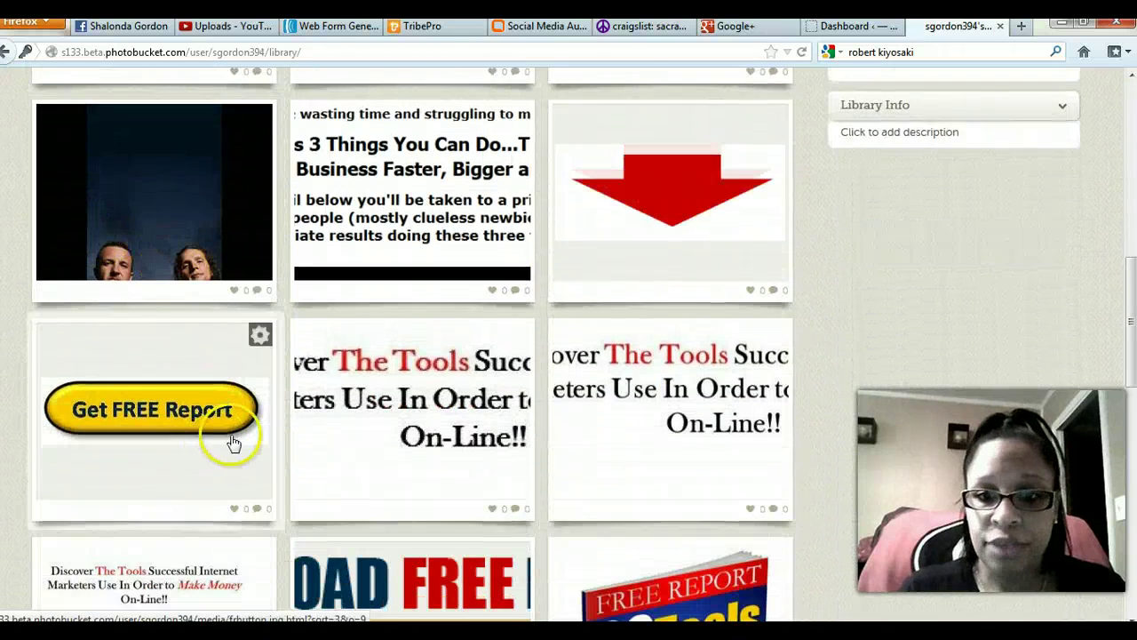
pyautogui.scroll(4, 305, 408)
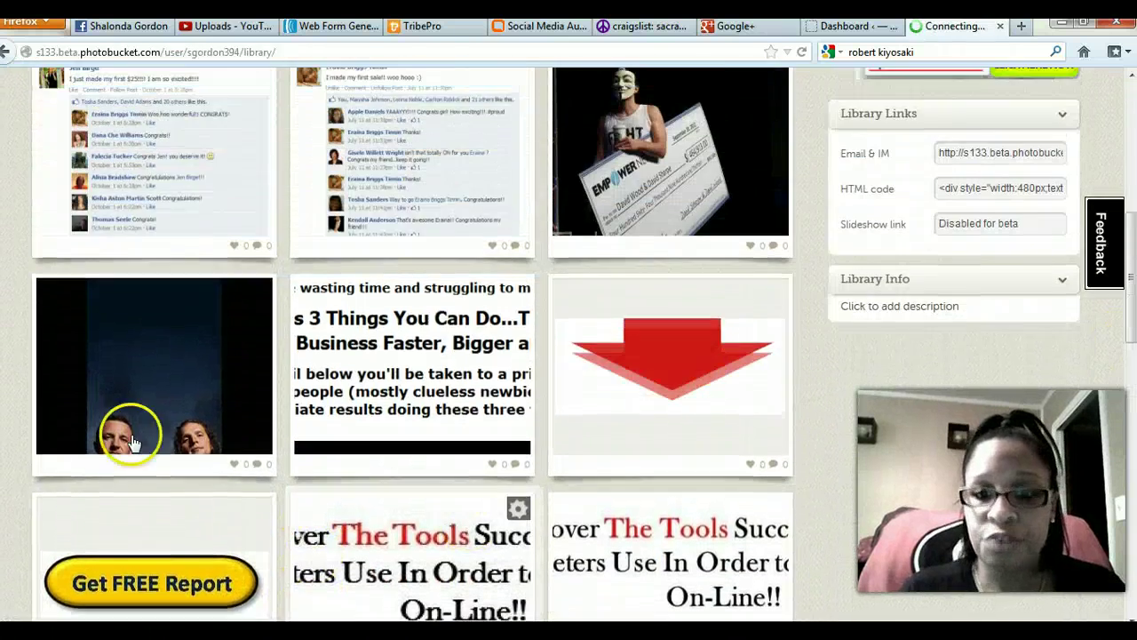
pyautogui.scroll(-1, 418, 426)
pyautogui.scroll(3, 408, 426)
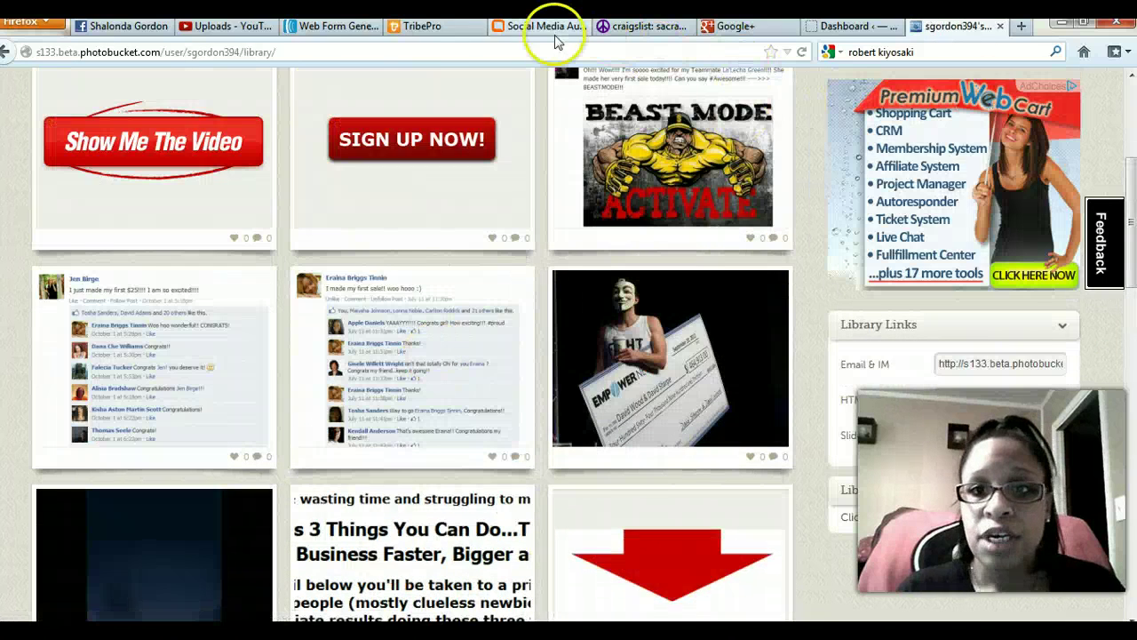
# Set the header to 'Discover How A Single Mom went from Welfare to making $4K/month in 90 days!' plus 'Enter Your Info Below!'.
pyautogui.click(366, 36)
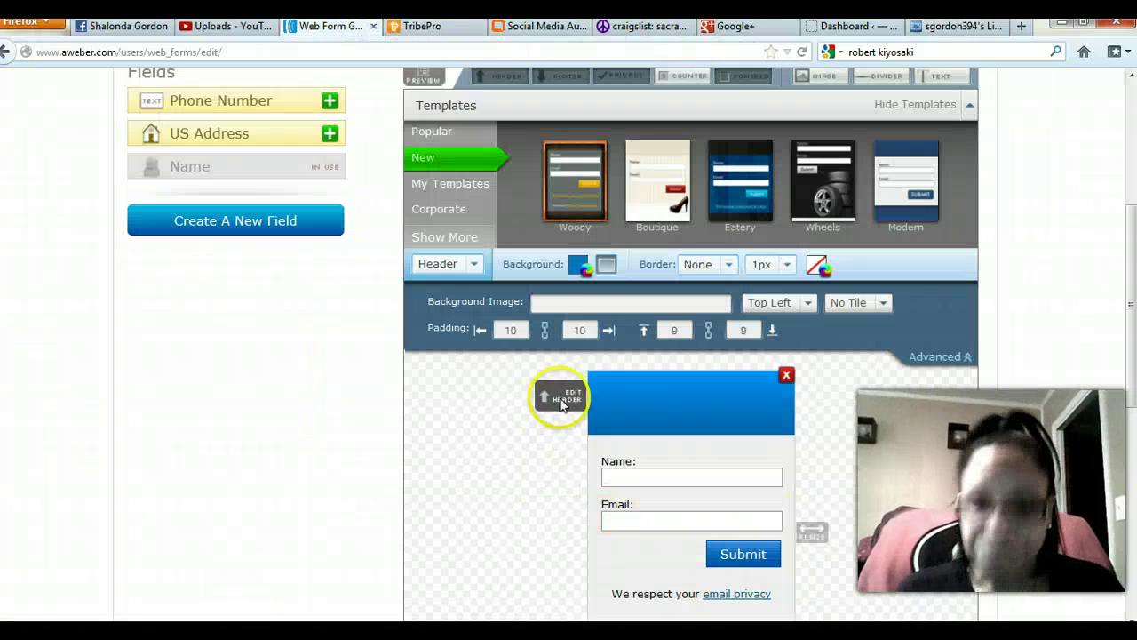
pyautogui.click(559, 398)
pyautogui.click(227, 405)
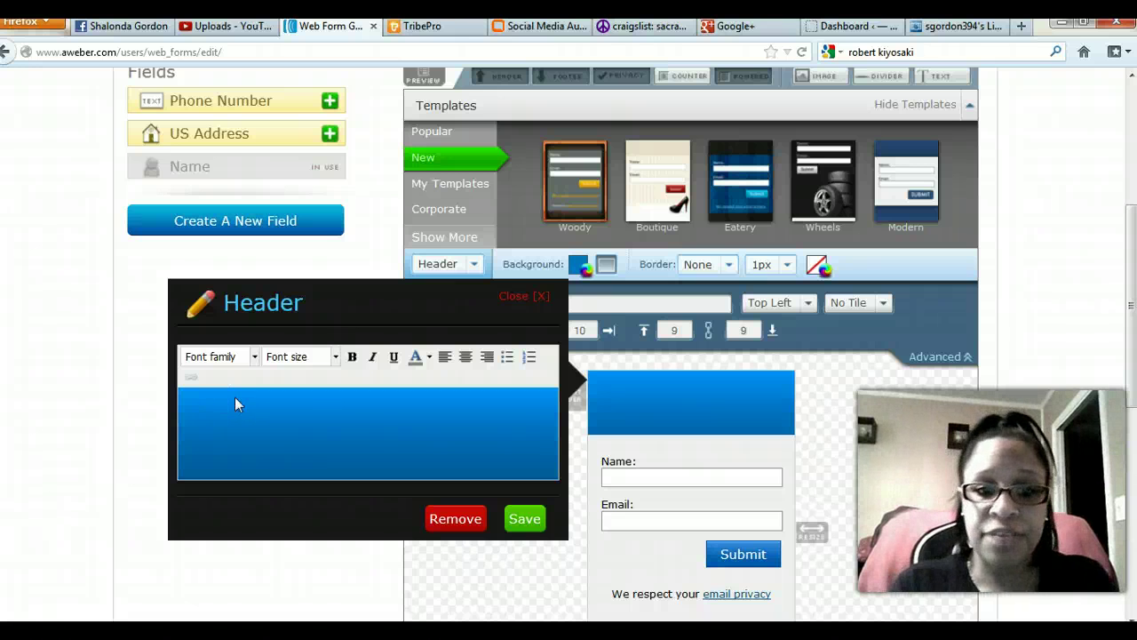
pyautogui.write('How A')
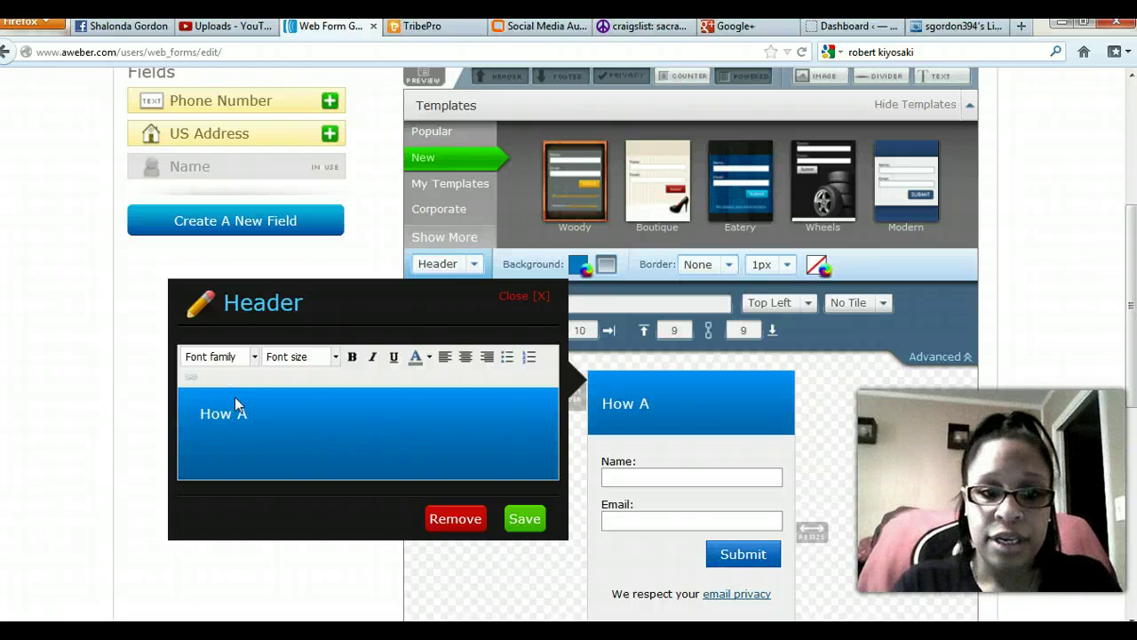
pyautogui.hotkey('ctrl', 'a')
pyautogui.press('BackSpace')
pyautogui.write('Dis')
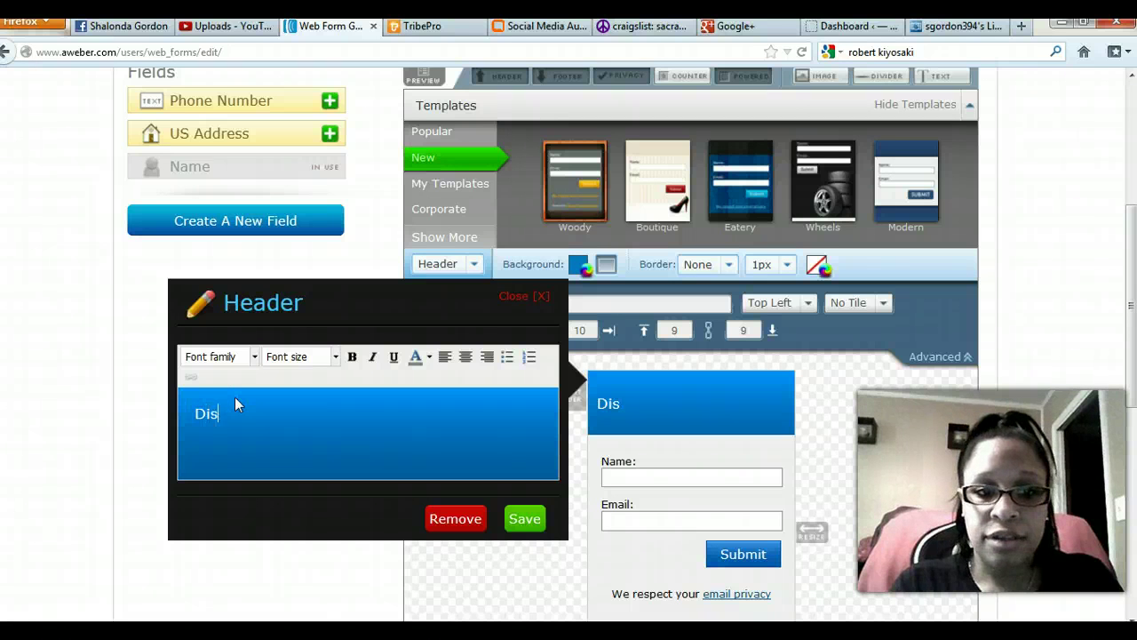
pyautogui.write('cover How A ')
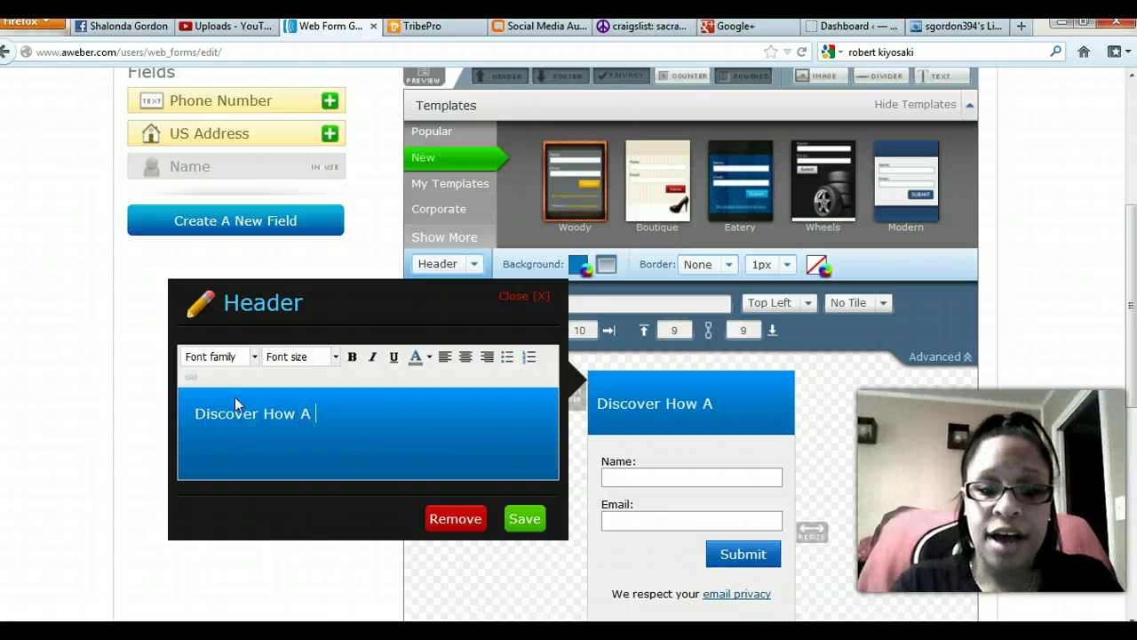
pyautogui.write('Single Mom Whe')
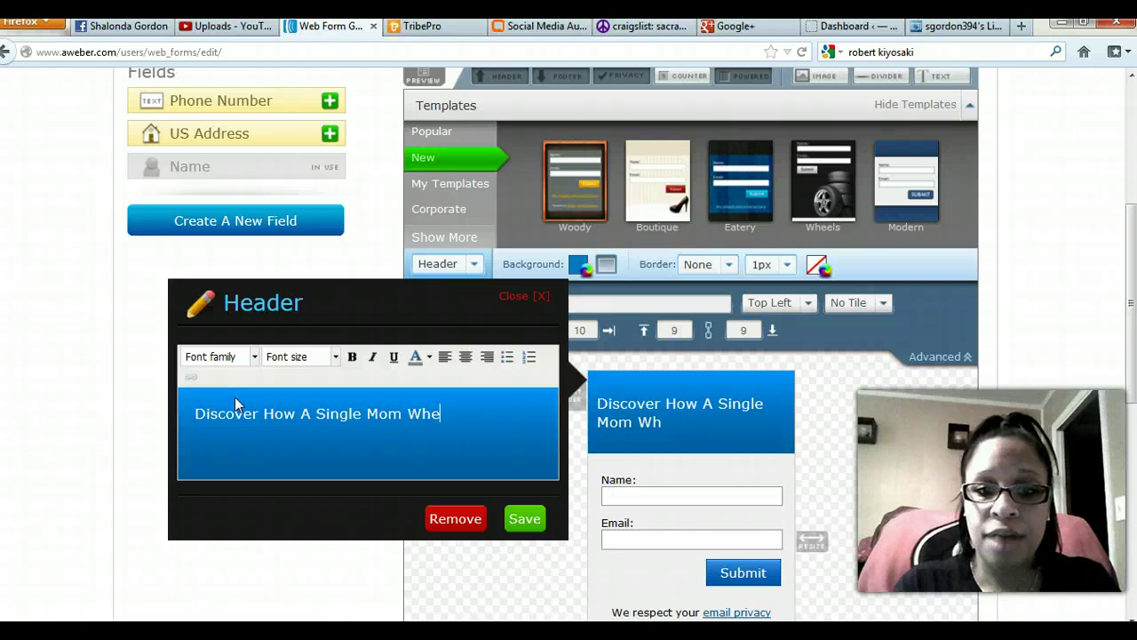
pyautogui.press('BackSpace')
pyautogui.press('BackSpace')
pyautogui.press('BackSpace')
pyautogui.write('wen')
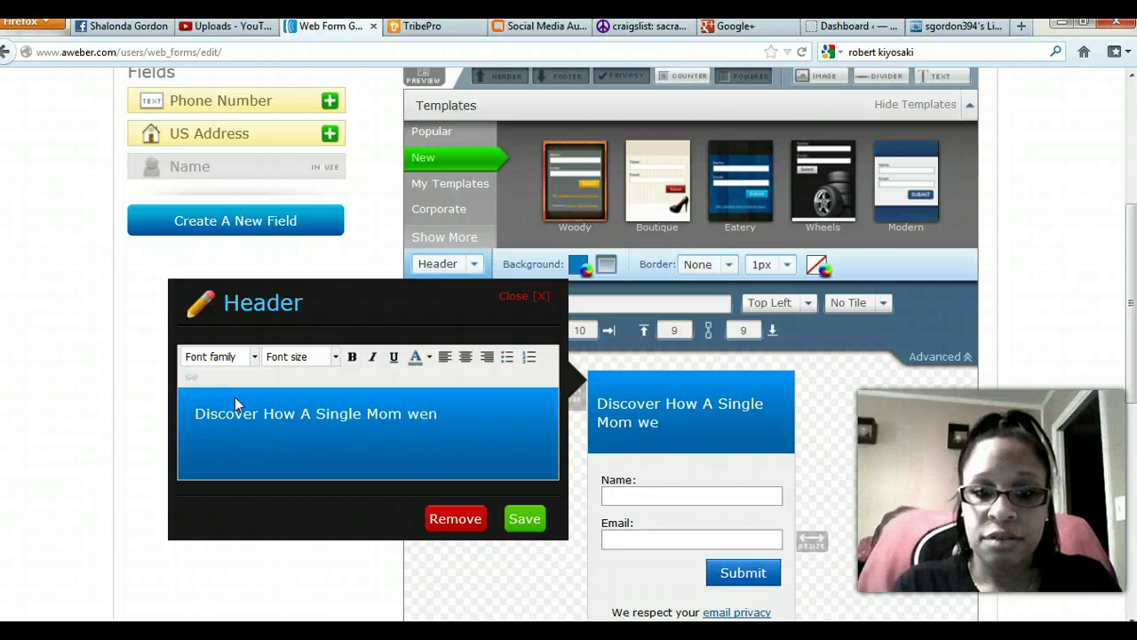
pyautogui.write('t from Welfa')
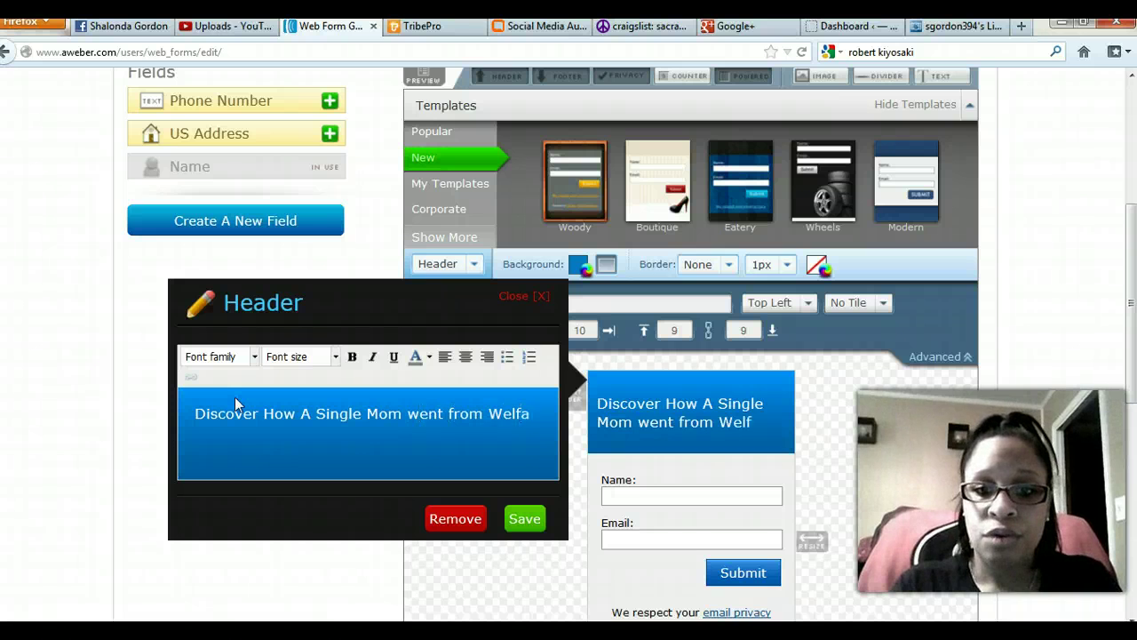
pyautogui.write('re to making ')
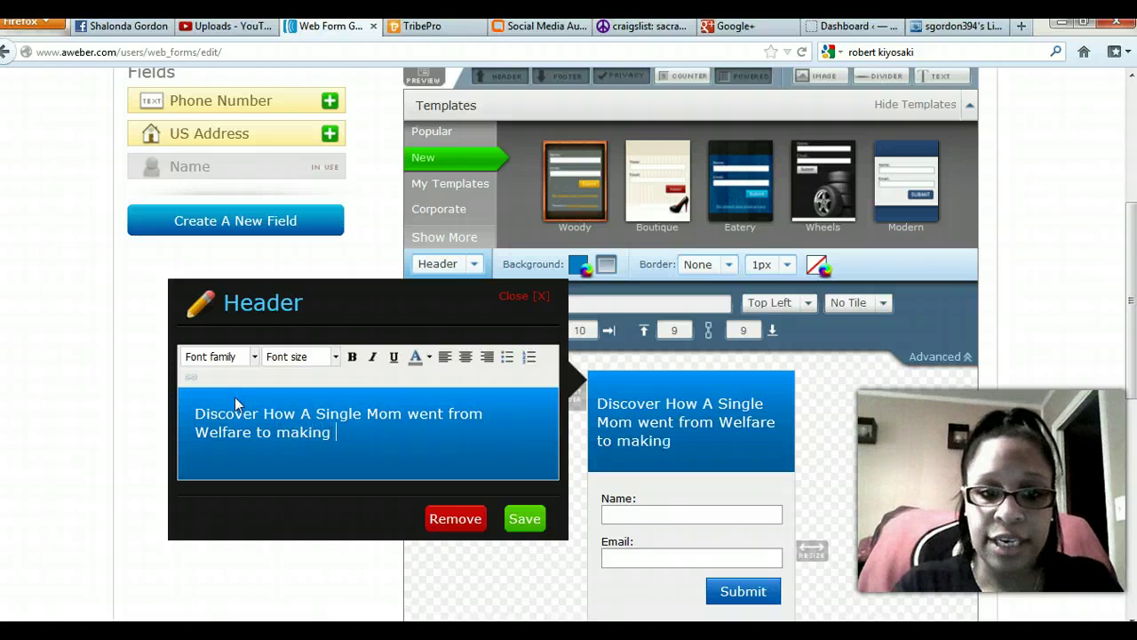
pyautogui.write('$4K')
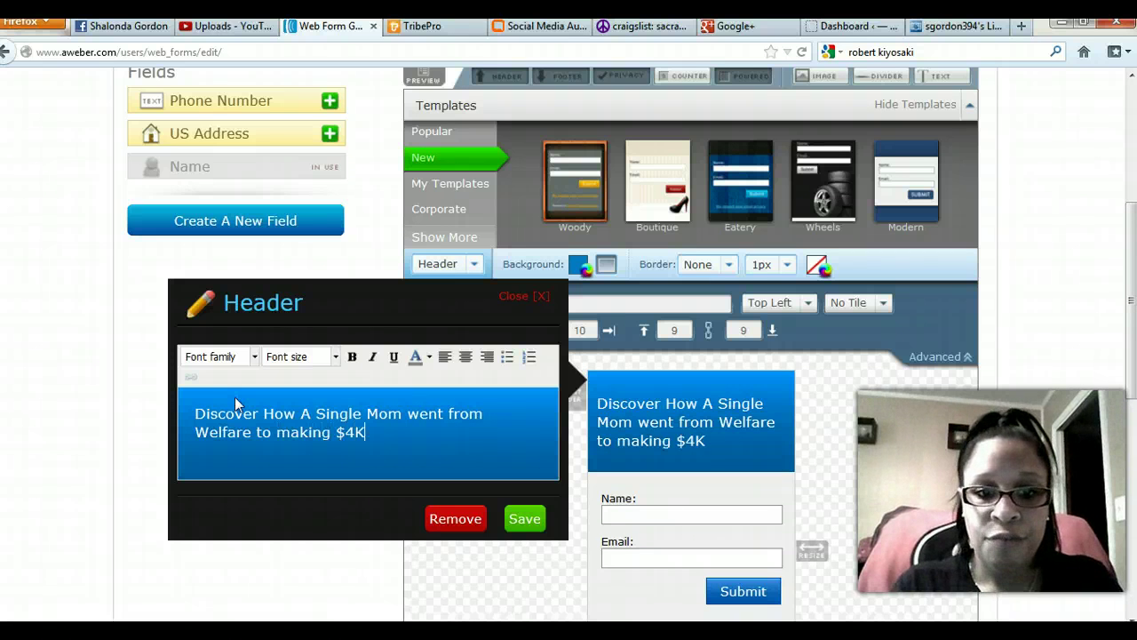
pyautogui.write('/month in')
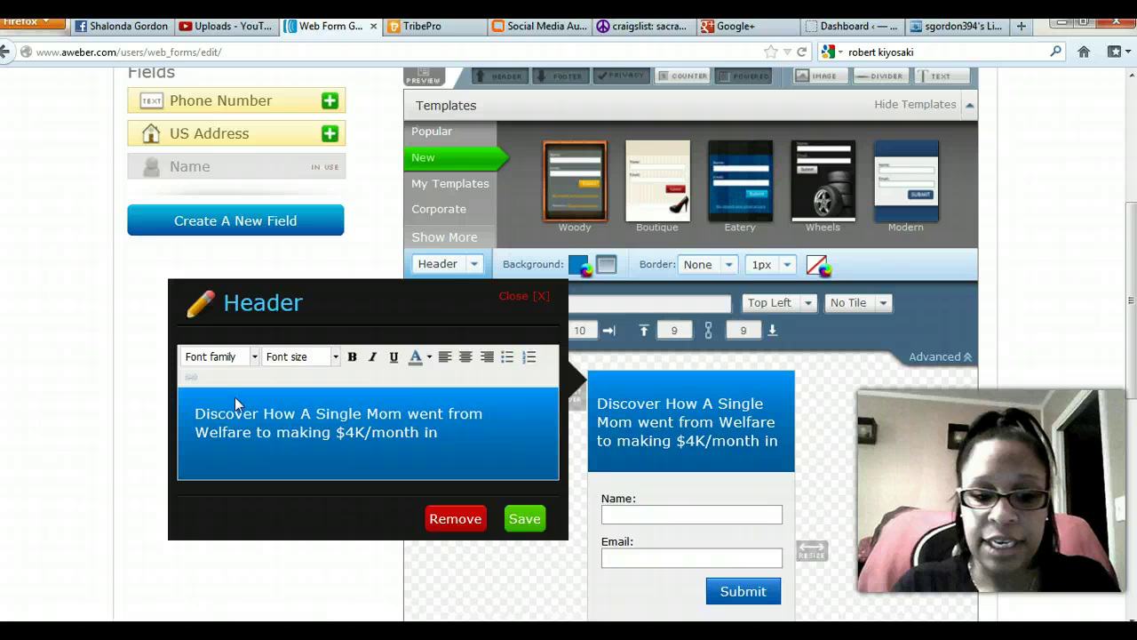
pyautogui.write(' 90 days')
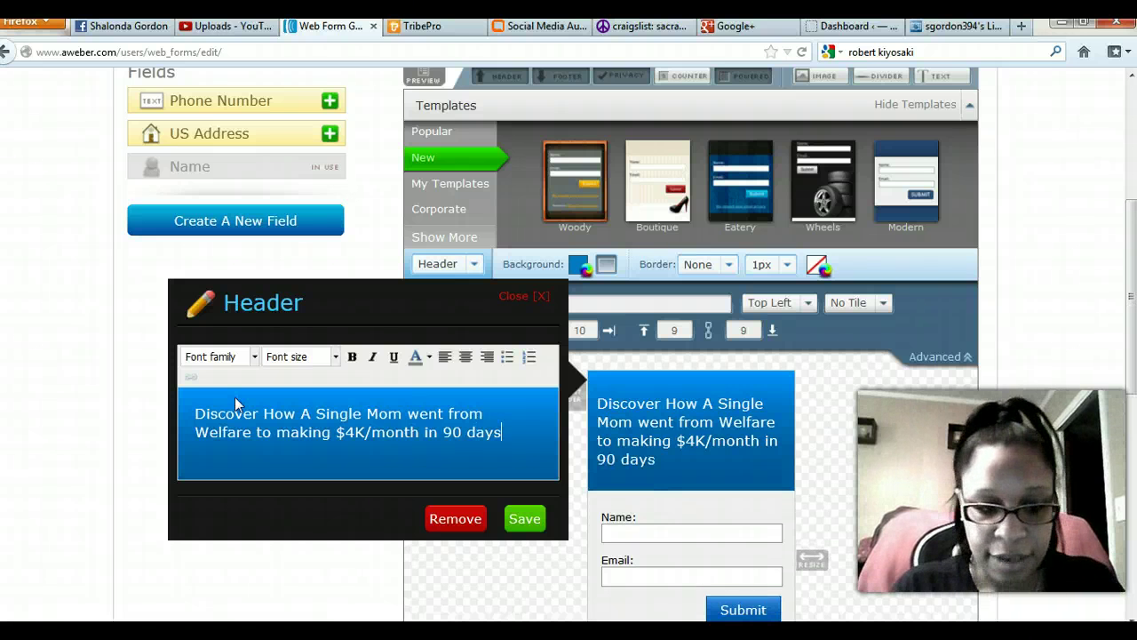
pyautogui.write('!')
pyautogui.press('Return')
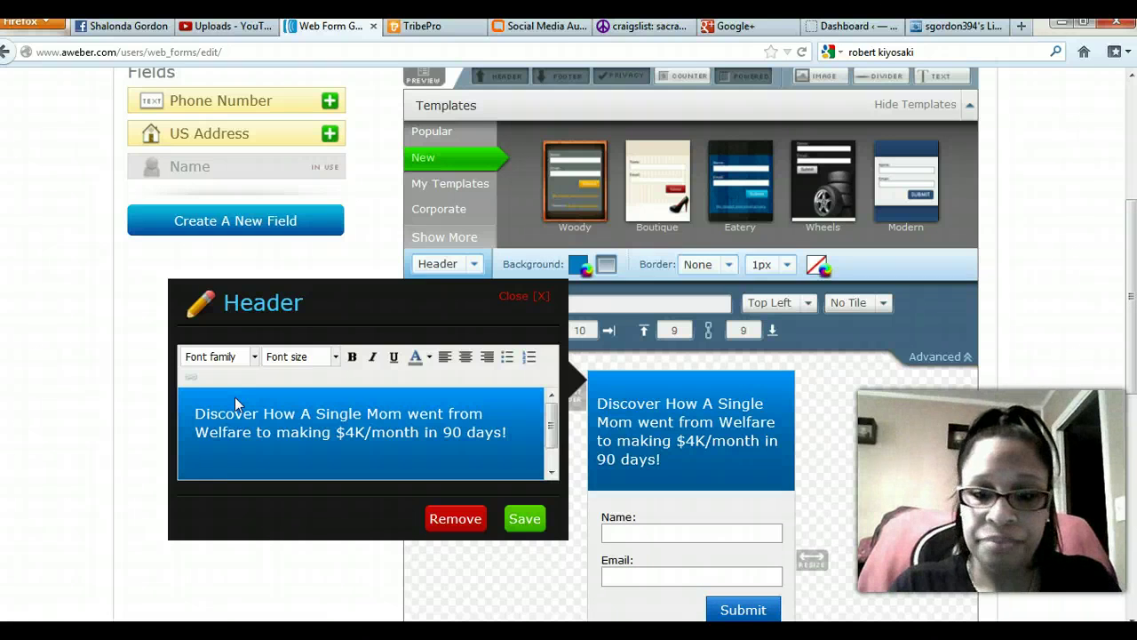
pyautogui.write('Enter You')
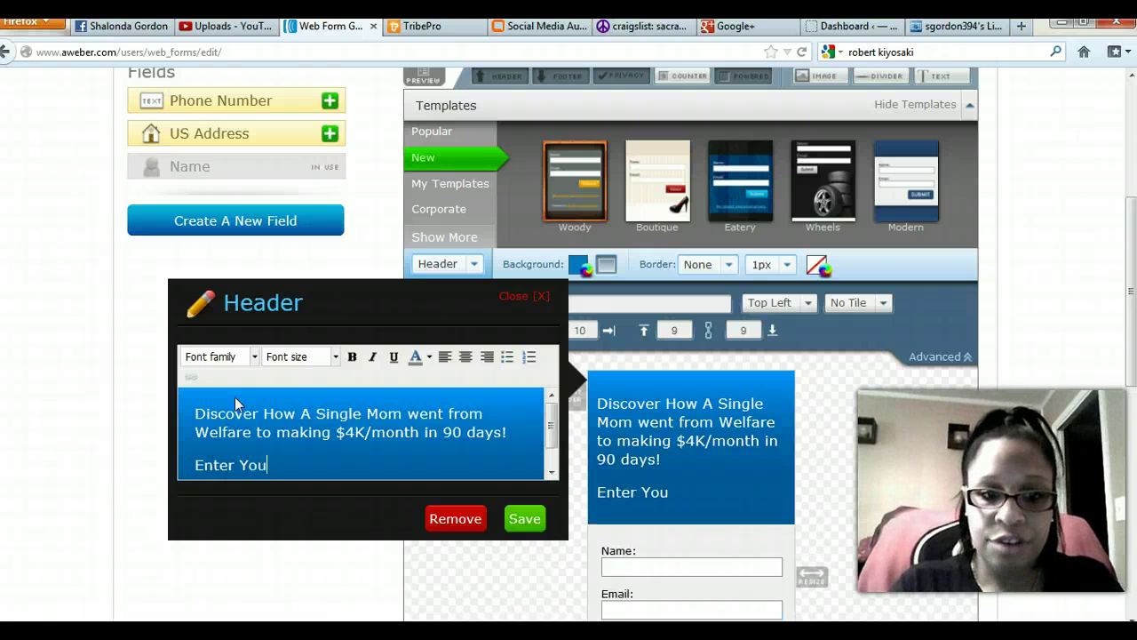
pyautogui.write('r Email')
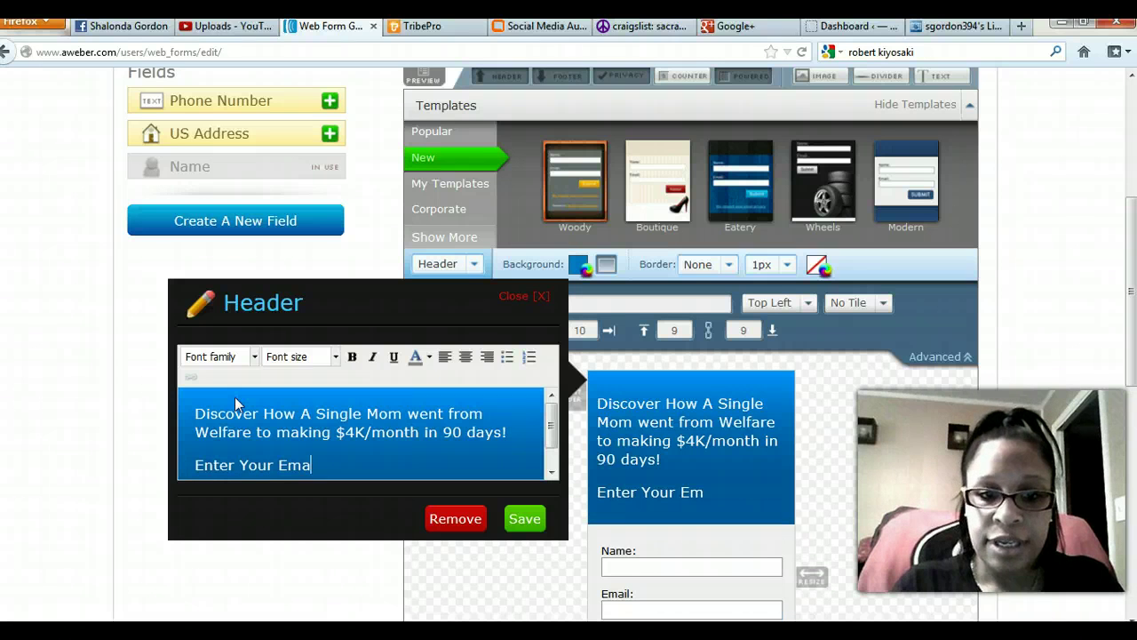
pyautogui.press('BackSpace')
pyautogui.press('BackSpace')
pyautogui.press('BackSpace')
pyautogui.press('BackSpace')
pyautogui.press('BackSpace')
pyautogui.write('I')
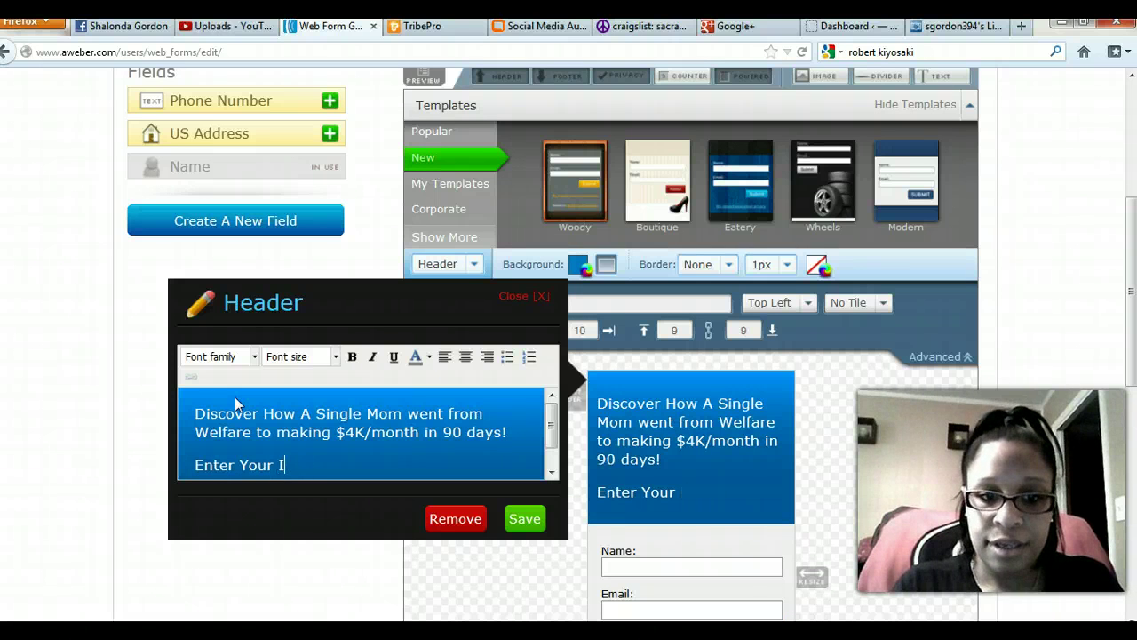
pyautogui.write('nfo Below!')
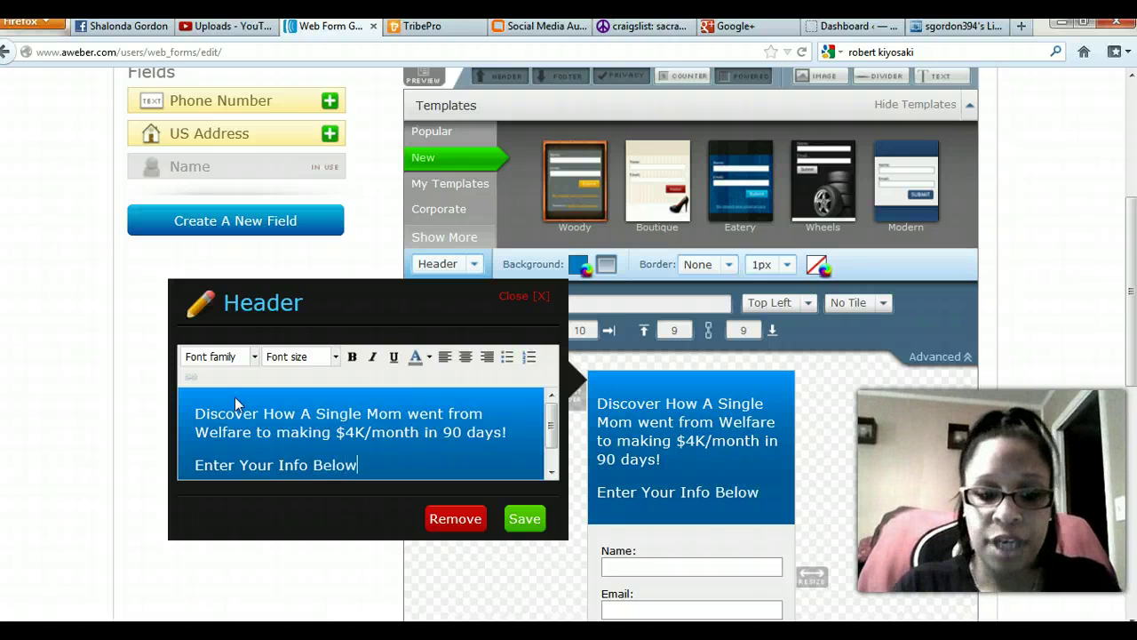
pyautogui.click(524, 518)
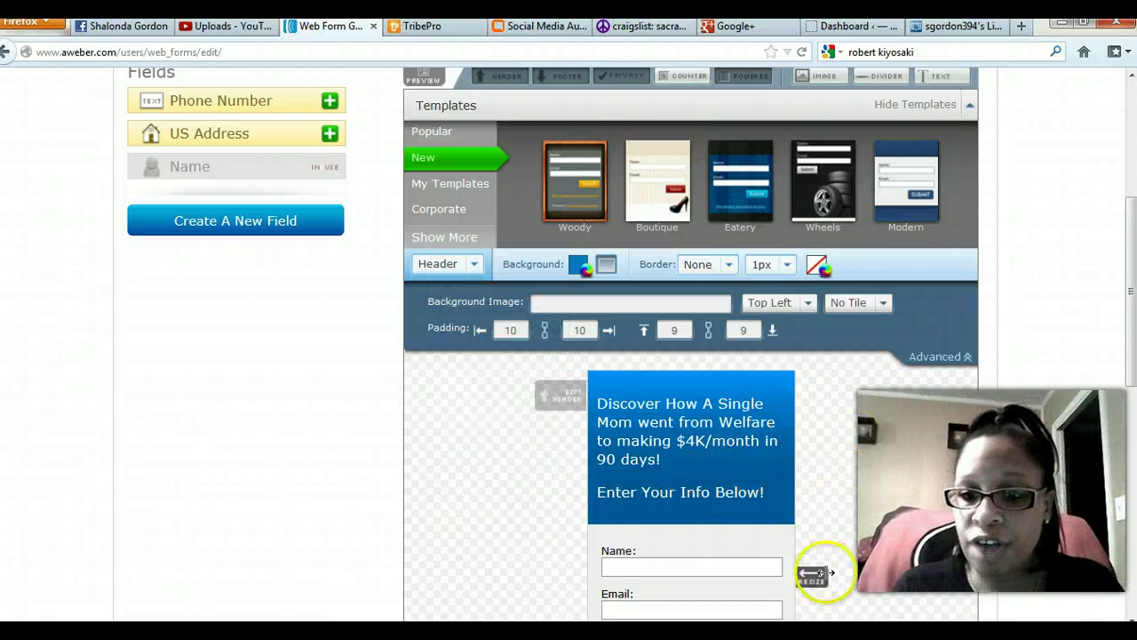
# Widen the form and centre both header lines.
pyautogui.moveTo(810, 578); pyautogui.dragTo(913, 561)
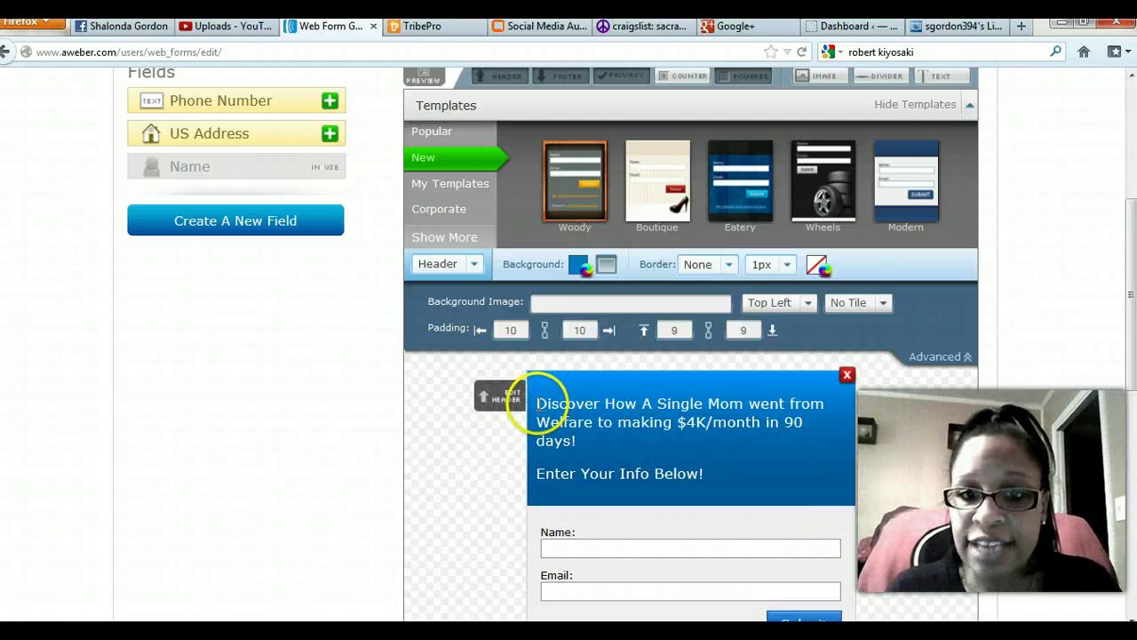
pyautogui.moveTo(538, 403); pyautogui.dragTo(736, 472)
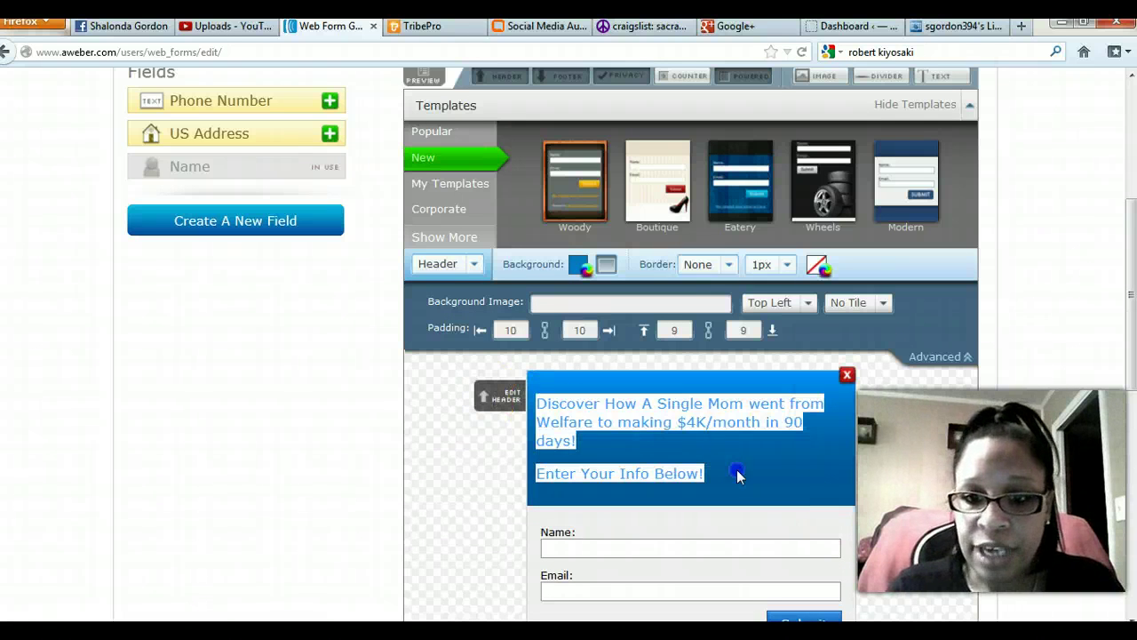
pyautogui.click(501, 407)
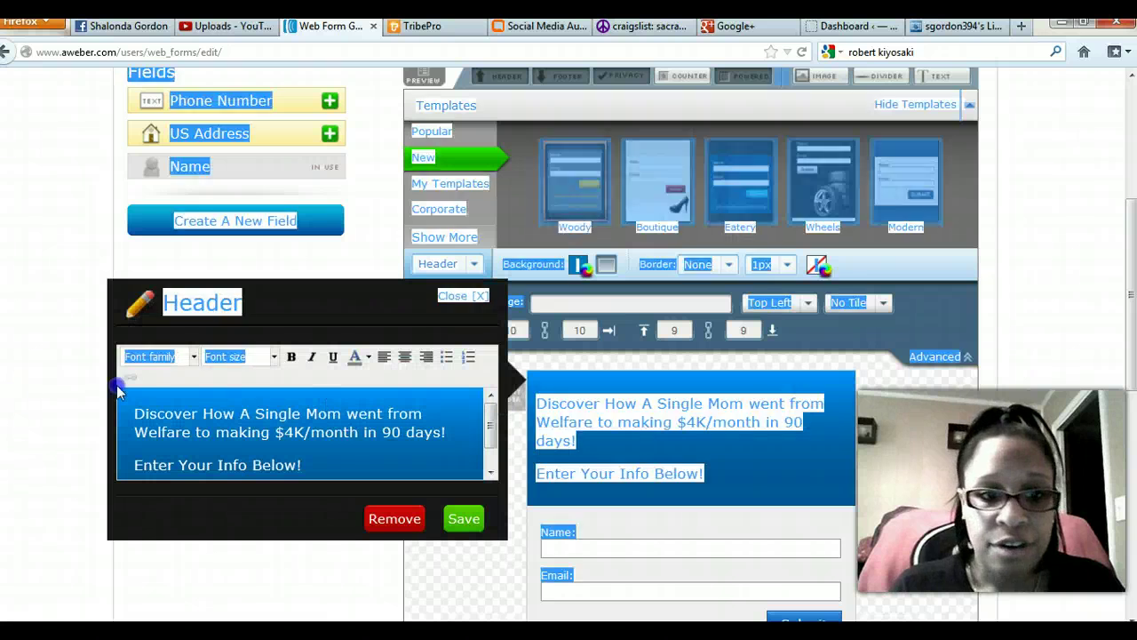
pyautogui.click(427, 355)
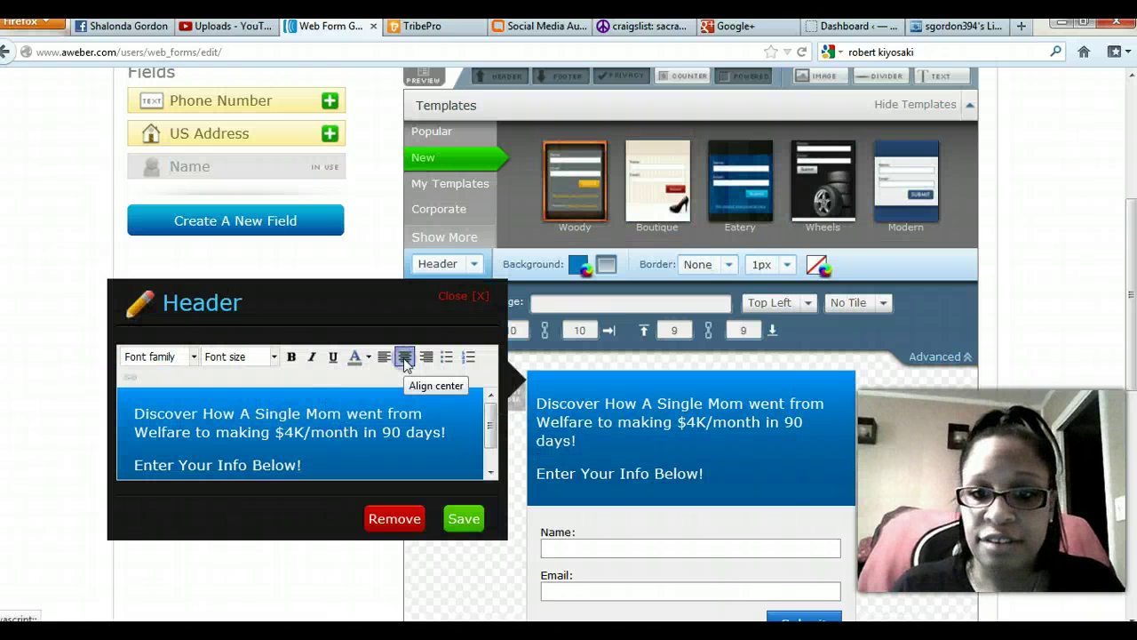
pyautogui.click(404, 359)
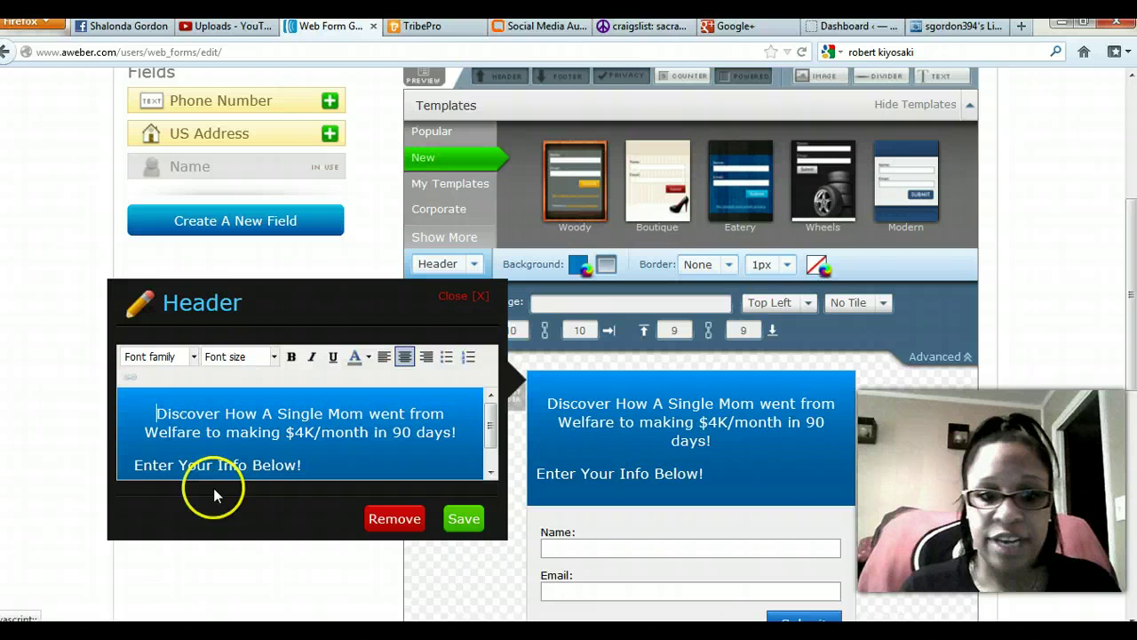
pyautogui.moveTo(130, 464); pyautogui.dragTo(323, 464)
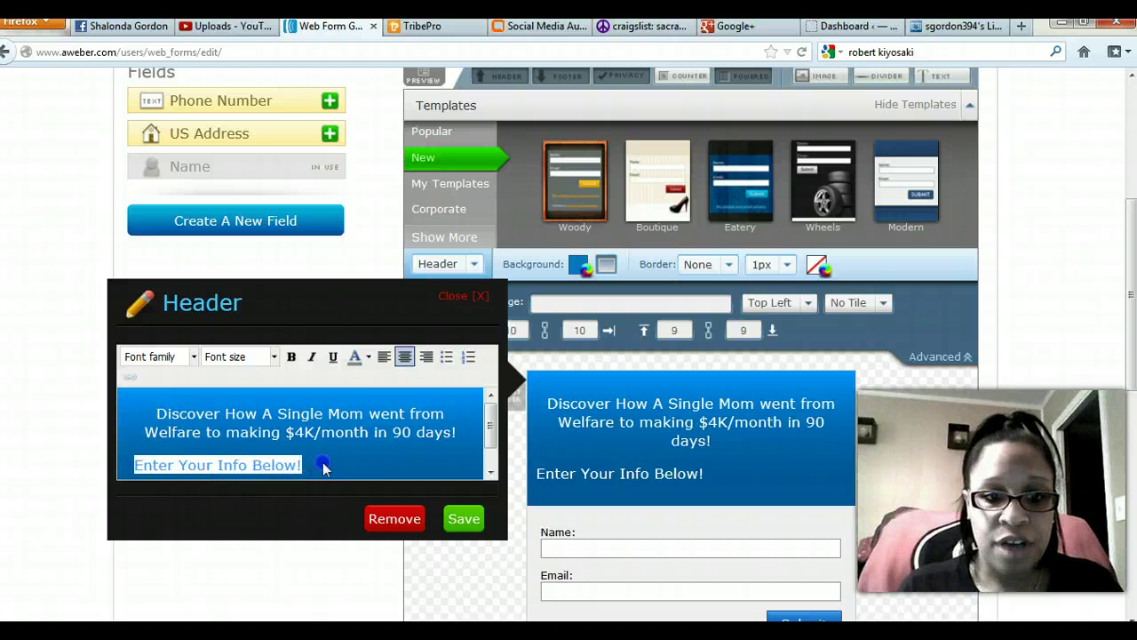
pyautogui.click(405, 357)
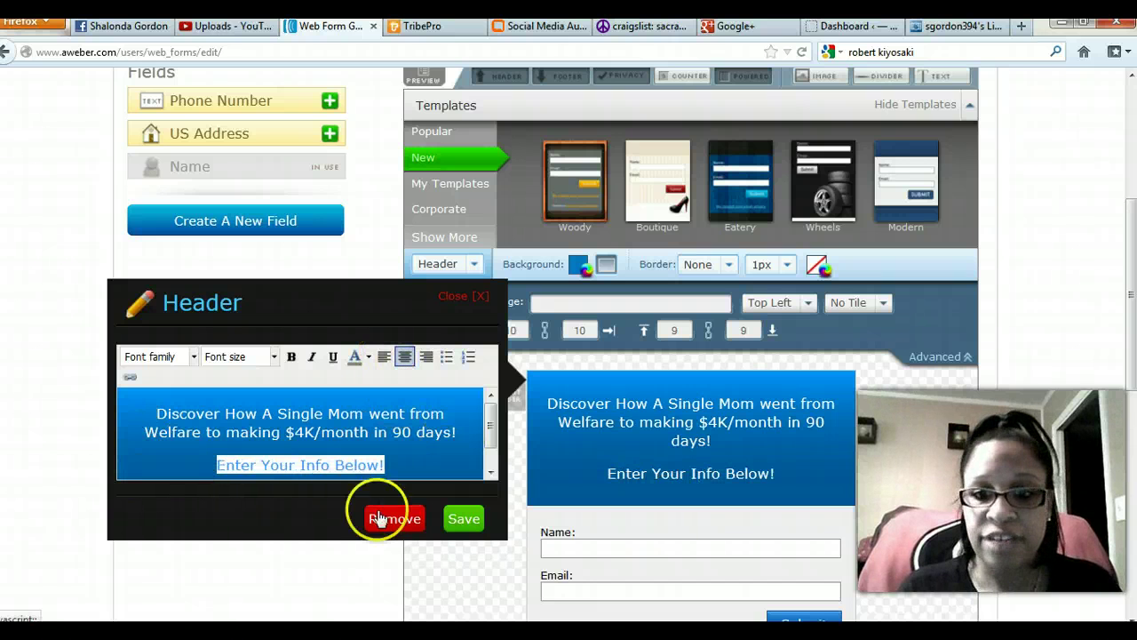
pyautogui.click(448, 520)
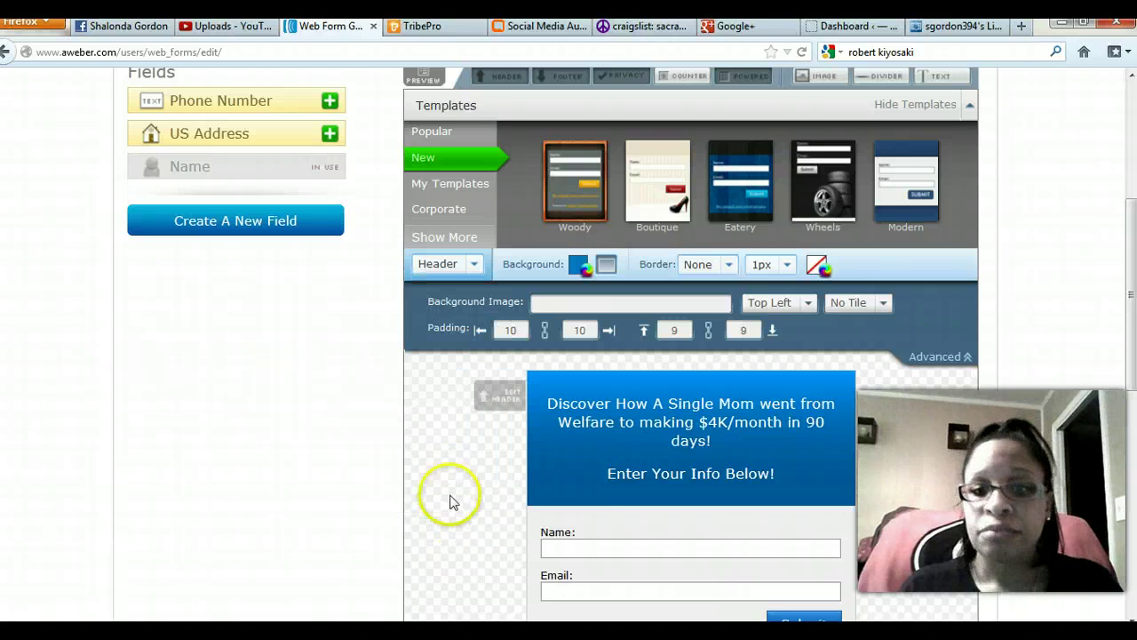
# Restyle all the header text as 18px Tahoma and save it.
pyautogui.click(502, 395)
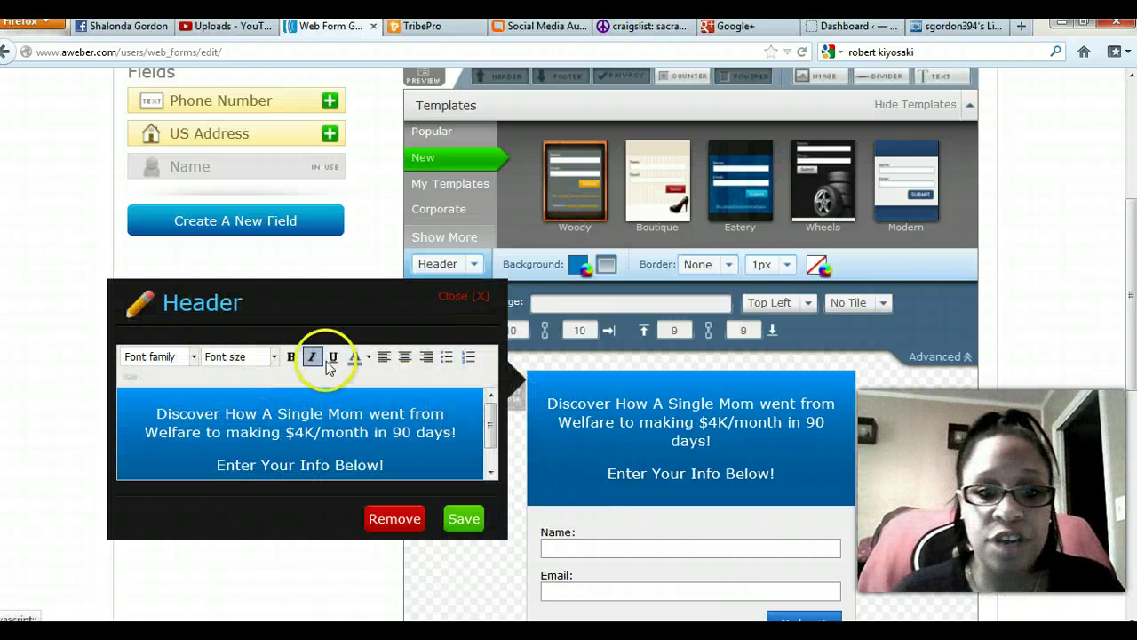
pyautogui.click(274, 356)
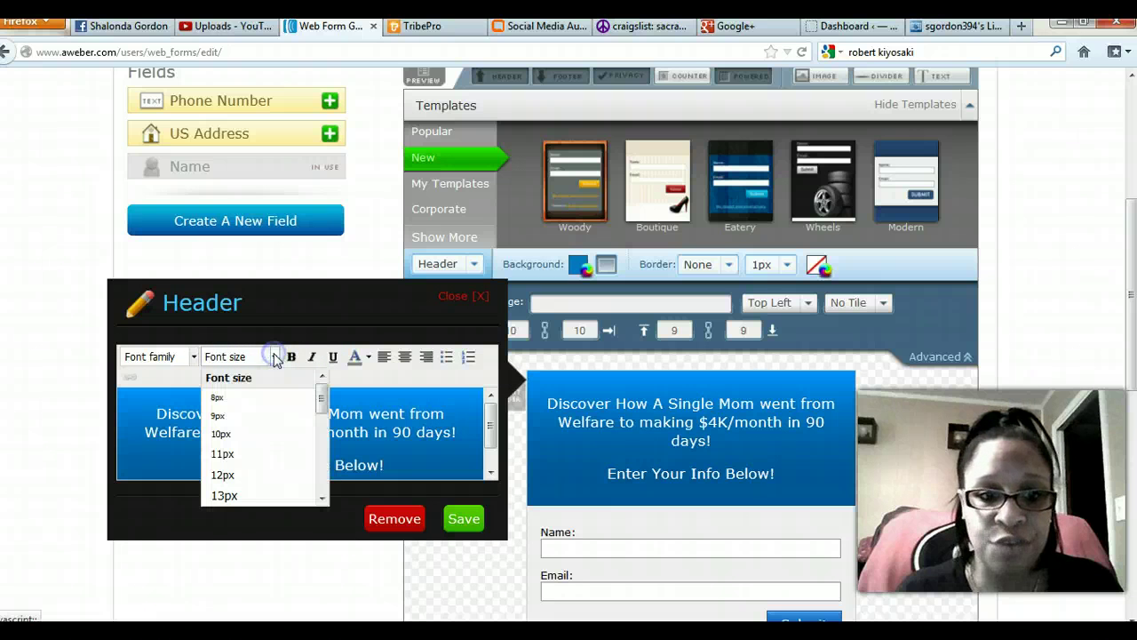
pyautogui.click(226, 495)
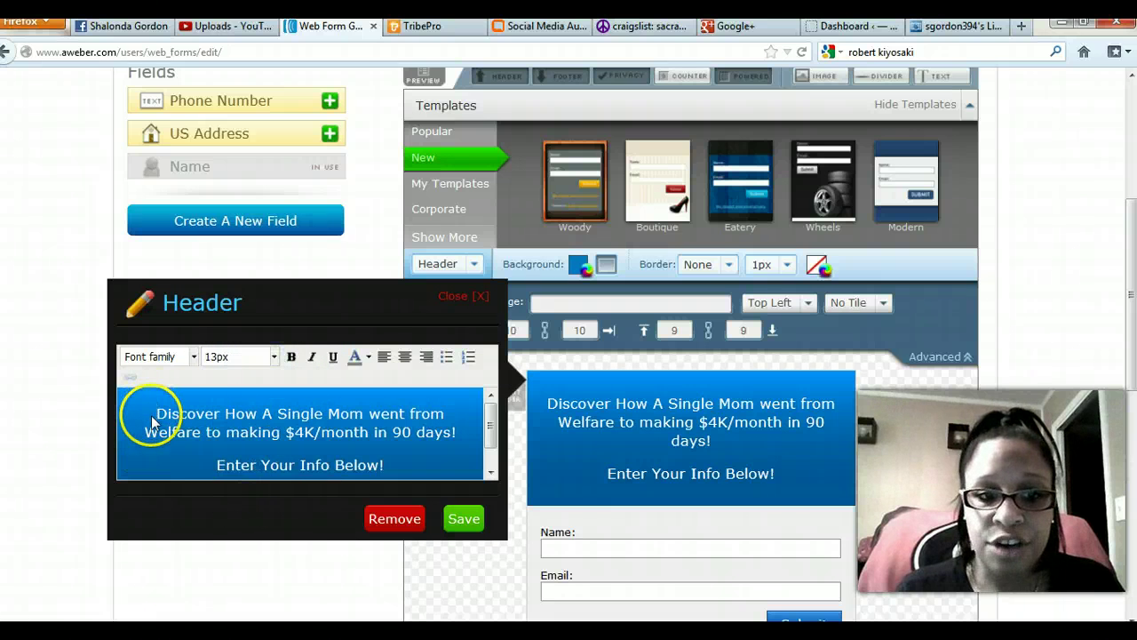
pyautogui.moveTo(153, 421); pyautogui.dragTo(367, 463)
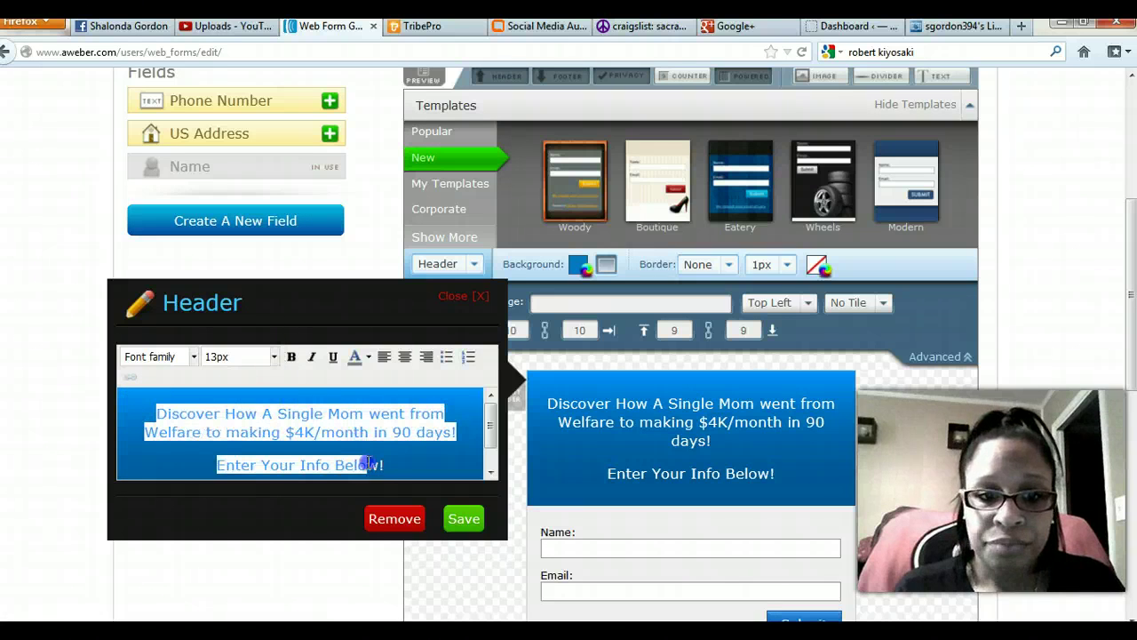
pyautogui.click(276, 356)
pyautogui.click(257, 494)
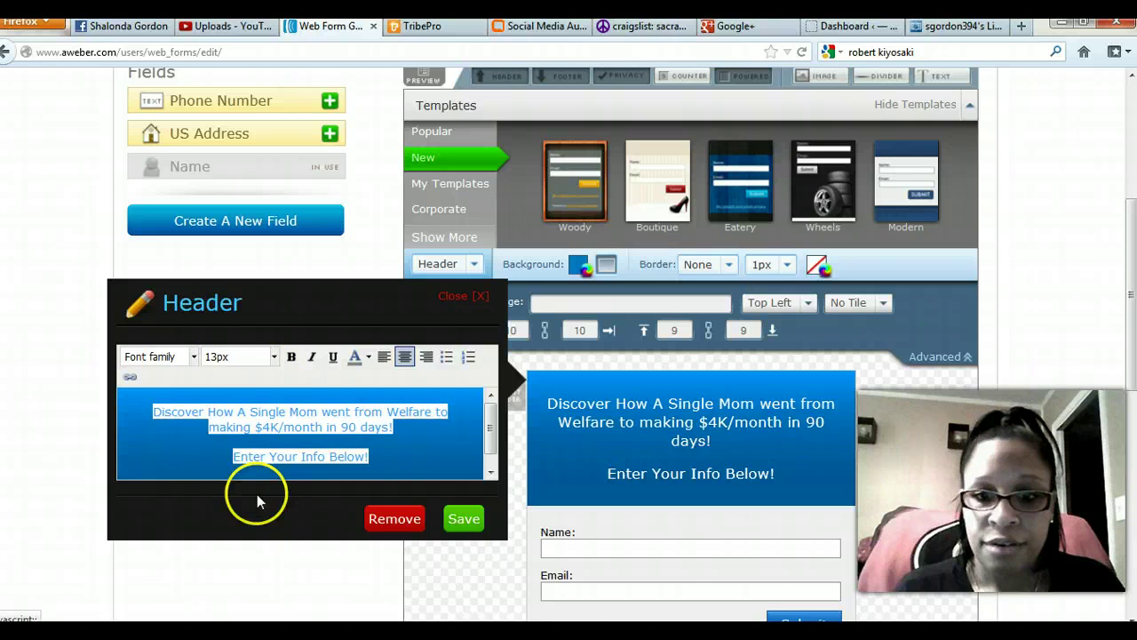
pyautogui.click(274, 357)
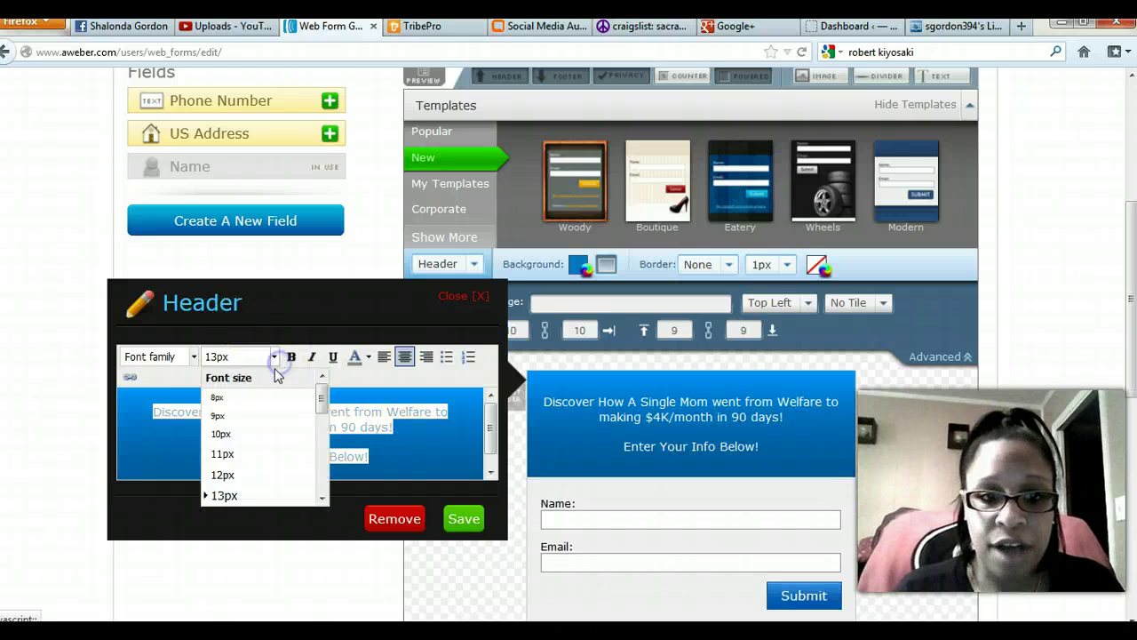
pyautogui.moveTo(321, 404); pyautogui.dragTo(314, 449)
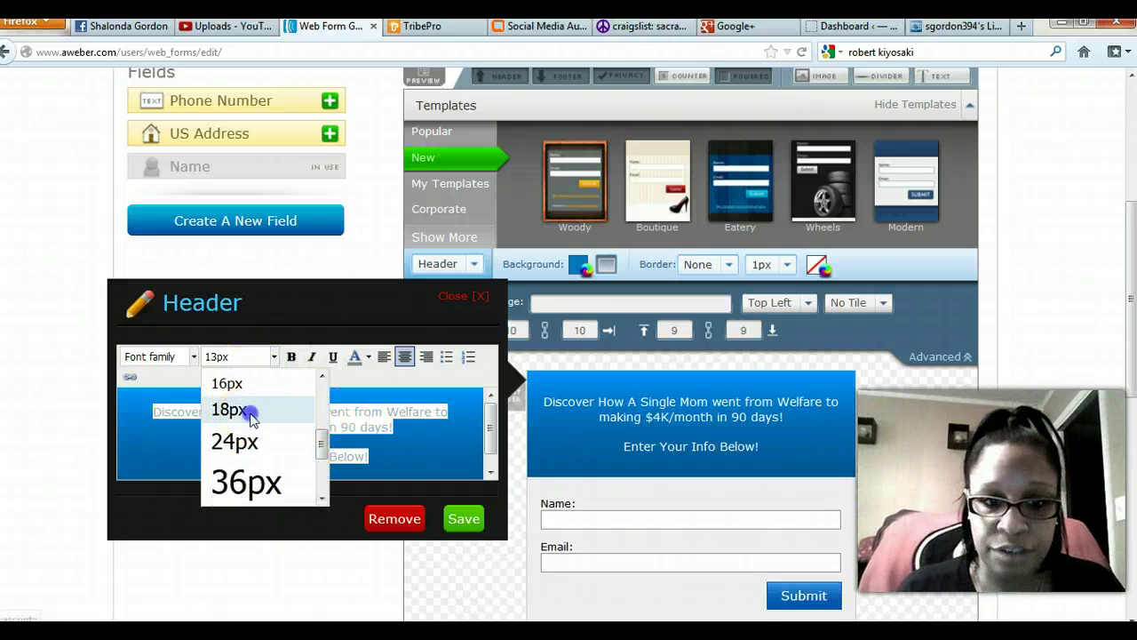
pyautogui.click(236, 409)
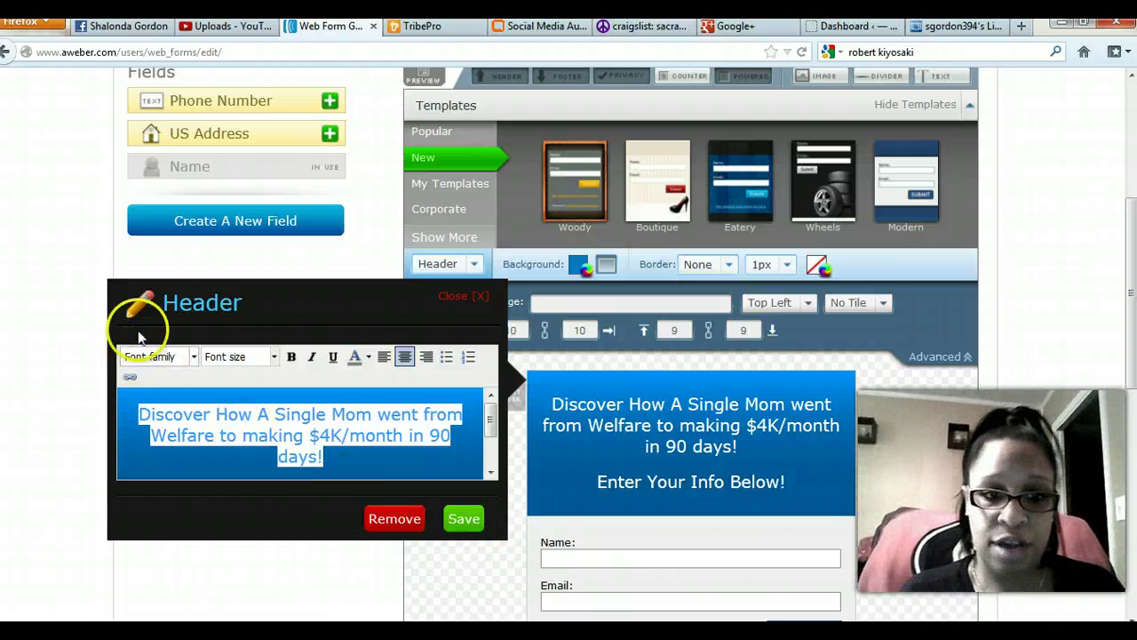
pyautogui.click(193, 357)
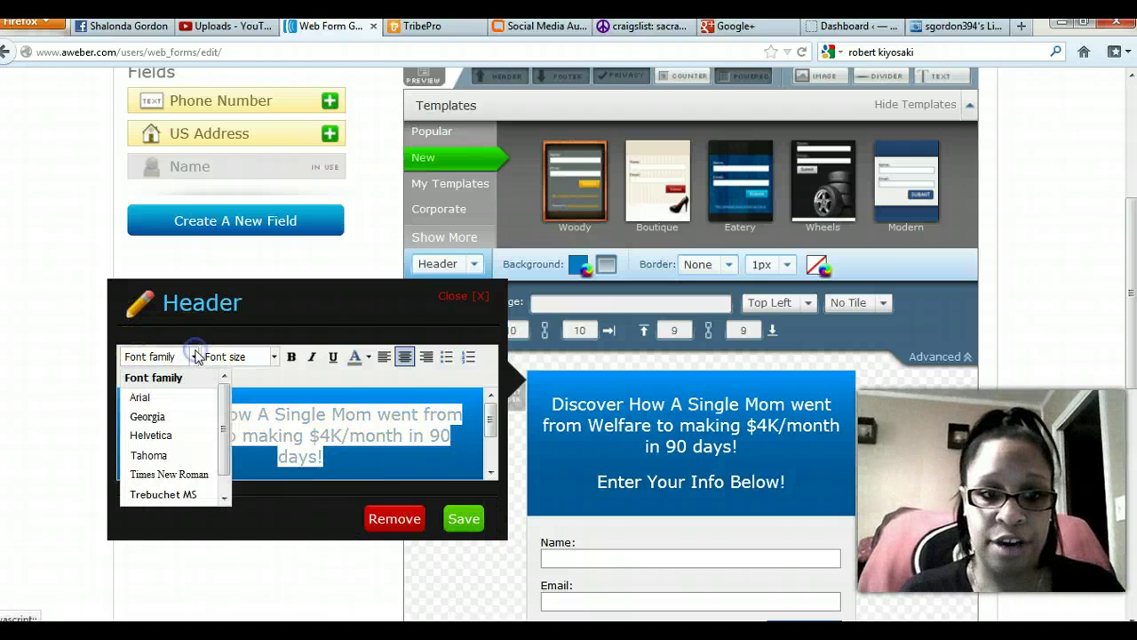
pyautogui.click(151, 455)
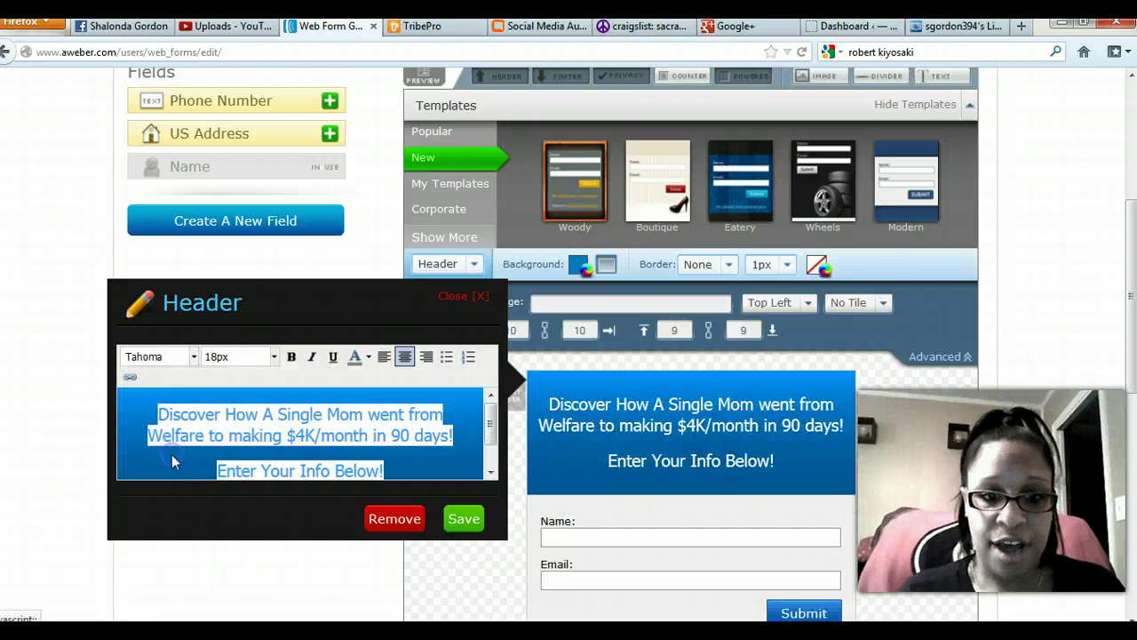
pyautogui.click(455, 519)
pyautogui.scroll(-2, 444, 494)
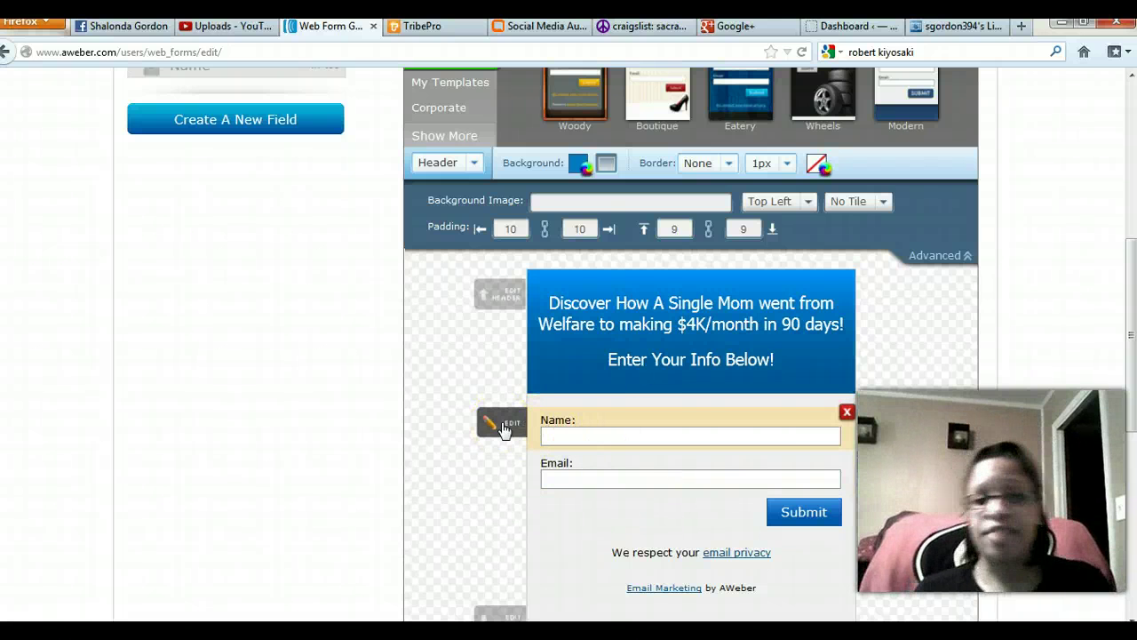
pyautogui.click(503, 428)
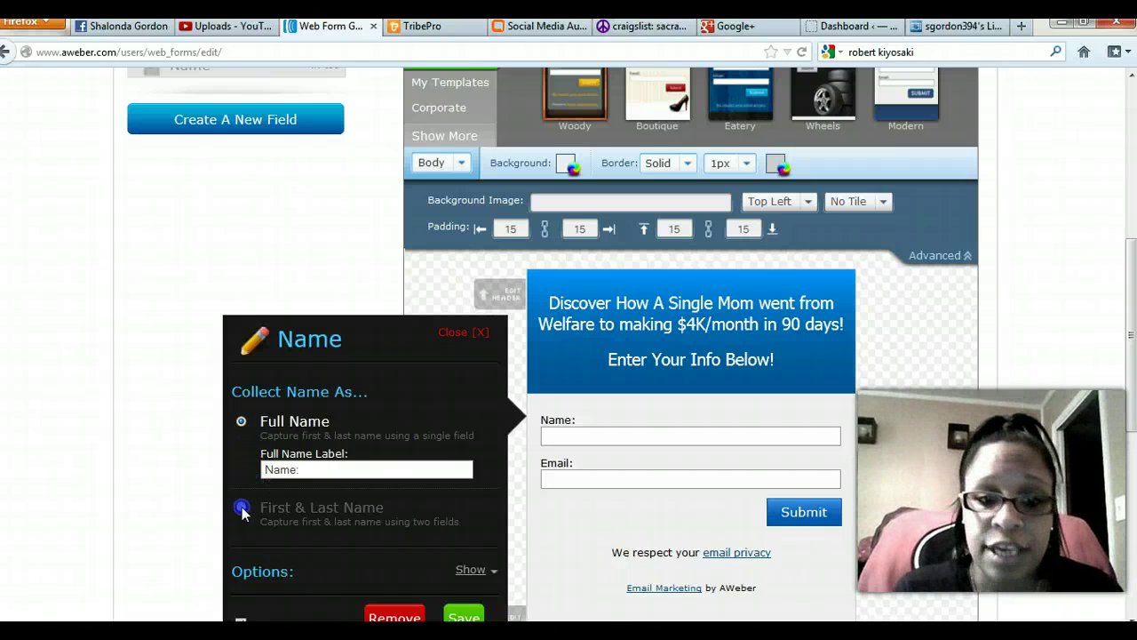
pyautogui.click(242, 508)
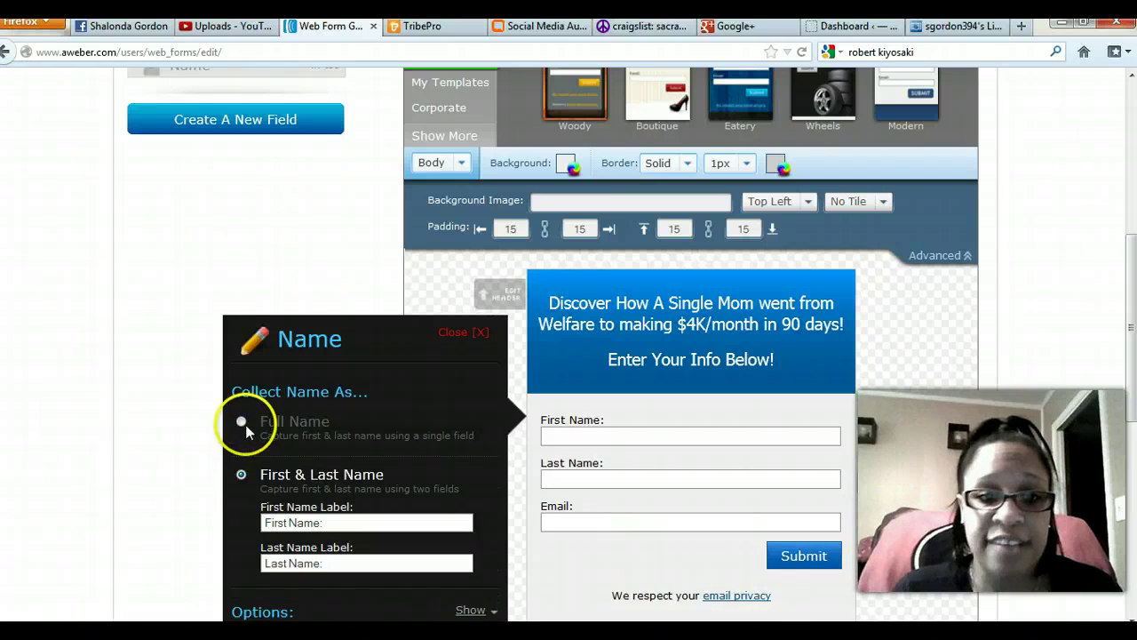
pyautogui.click(240, 423)
pyautogui.scroll(-2, 262, 495)
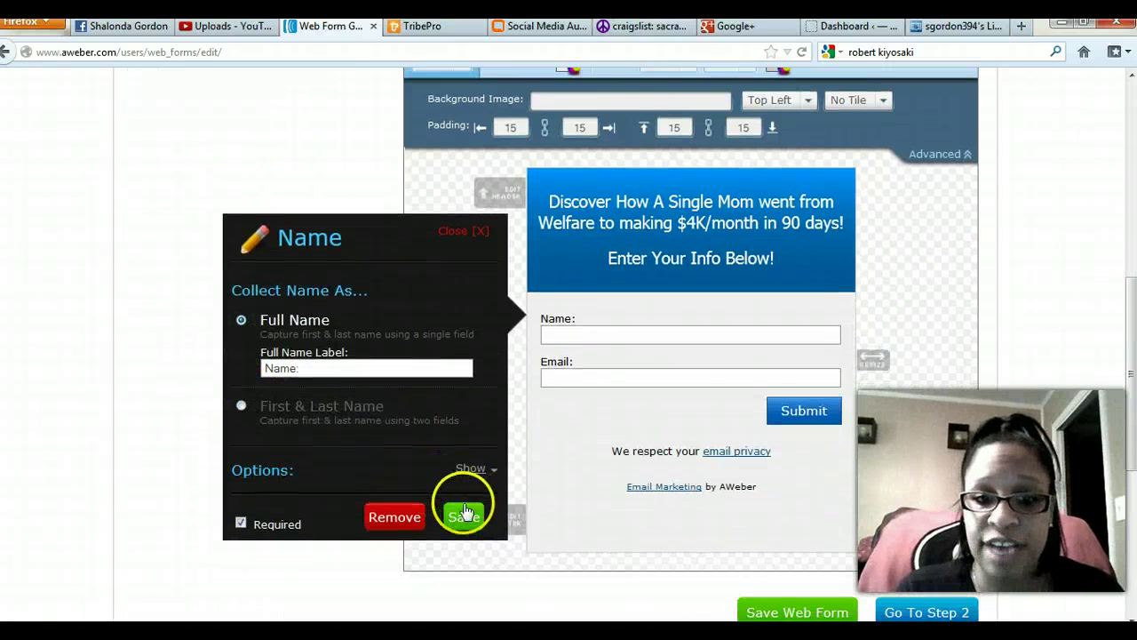
pyautogui.click(463, 518)
pyautogui.moveTo(533, 386)
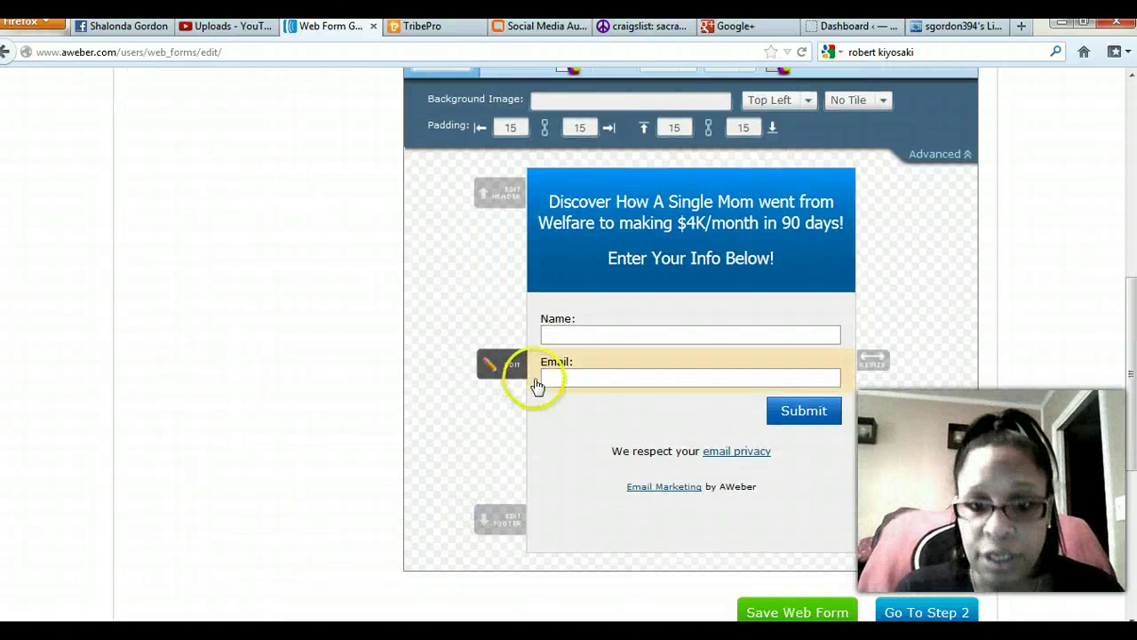
# Relabel the Email field 'Enter Best Email...' and change the Name label from Full Name to 'First Name'.
pyautogui.click(500, 364)
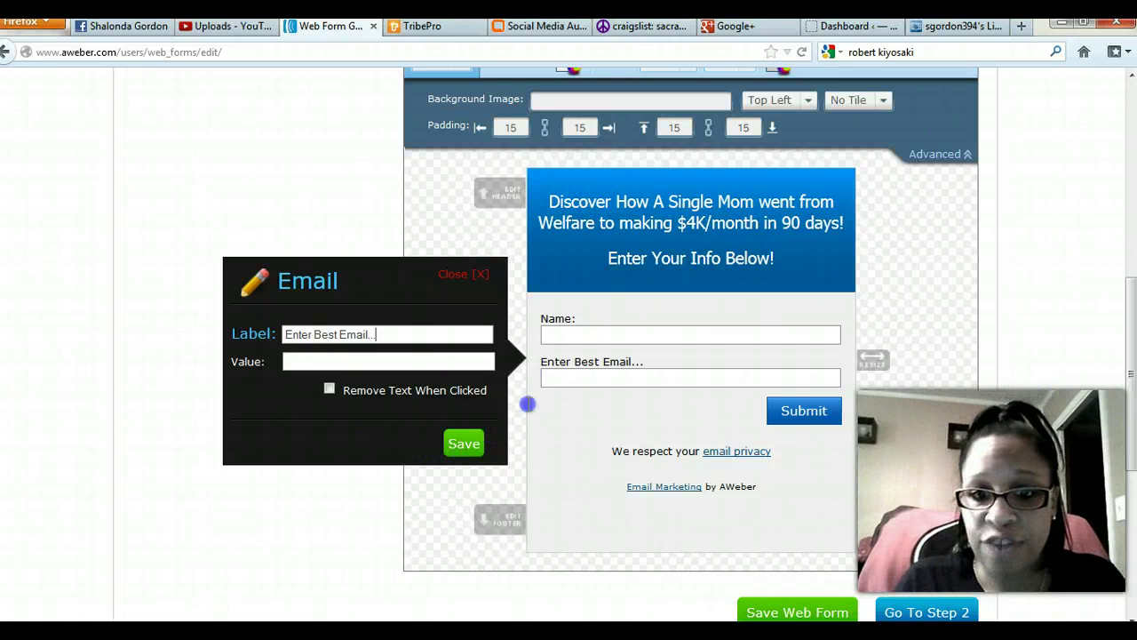
pyautogui.click(453, 455)
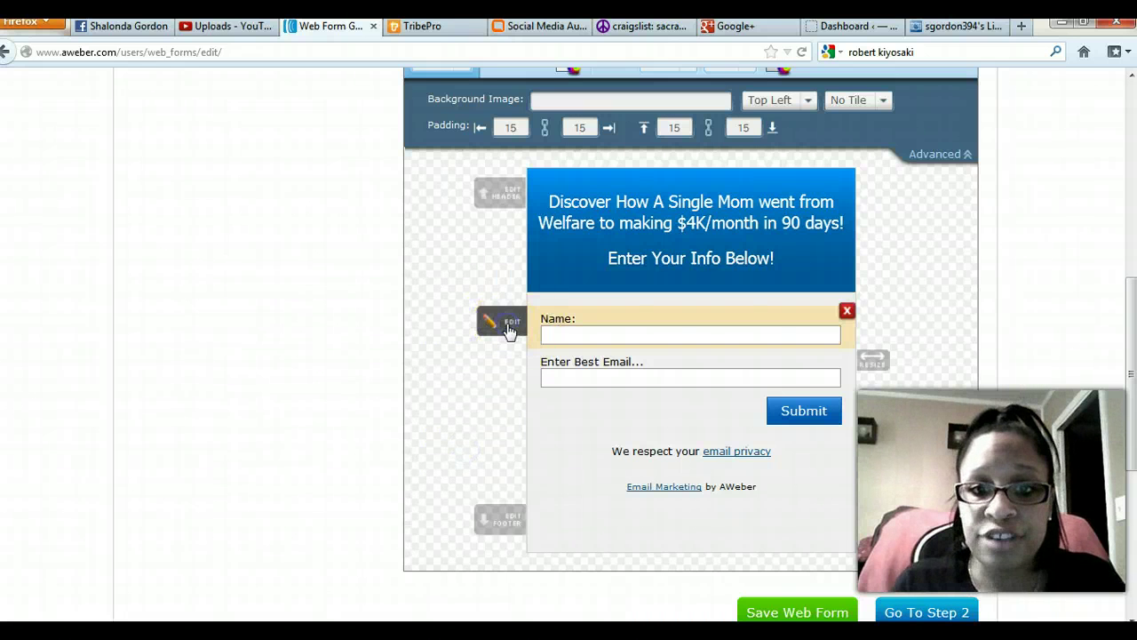
pyautogui.click(508, 329)
pyautogui.moveTo(299, 368); pyautogui.dragTo(220, 371)
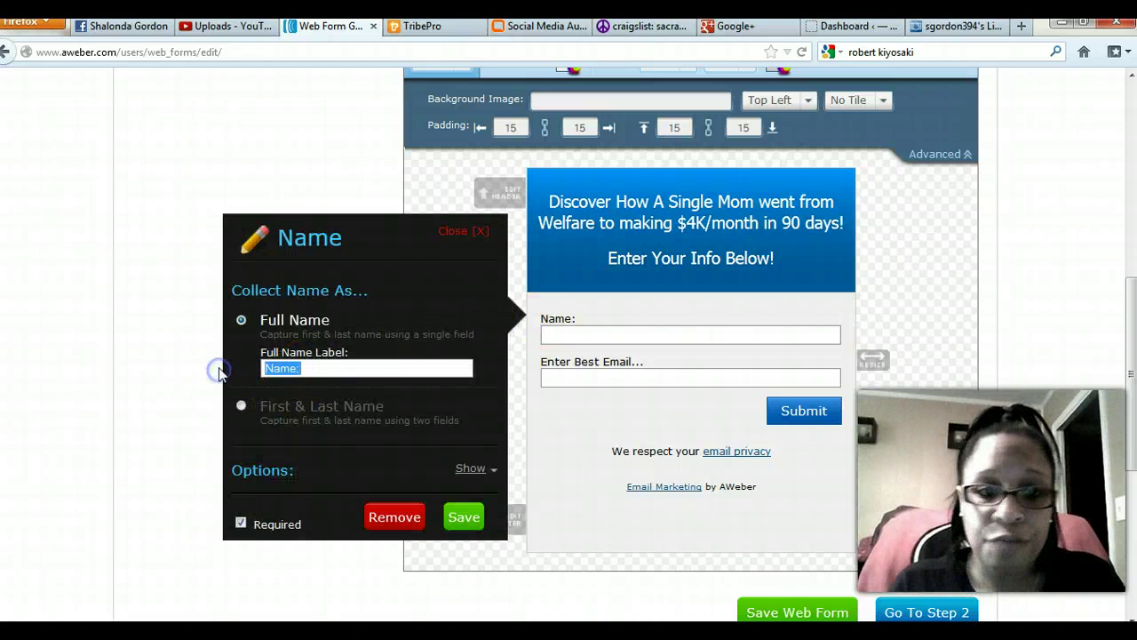
pyautogui.write('First Name')
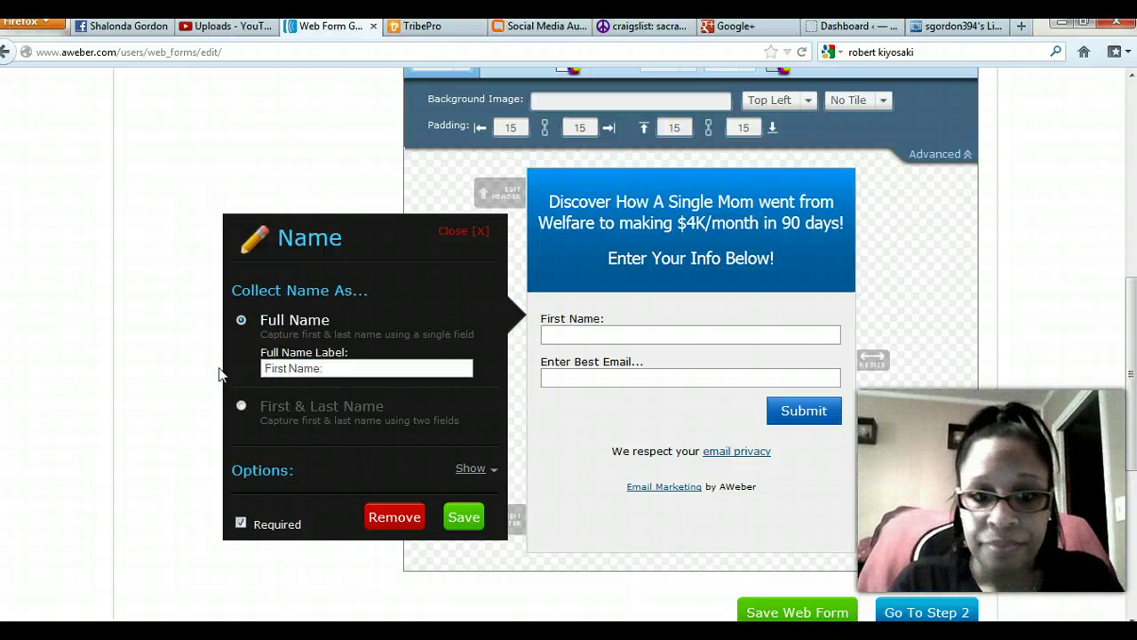
pyautogui.click(464, 517)
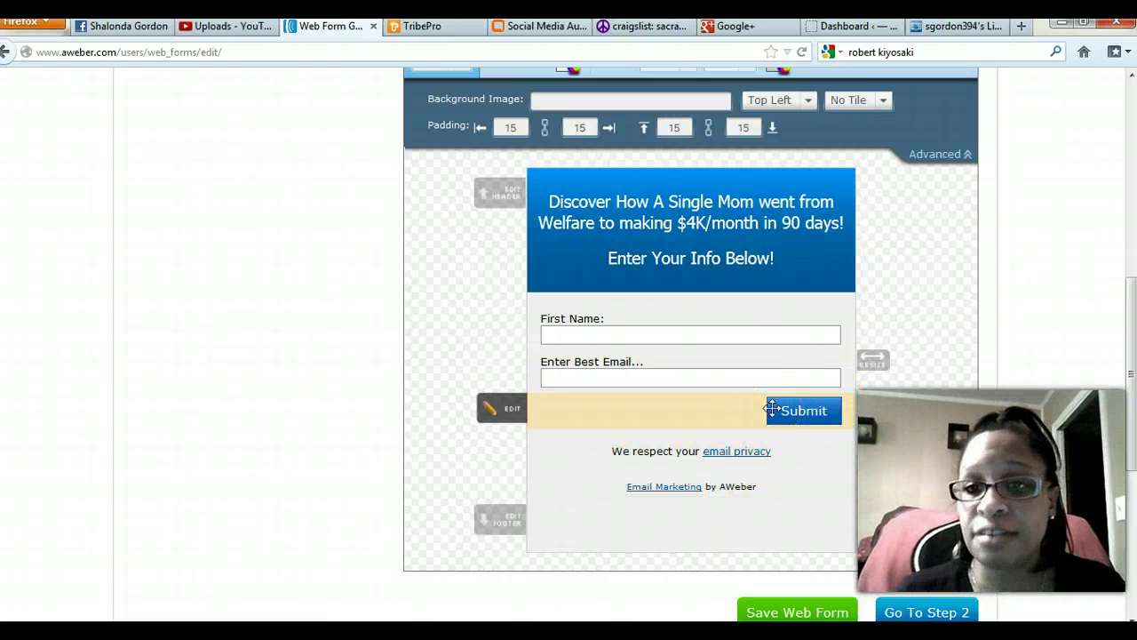
# Save the Submit button unchanged and show its Verdana 14px style options.
pyautogui.click(508, 413)
pyautogui.click(463, 430)
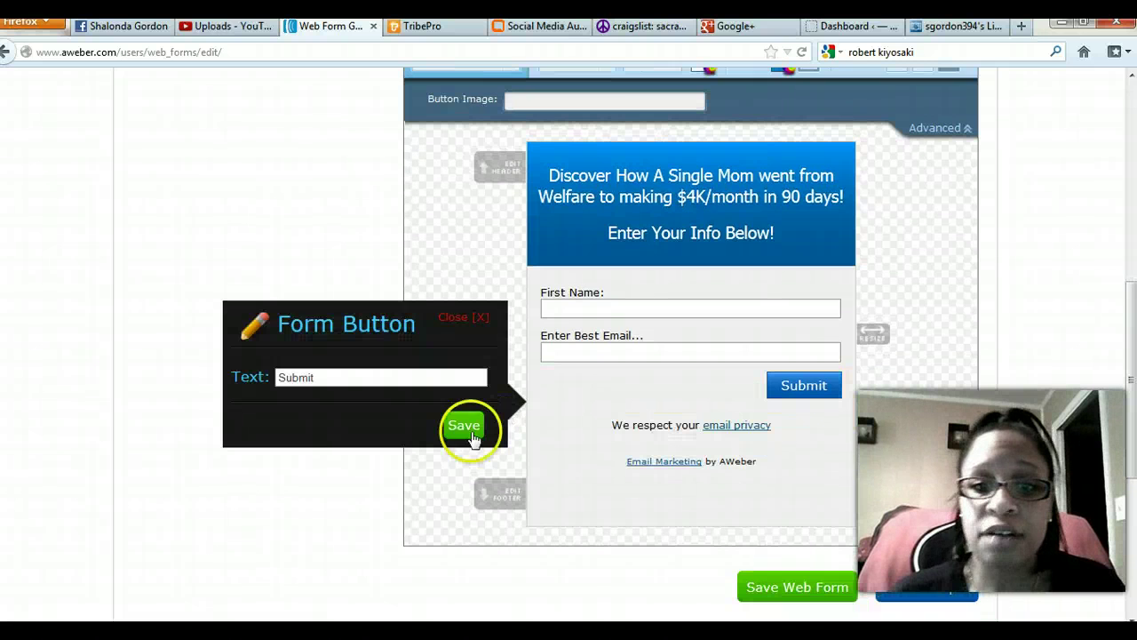
pyautogui.scroll(3, 459, 429)
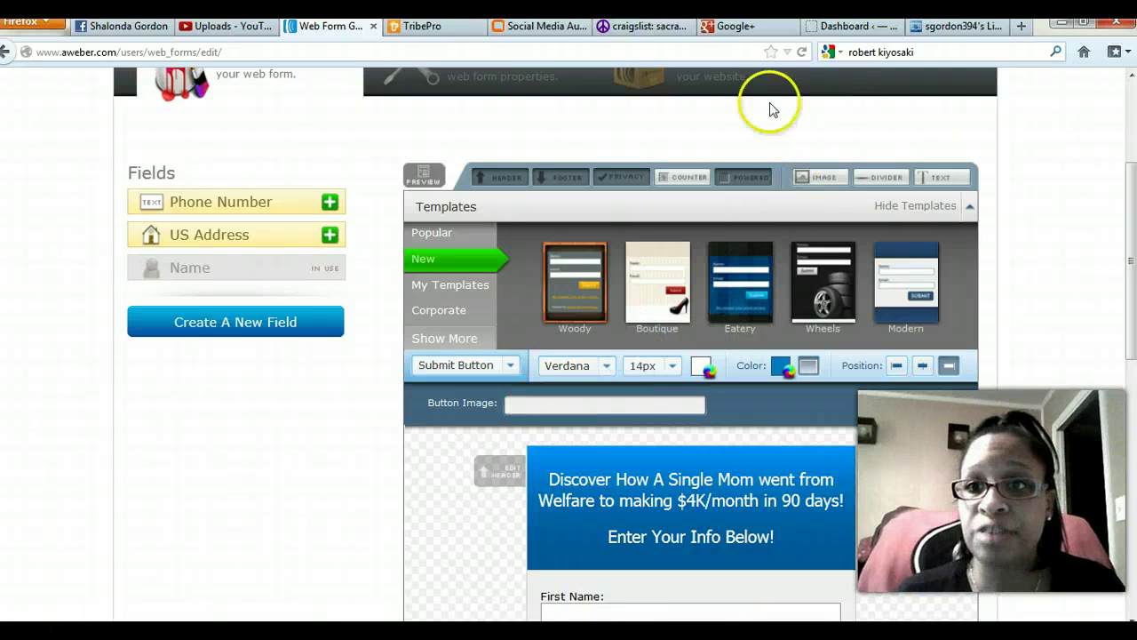
# Open the SIGN UP NOW! image (signupnow.png) in Photobucket and scroll to its Image Links.
pyautogui.click(955, 26)
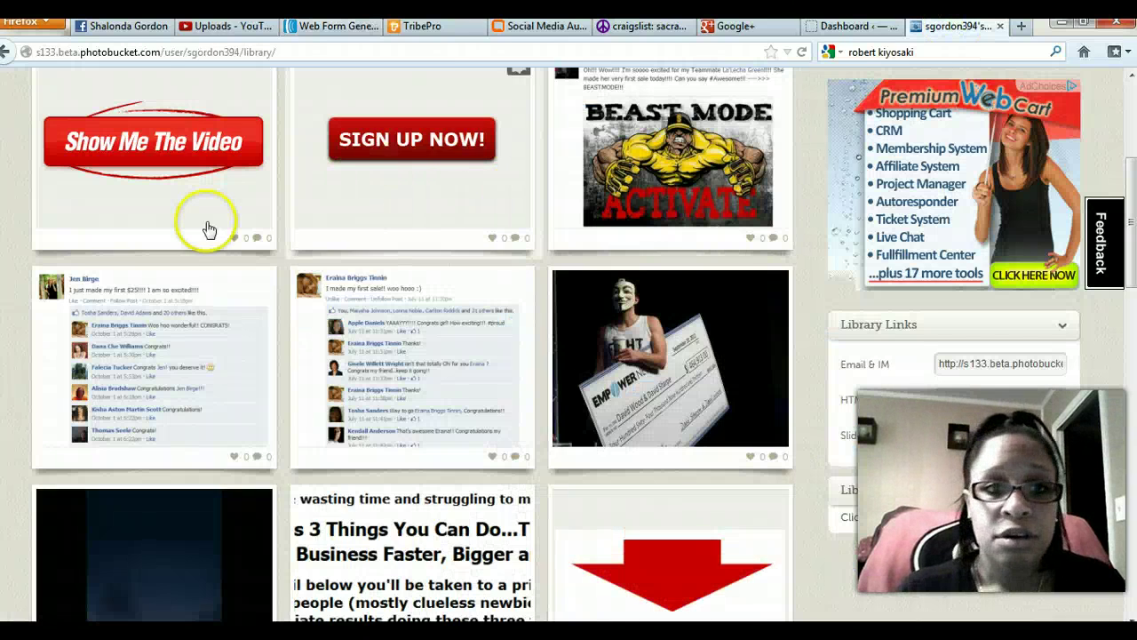
pyautogui.scroll(2, 172, 238)
pyautogui.scroll(3, 279, 305)
pyautogui.scroll(-2, 431, 312)
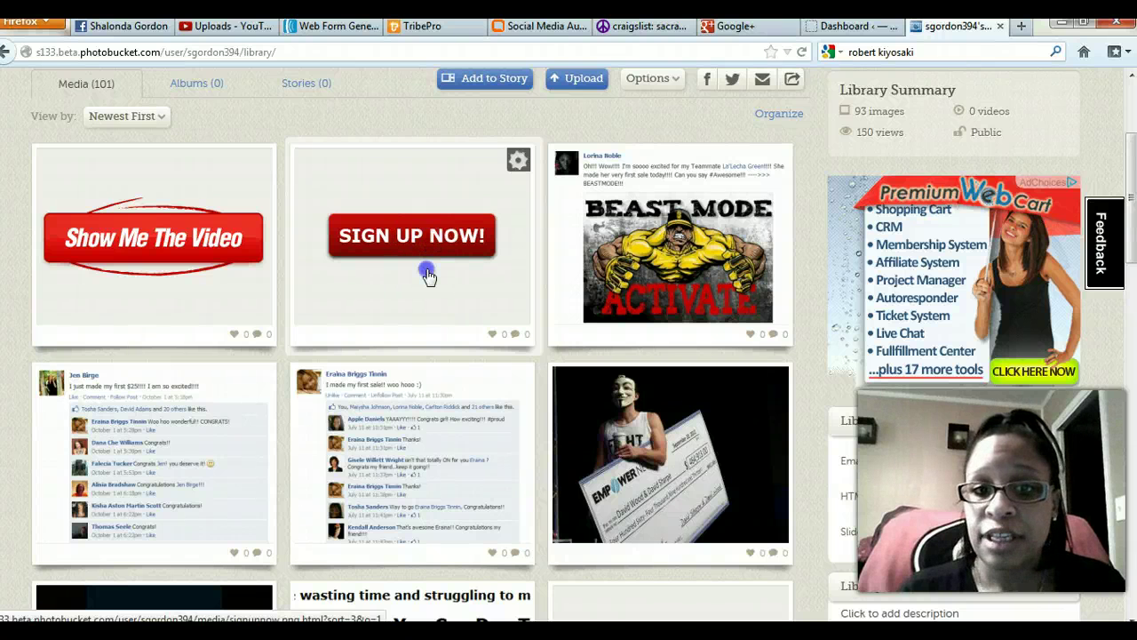
pyautogui.moveTo(427, 274); pyautogui.dragTo(426, 264)
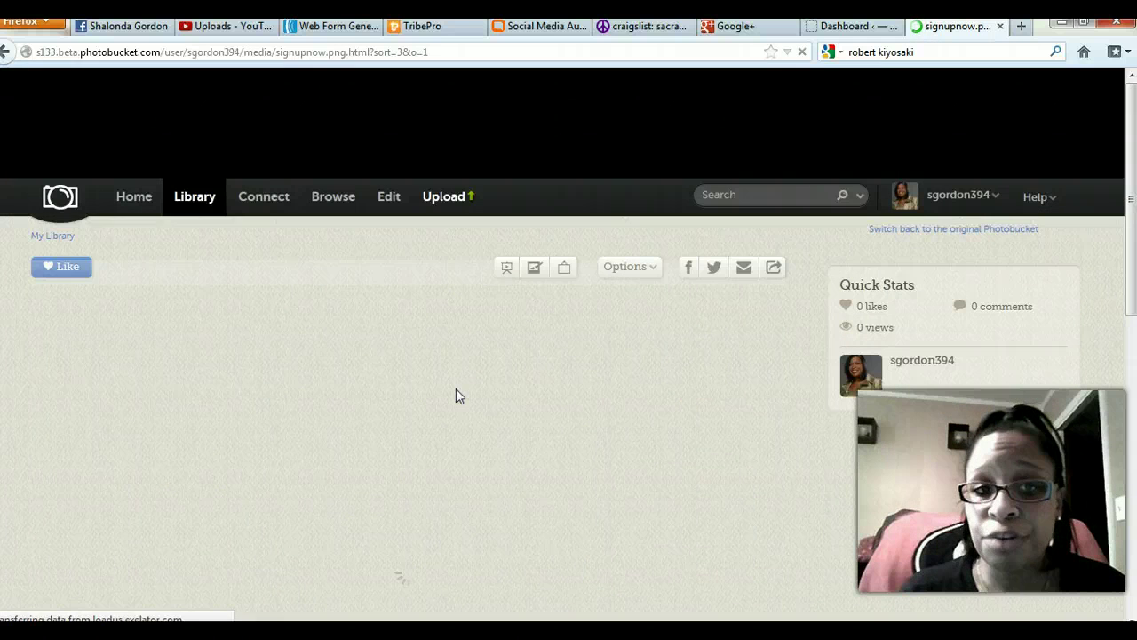
pyautogui.scroll(-2, 347, 362)
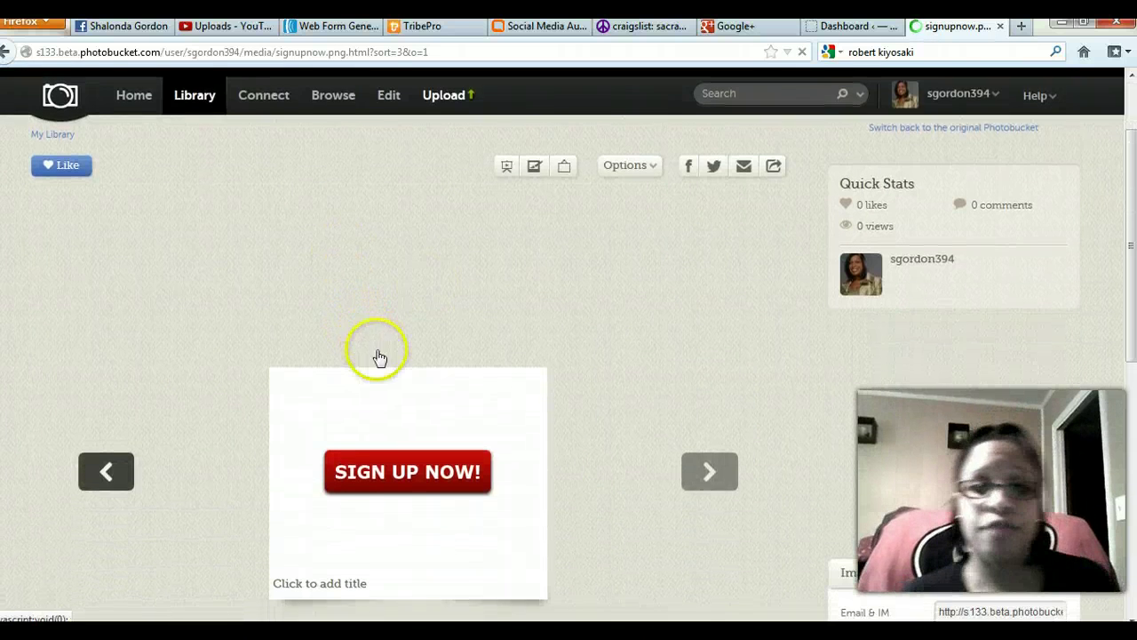
pyautogui.scroll(-4, 391, 364)
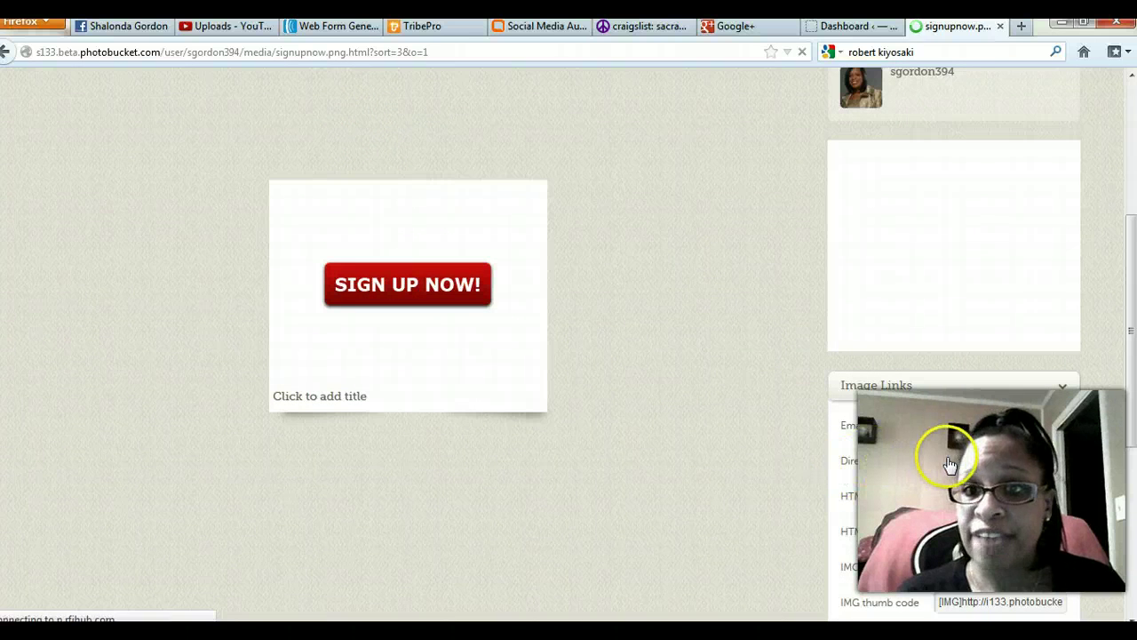
# Paste the Photobucket signupnow.png link as the submit button image and apply it.
pyautogui.click(320, 26)
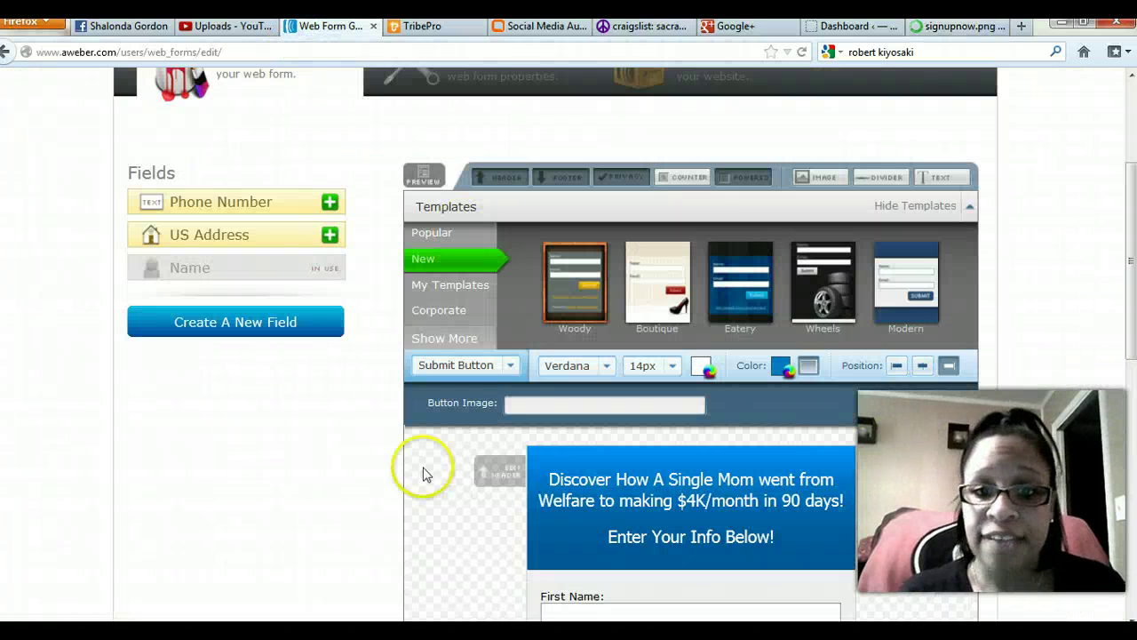
pyautogui.click(525, 408)
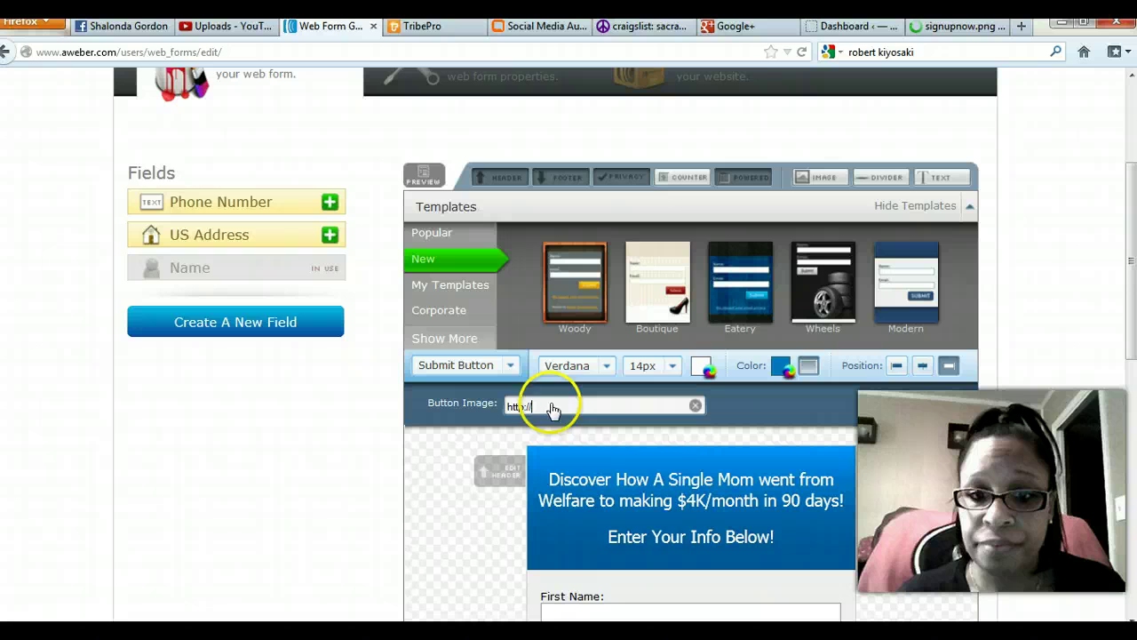
pyautogui.rightClick(551, 406)
pyautogui.click(592, 495)
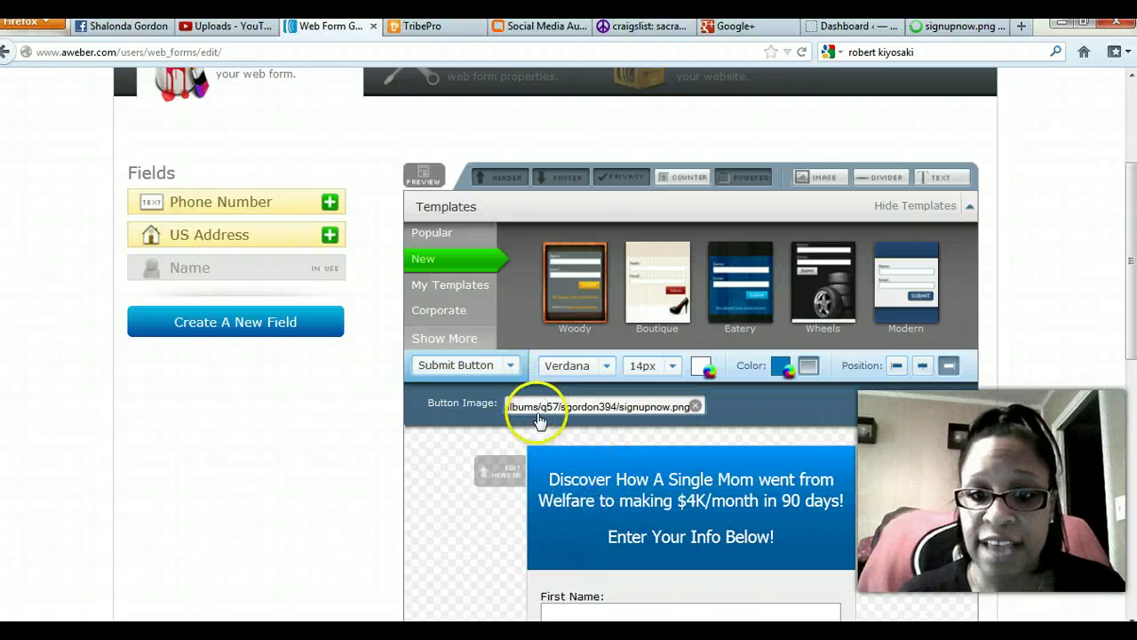
pyautogui.click(501, 432)
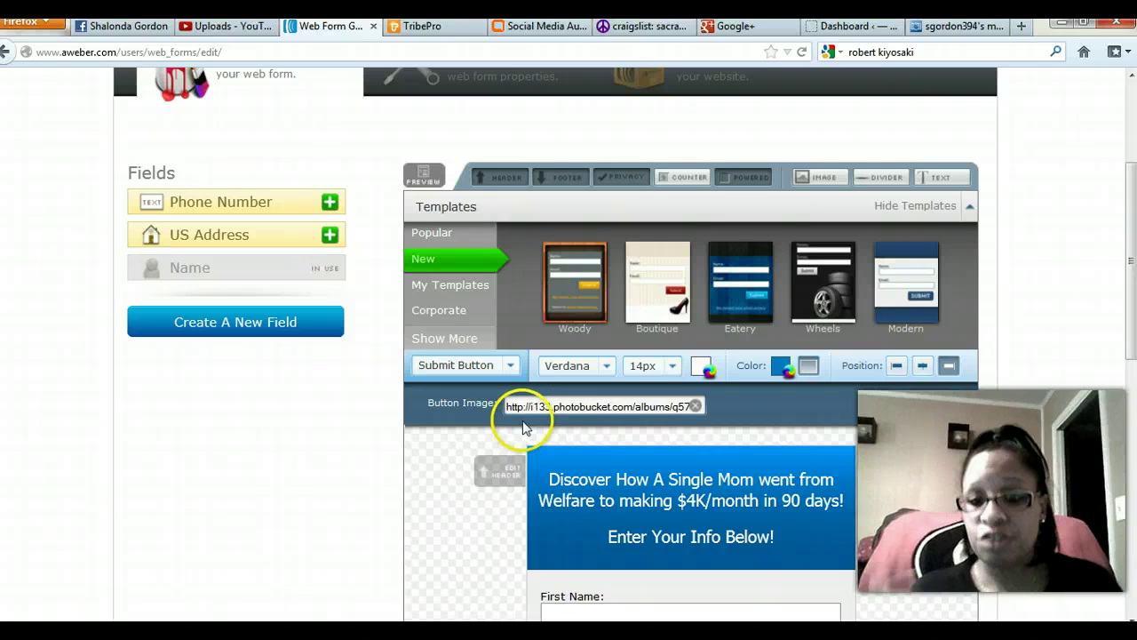
# Centre the SIGN UP NOW! button in the form.
pyautogui.scroll(-1, 334, 448)
pyautogui.scroll(-2, 336, 447)
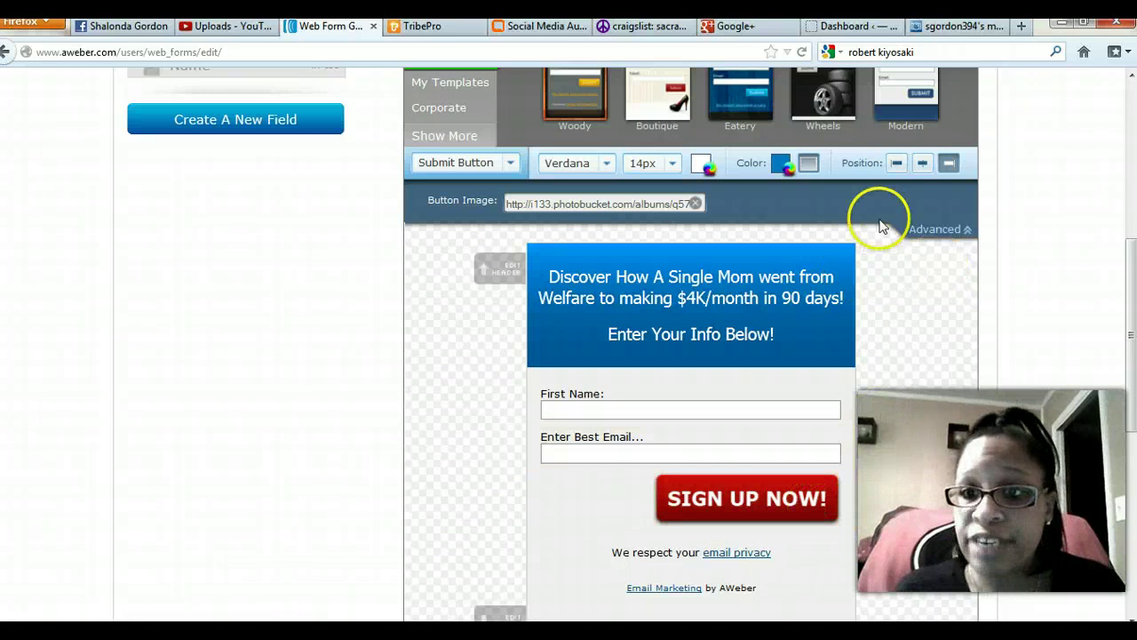
pyautogui.click(922, 164)
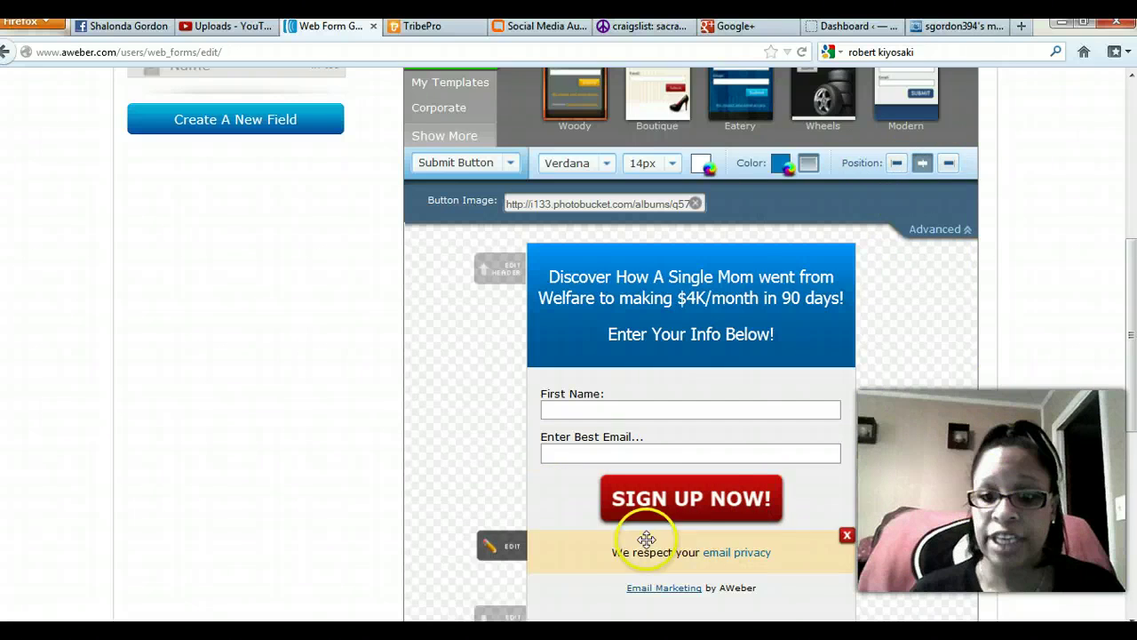
# Remove the 'Email Marketing by AWeber' credit from the form footer.
pyautogui.scroll(-1, 548, 580)
pyautogui.scroll(-1, 548, 580)
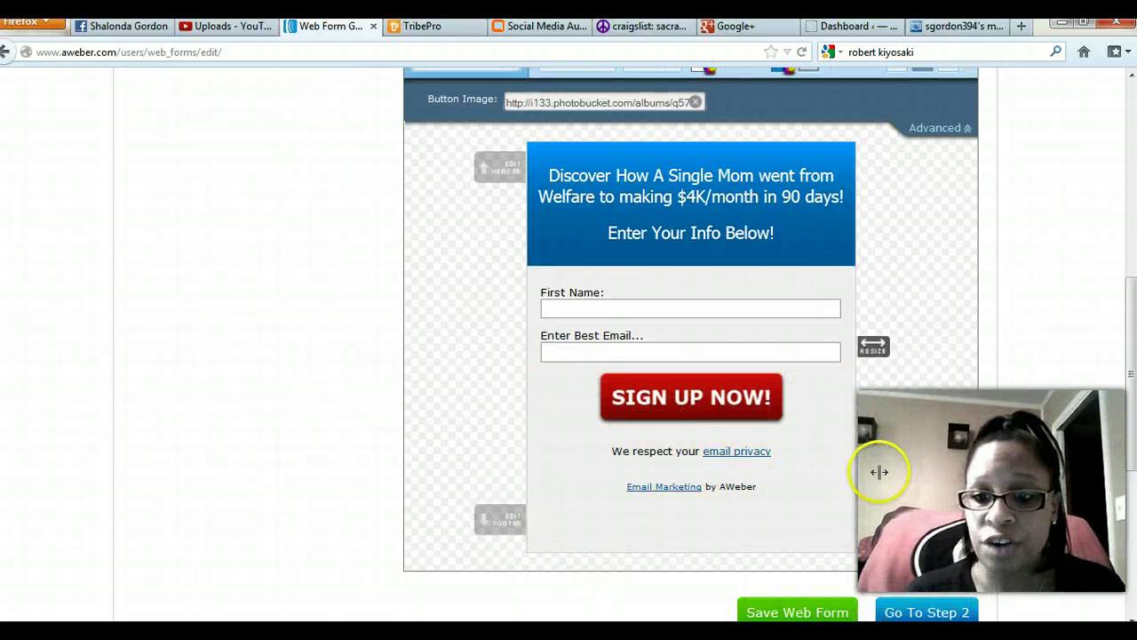
pyautogui.click(848, 478)
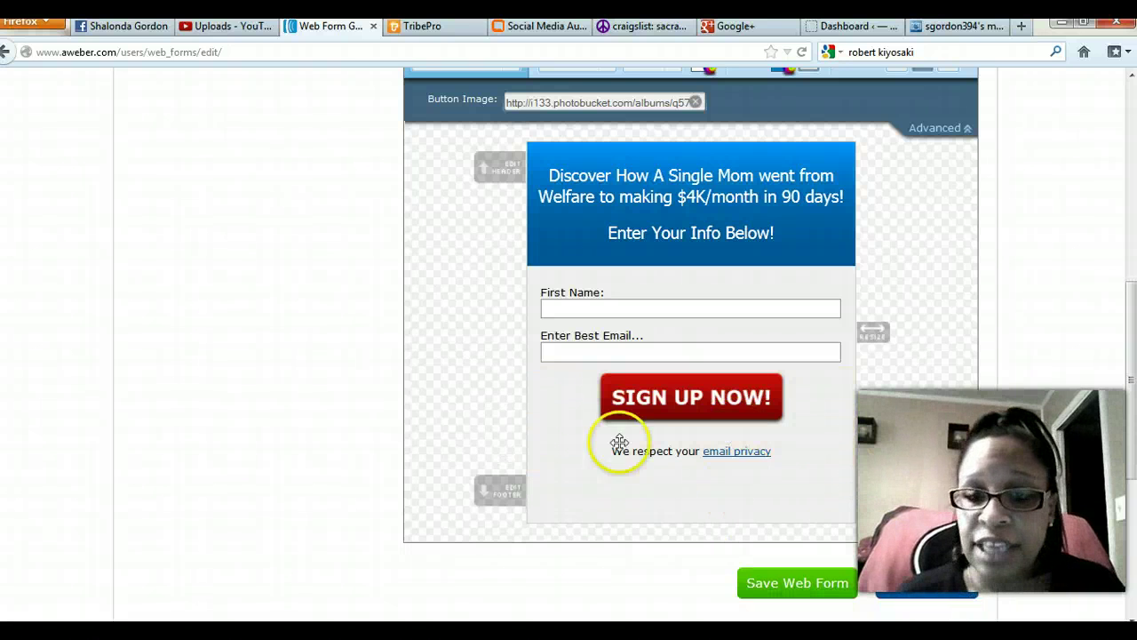
# Style the form Body with a light lime-green background, ccd461, replacing the pale grey.
pyautogui.scroll(4, 462, 285)
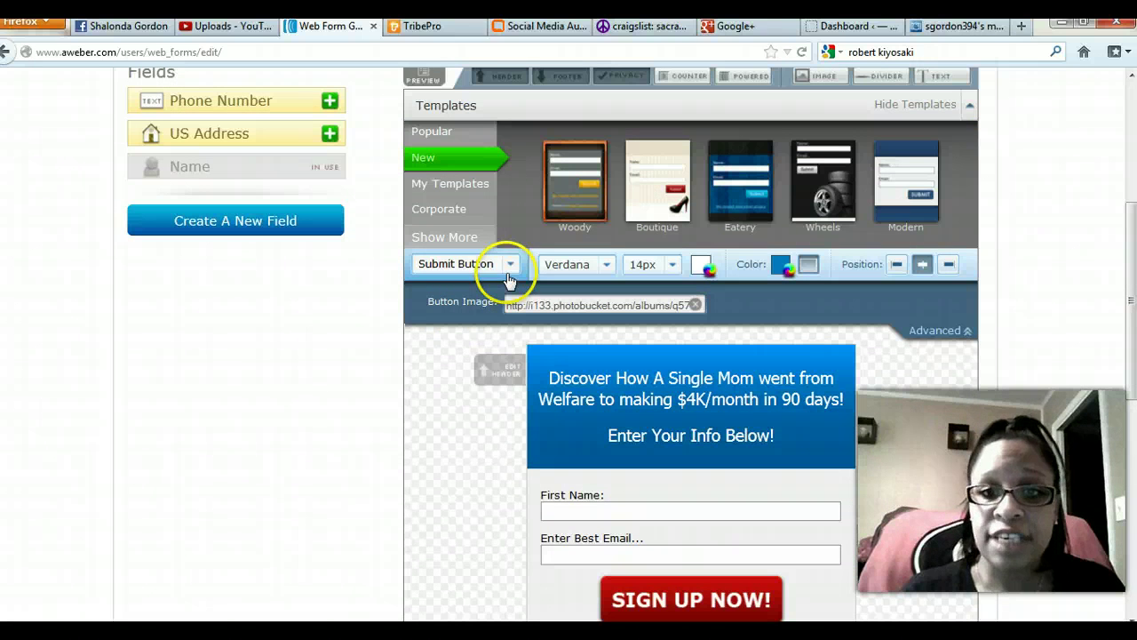
pyautogui.click(502, 266)
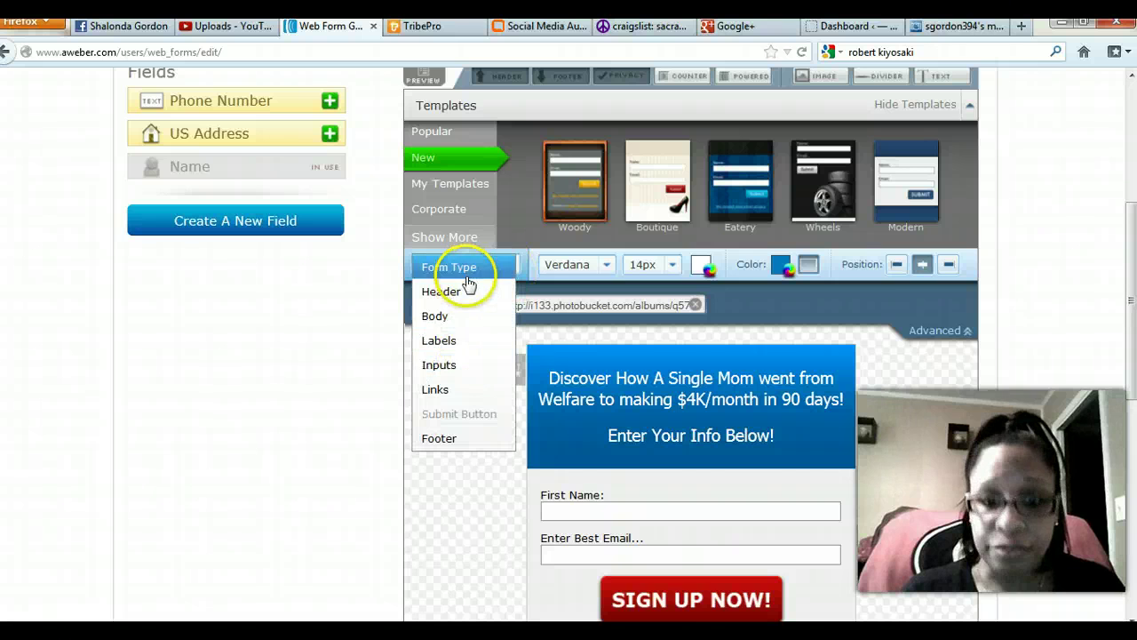
pyautogui.click(463, 317)
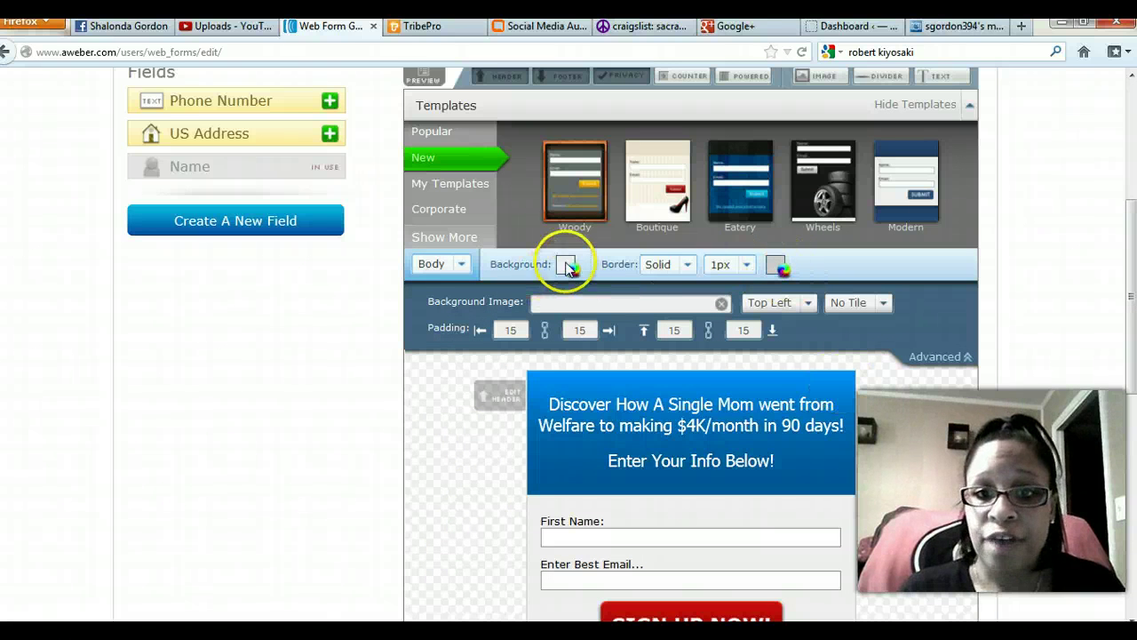
pyautogui.click(566, 265)
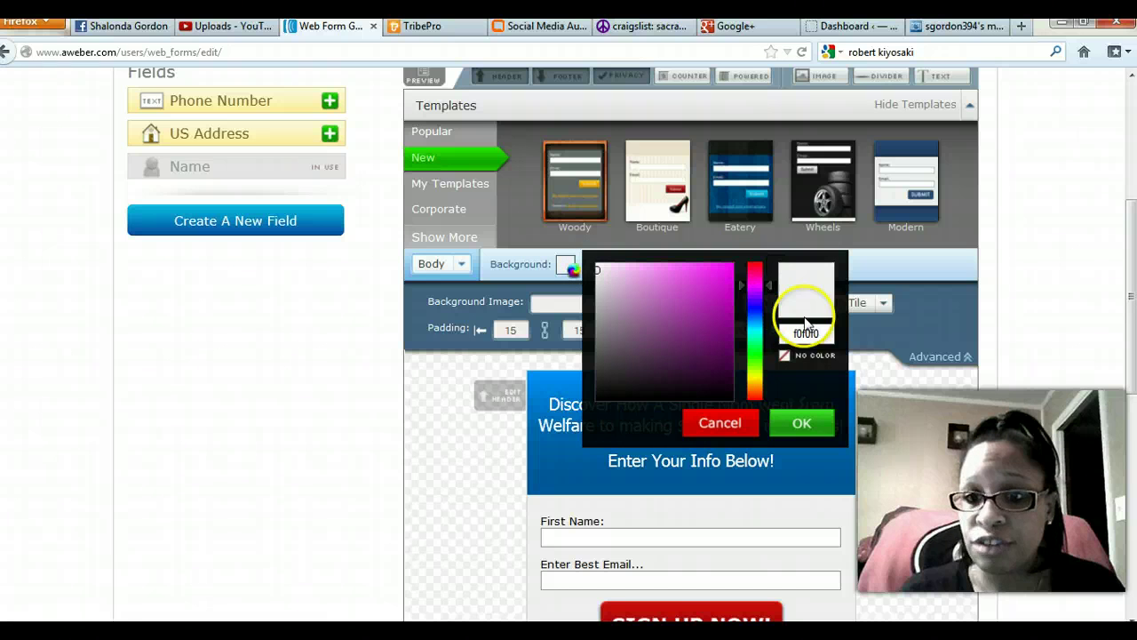
pyautogui.moveTo(771, 285); pyautogui.dragTo(774, 357)
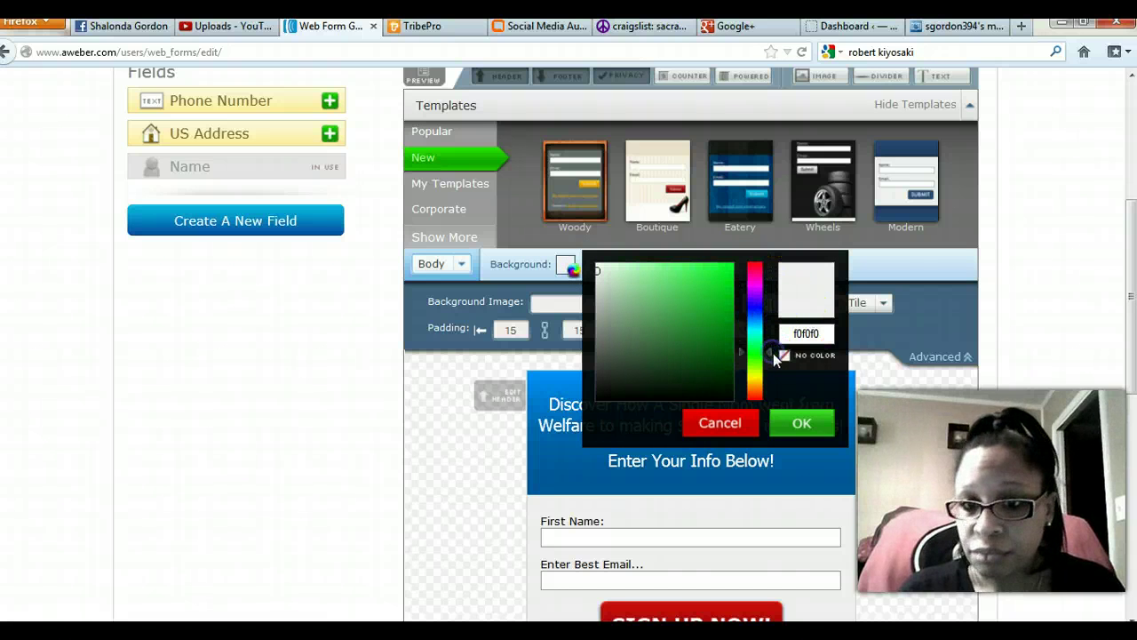
pyautogui.click(719, 319)
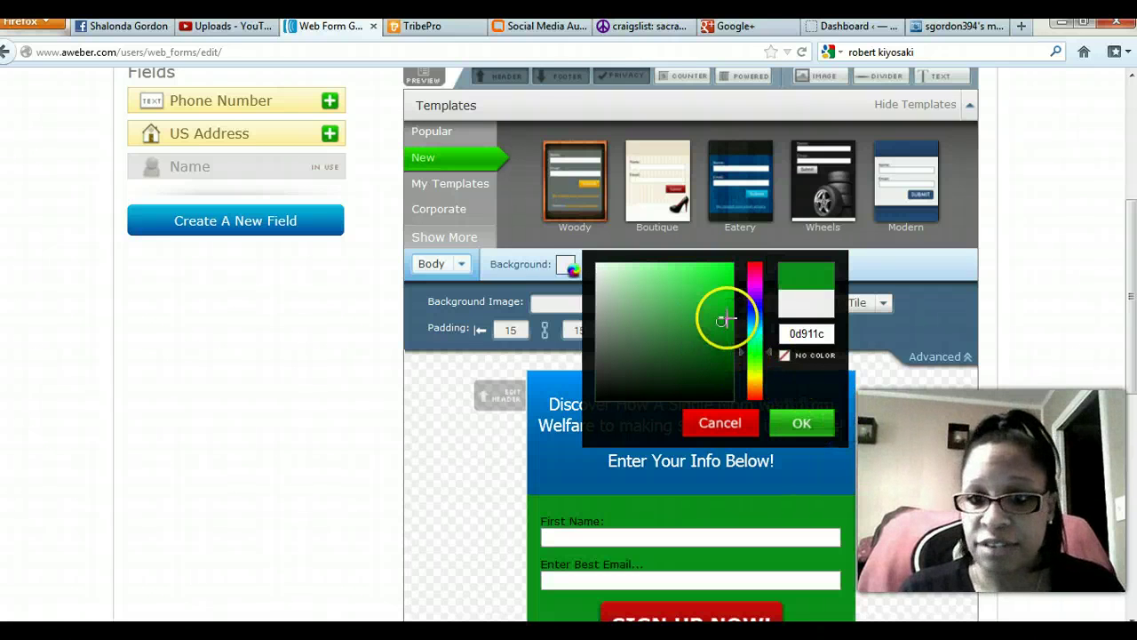
pyautogui.moveTo(753, 311); pyautogui.dragTo(755, 327)
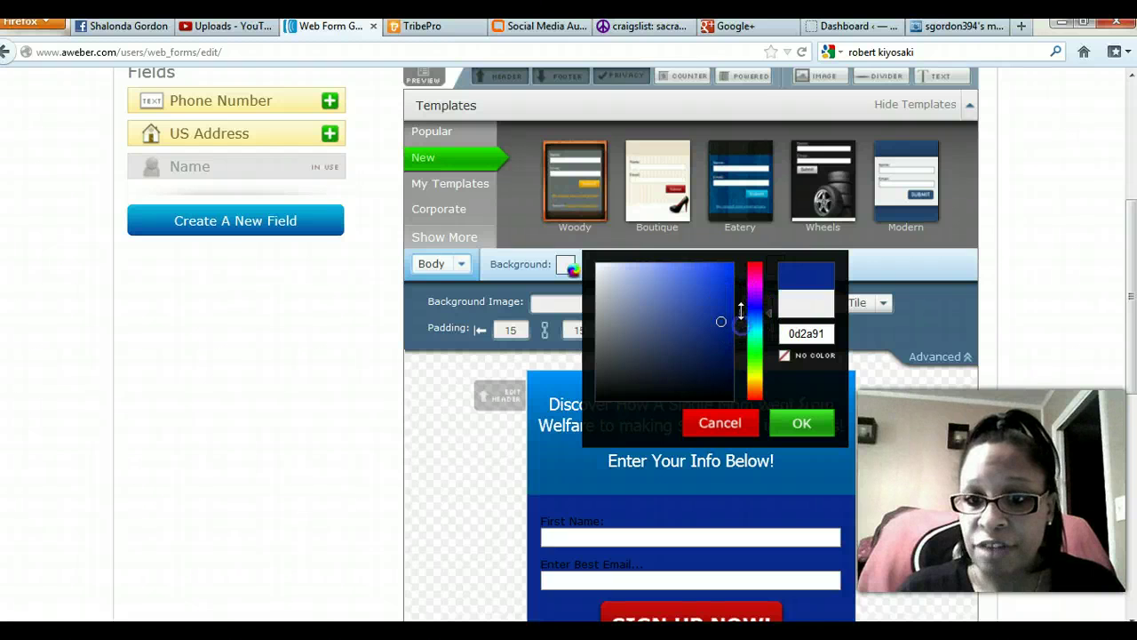
pyautogui.moveTo(740, 309); pyautogui.dragTo(742, 330)
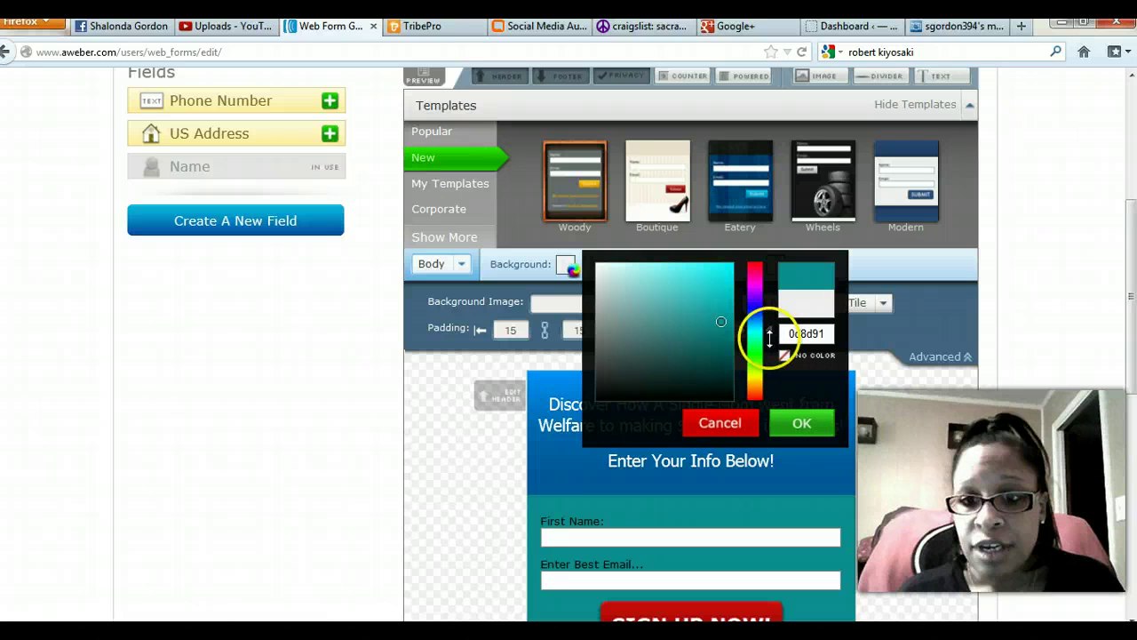
pyautogui.moveTo(770, 340); pyautogui.dragTo(756, 378)
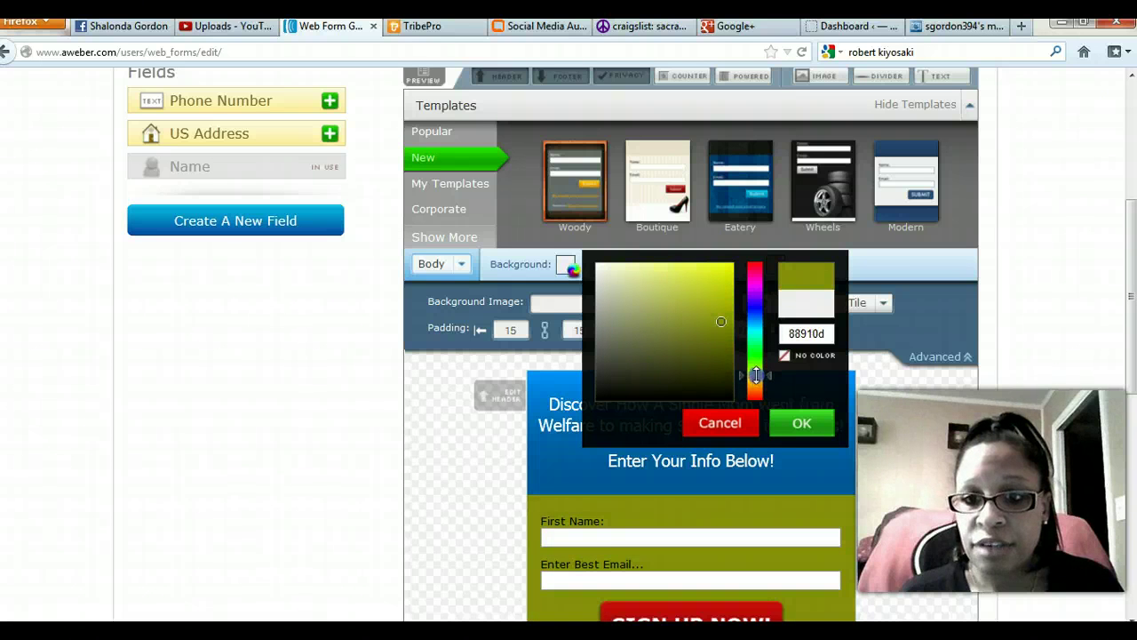
pyautogui.moveTo(720, 323); pyautogui.dragTo(658, 284)
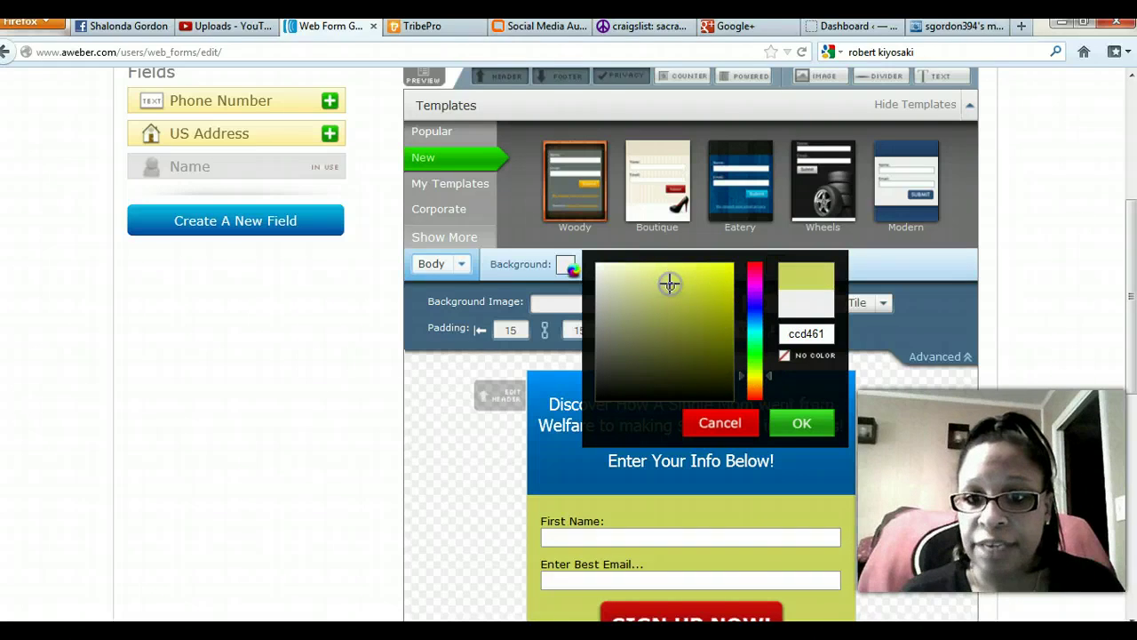
pyautogui.click(803, 424)
pyautogui.scroll(-5, 429, 498)
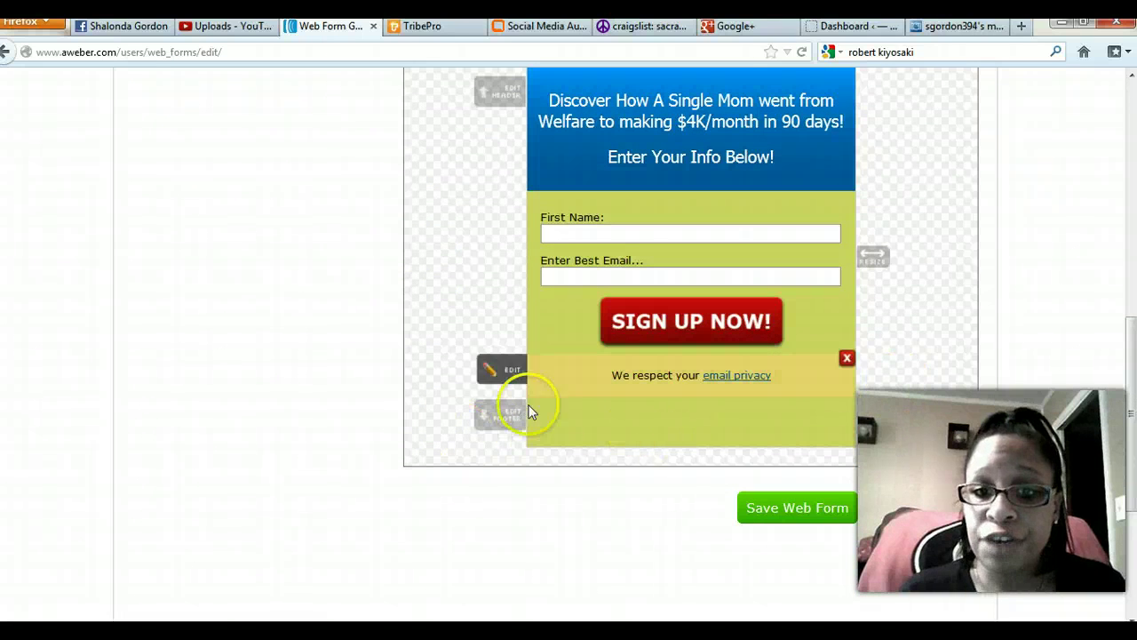
# Add '!' to the footer text so it reads 'See You On The Inside!'.
pyautogui.click(510, 425)
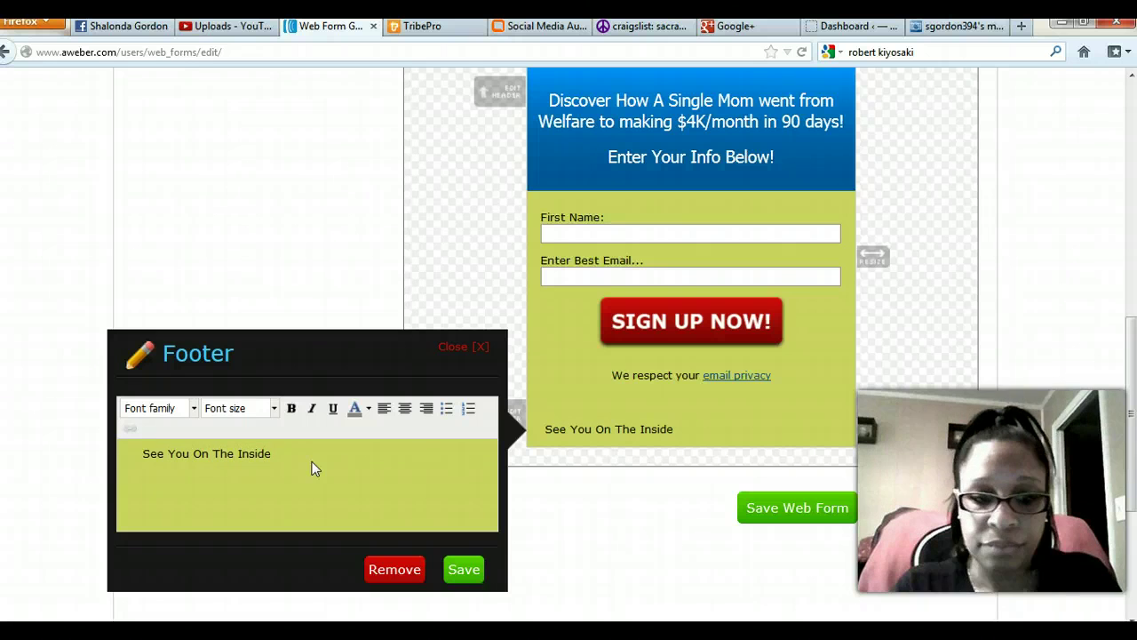
pyautogui.write('!')
pyautogui.click(139, 453)
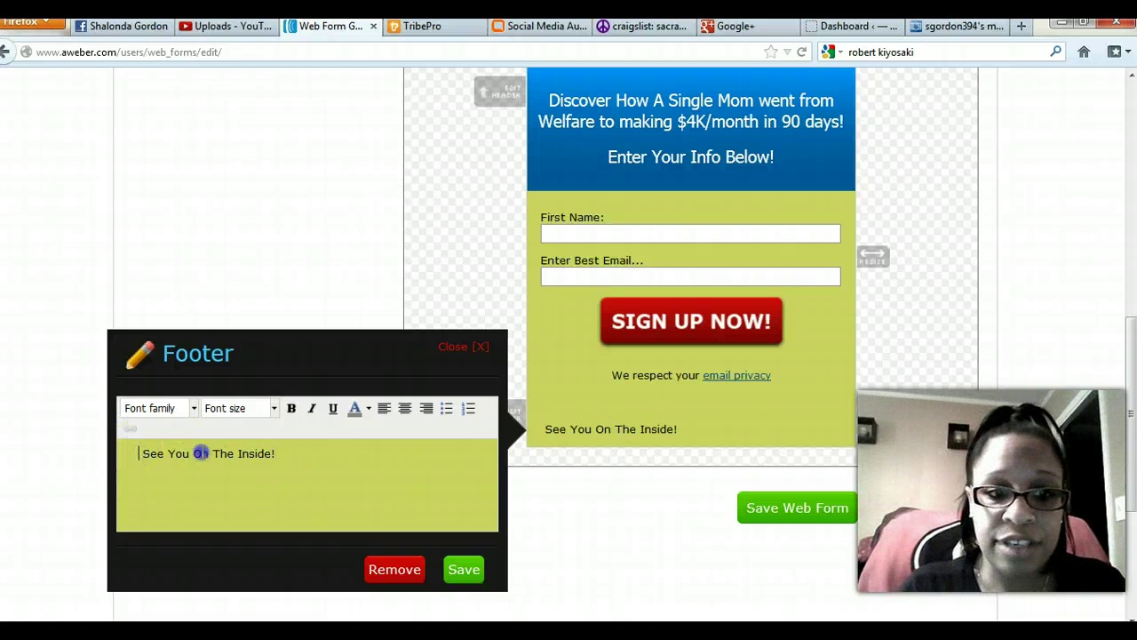
# Make the footer text centred, red, bold, 16px and italic, and save it.
pyautogui.moveTo(201, 453); pyautogui.dragTo(337, 450)
pyautogui.click(404, 408)
pyautogui.click(291, 408)
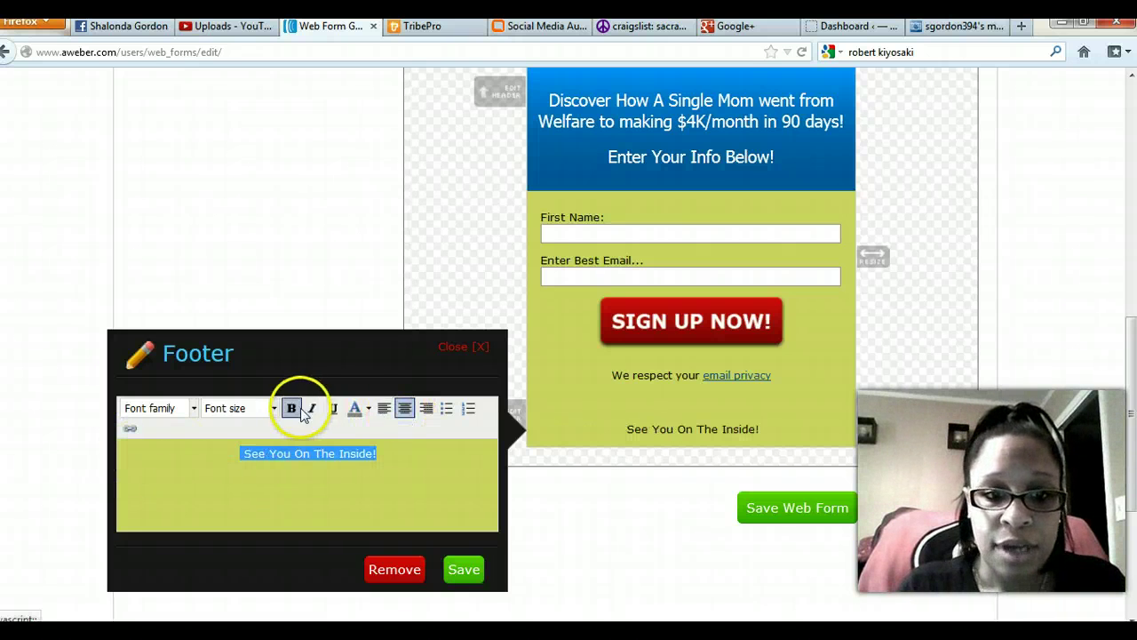
pyautogui.click(368, 408)
pyautogui.click(355, 471)
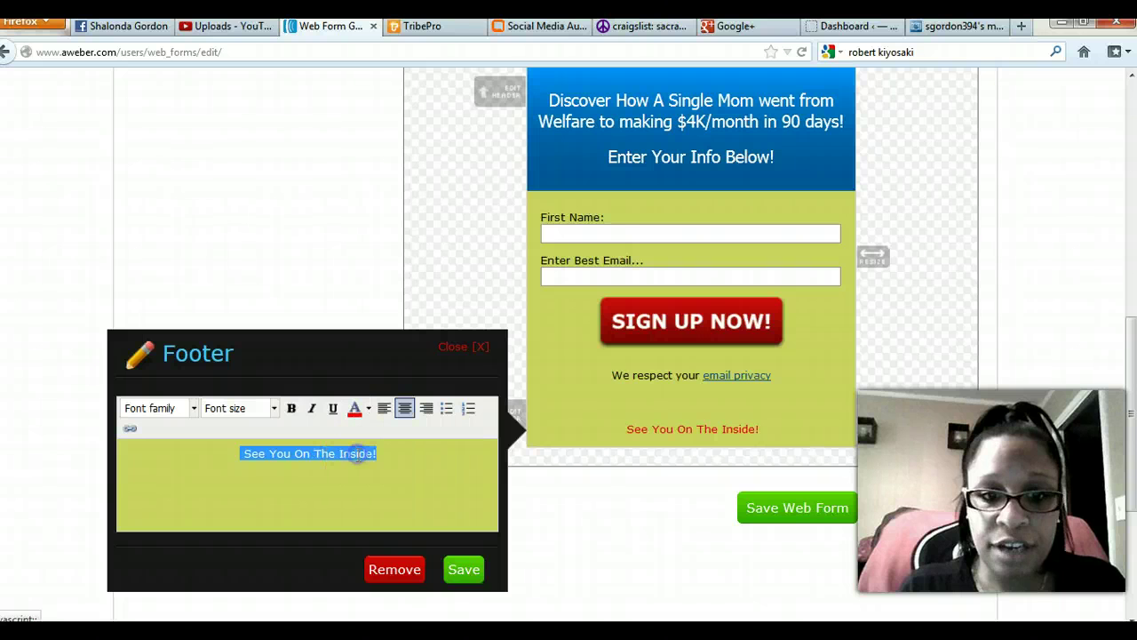
pyautogui.click(291, 408)
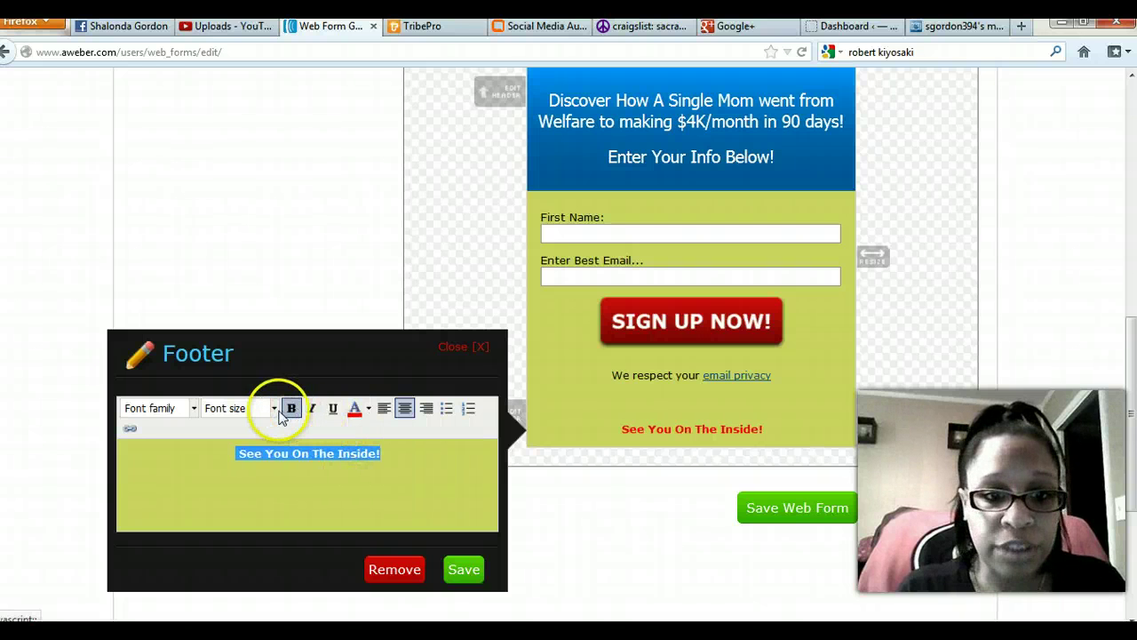
pyautogui.click(273, 408)
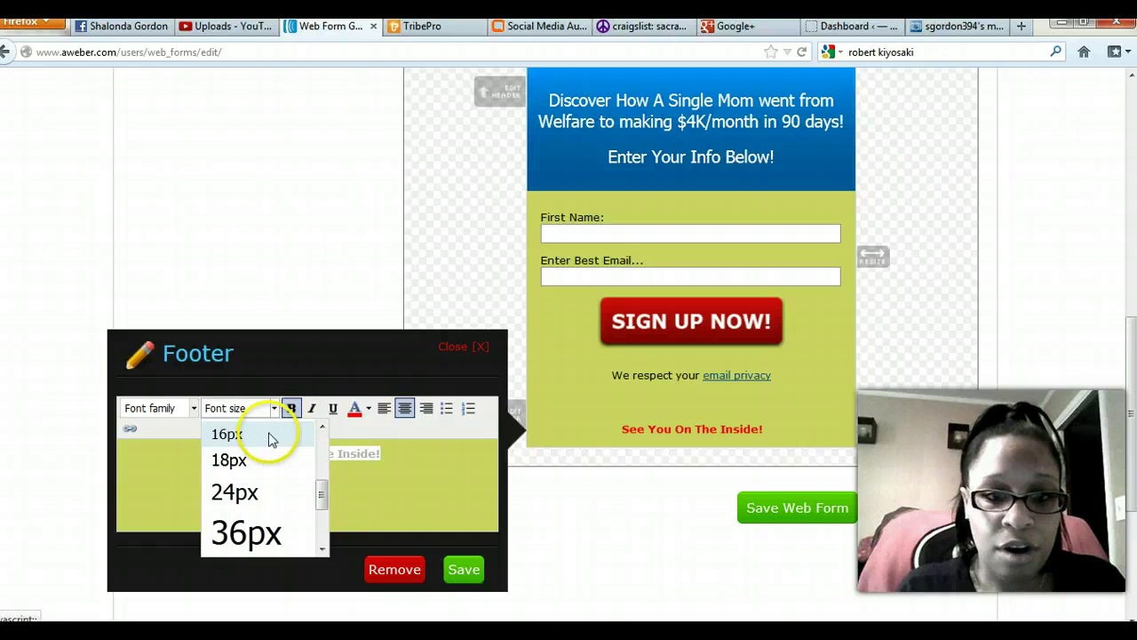
pyautogui.click(271, 437)
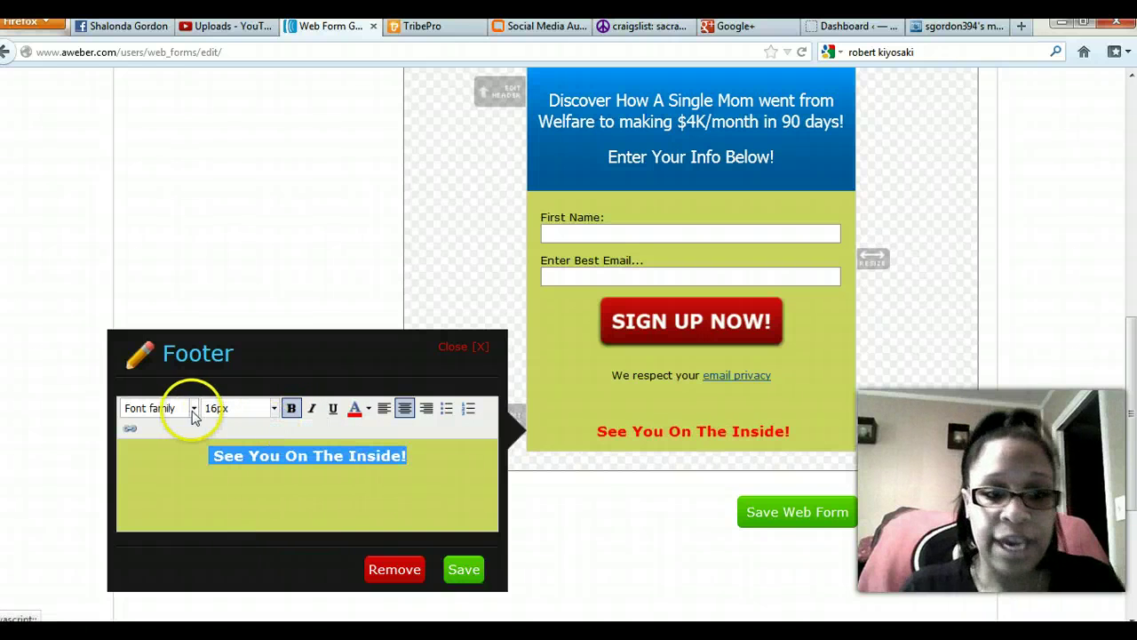
pyautogui.click(312, 408)
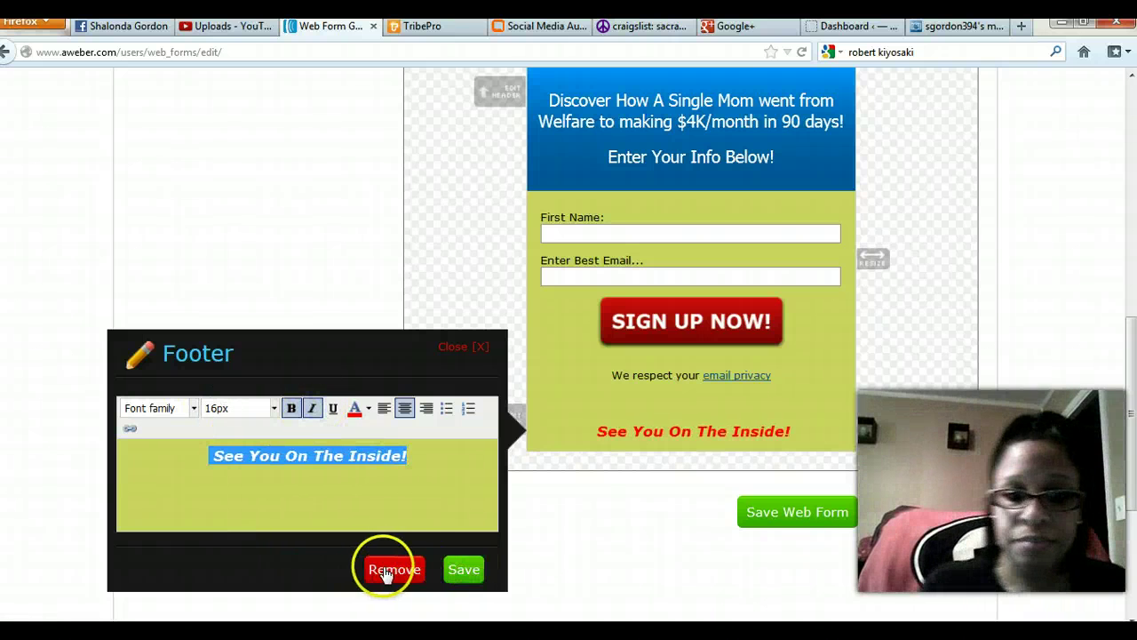
pyautogui.click(463, 566)
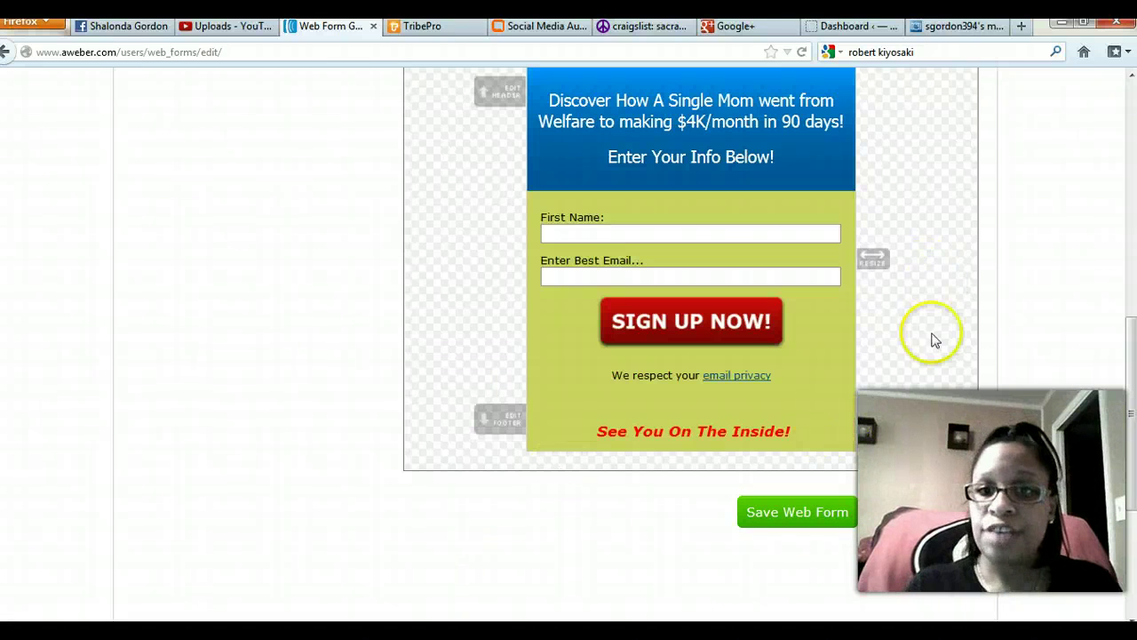
pyautogui.scroll(4, 960, 373)
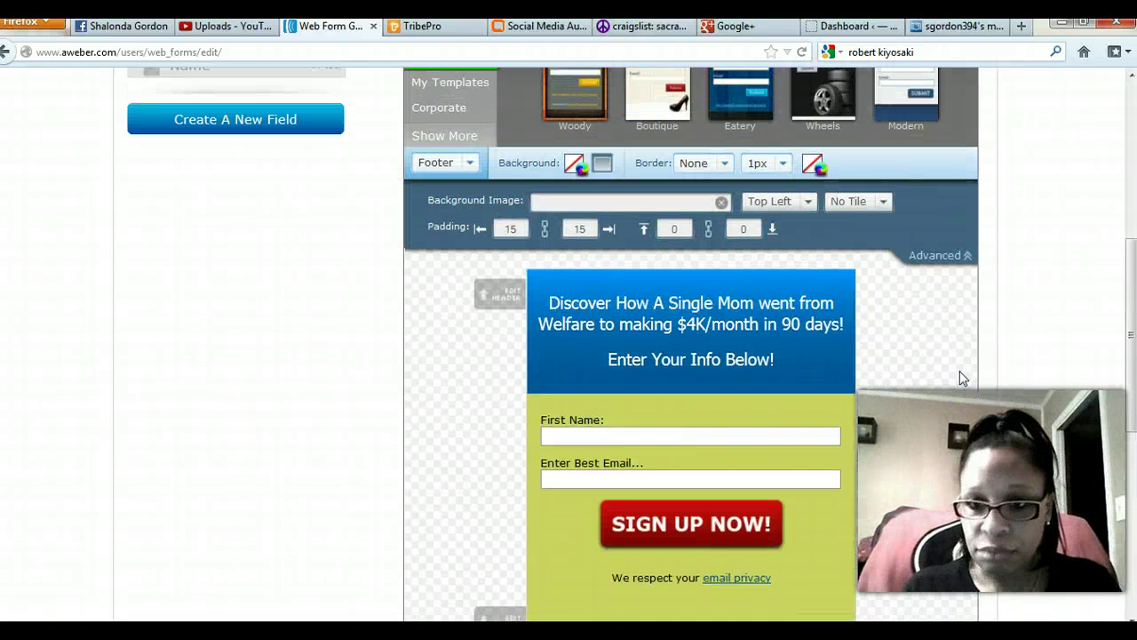
# Switch styling from Footer to the form Body and set its border to Dashed.
pyautogui.scroll(-2, 957, 388)
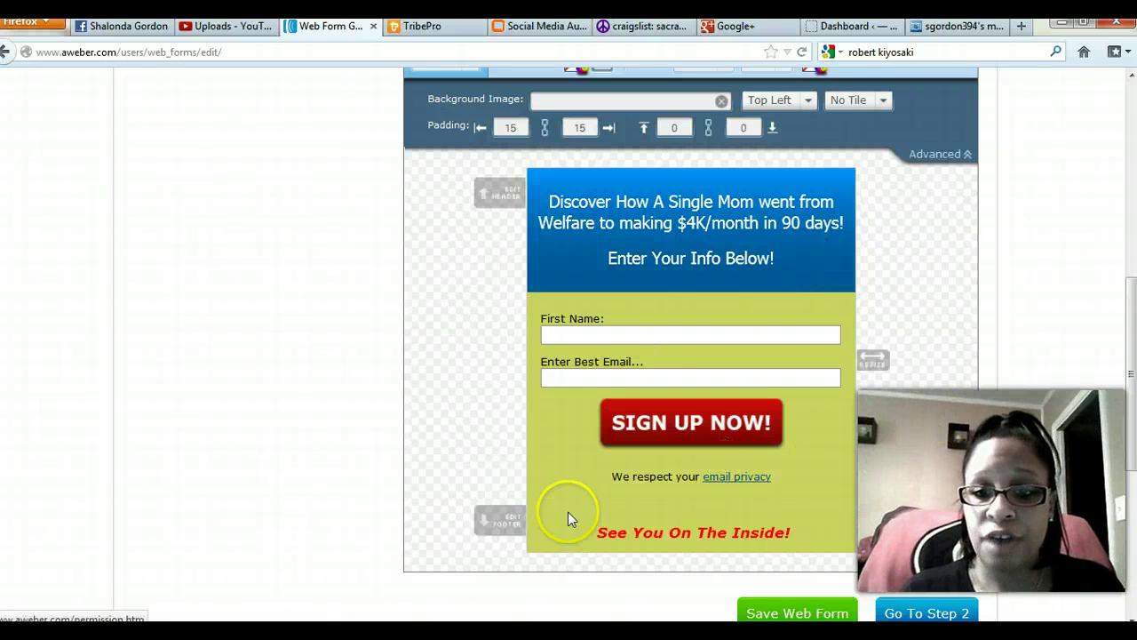
pyautogui.scroll(4, 422, 356)
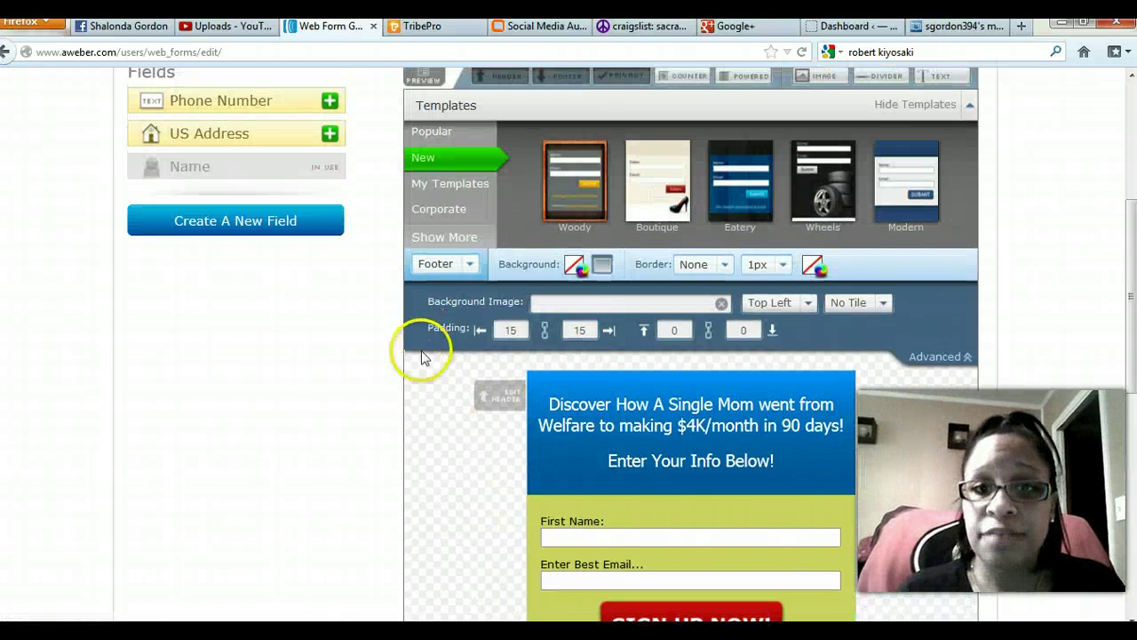
pyautogui.click(473, 266)
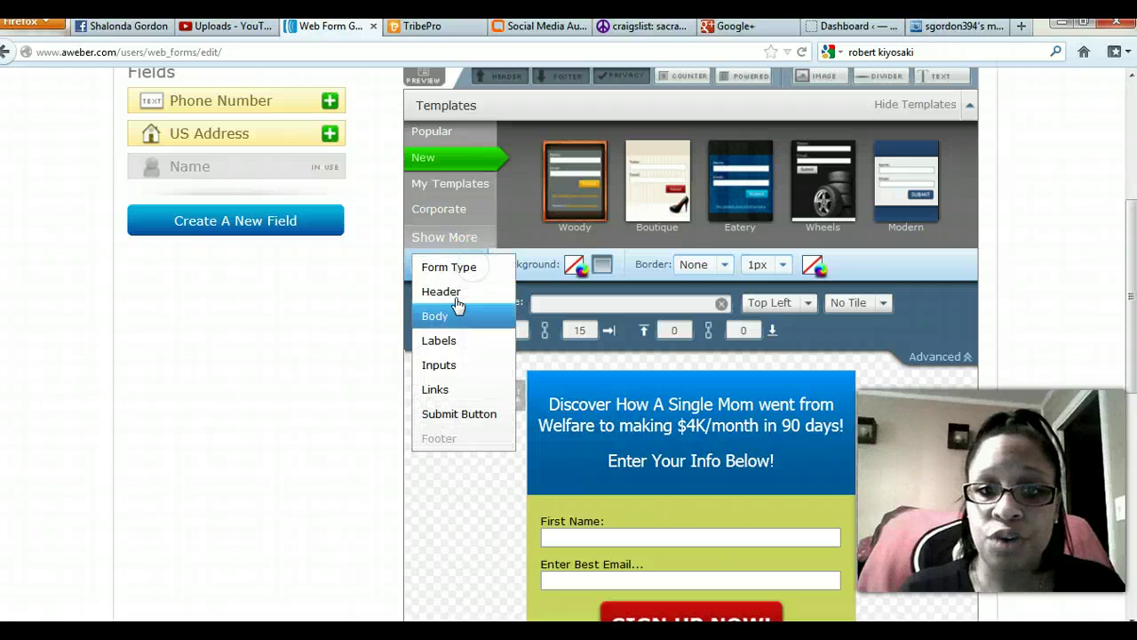
pyautogui.click(450, 315)
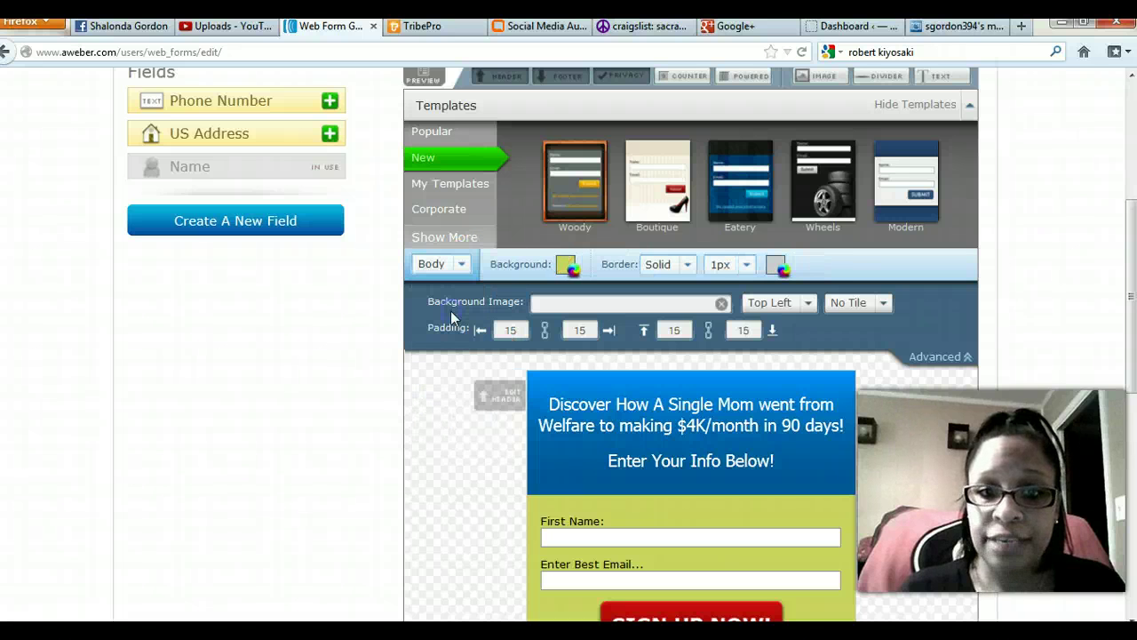
pyautogui.click(685, 267)
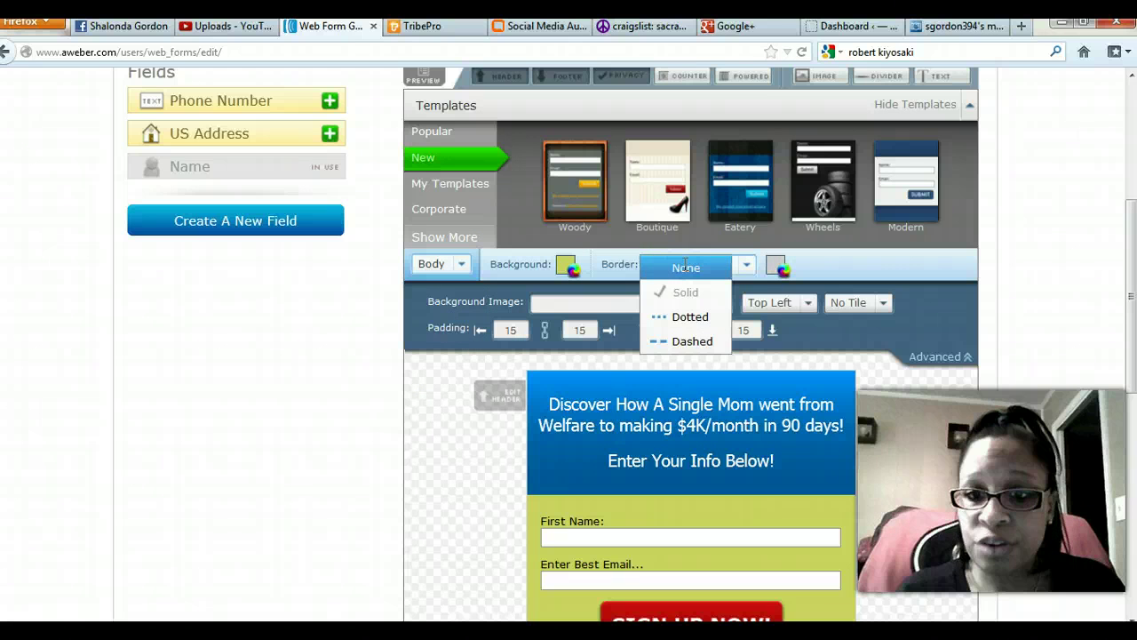
pyautogui.click(690, 341)
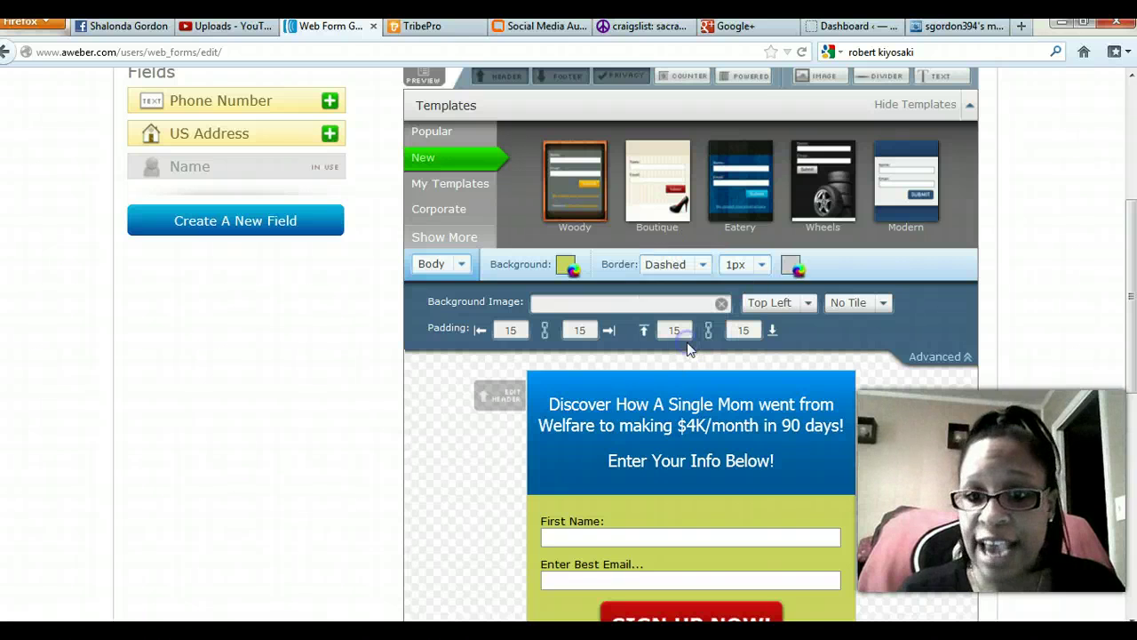
# Make the dashed body border bright red and 4px thick.
pyautogui.click(793, 266)
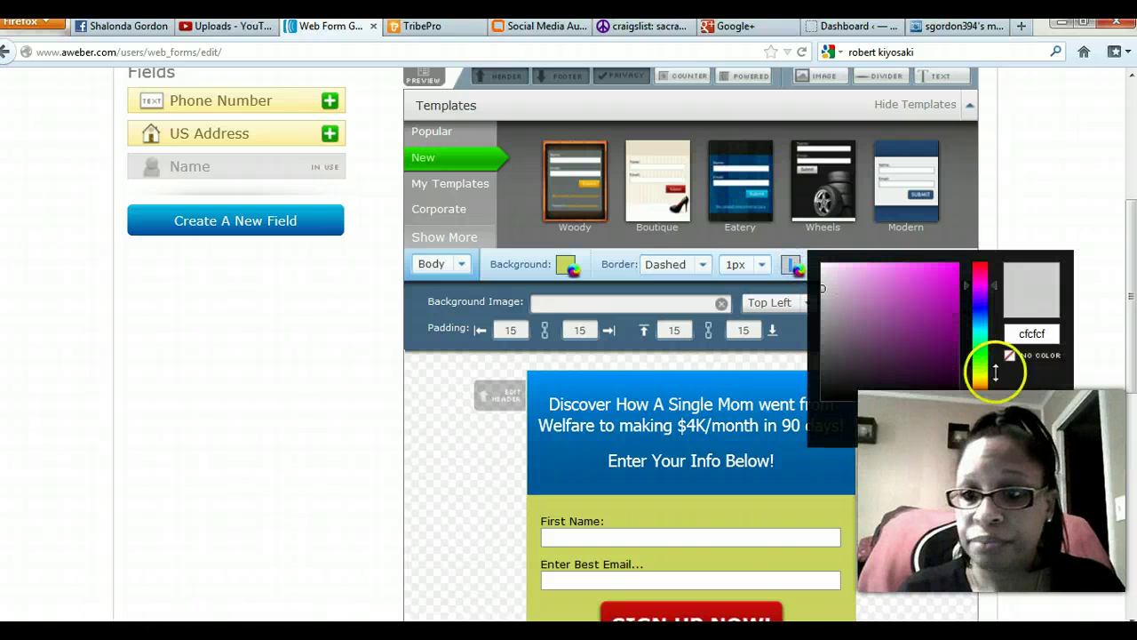
pyautogui.moveTo(997, 279); pyautogui.dragTo(996, 259)
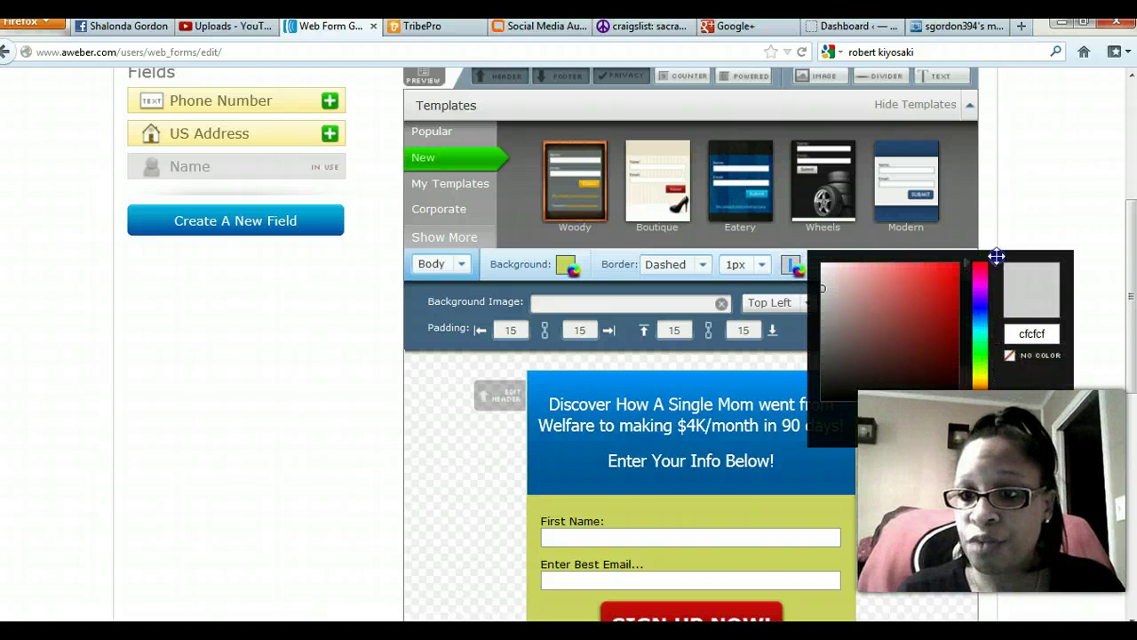
pyautogui.click(953, 279)
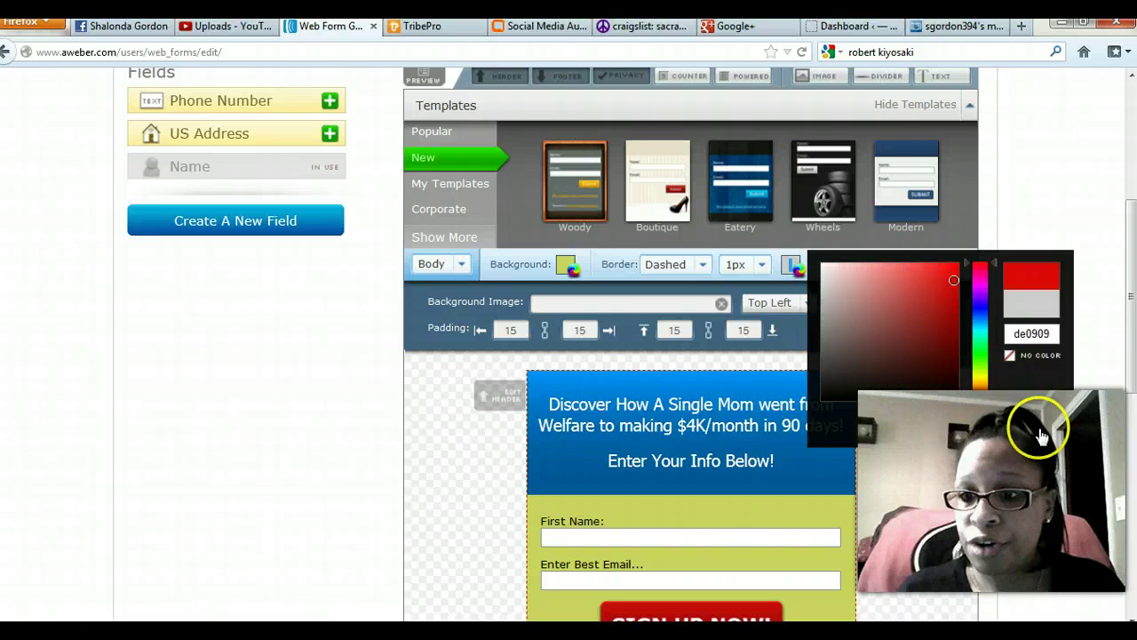
pyautogui.click(977, 470)
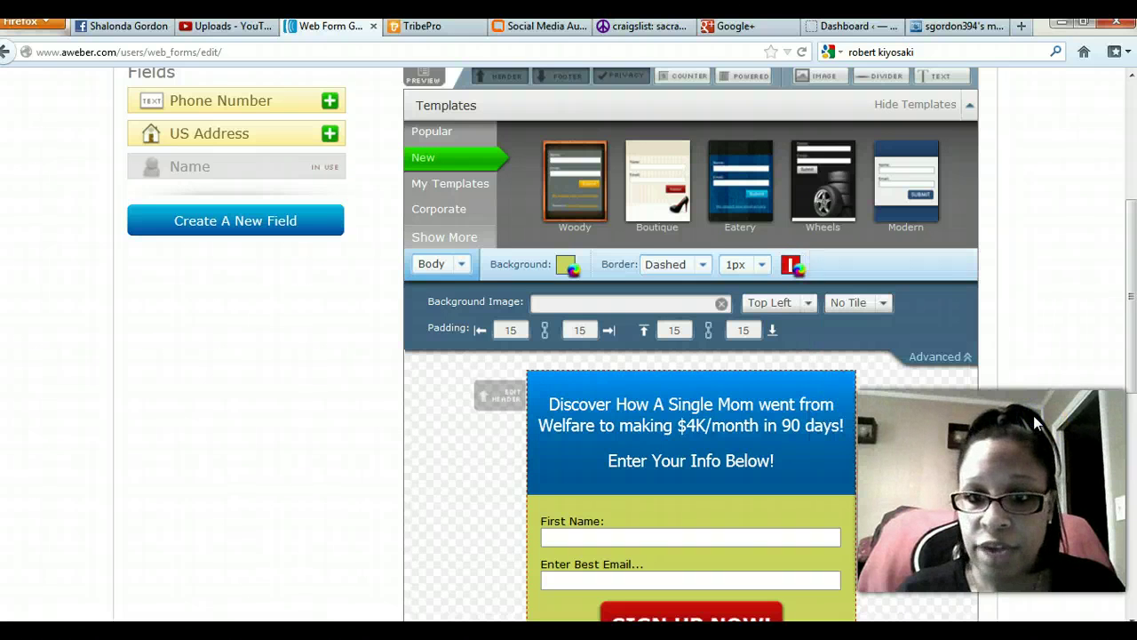
pyautogui.click(755, 264)
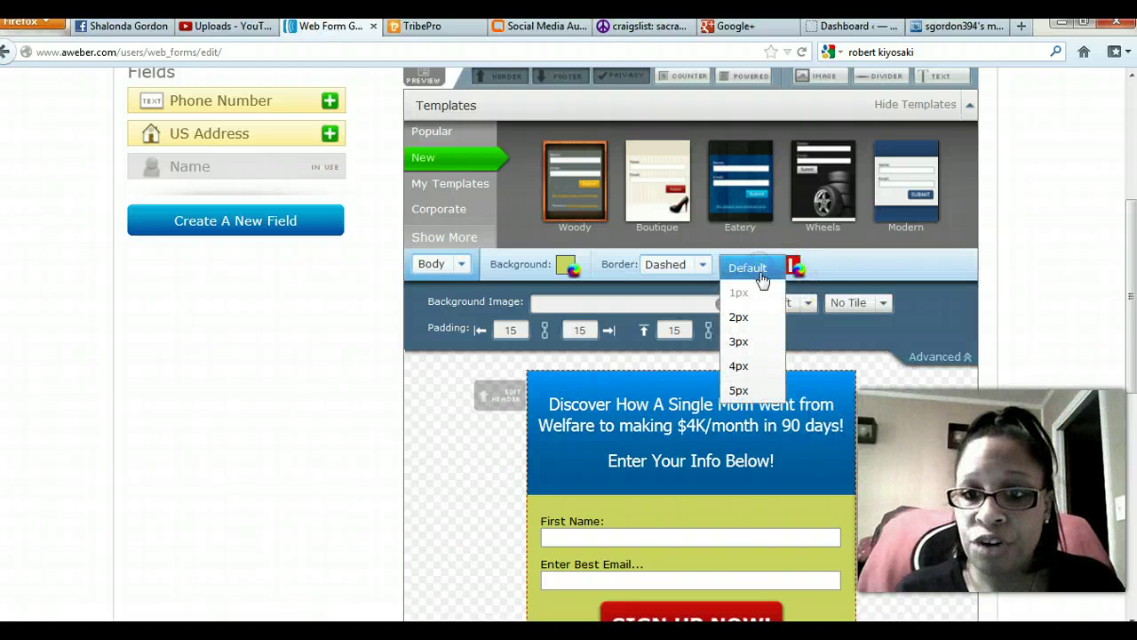
pyautogui.click(743, 366)
pyautogui.scroll(-4, 941, 413)
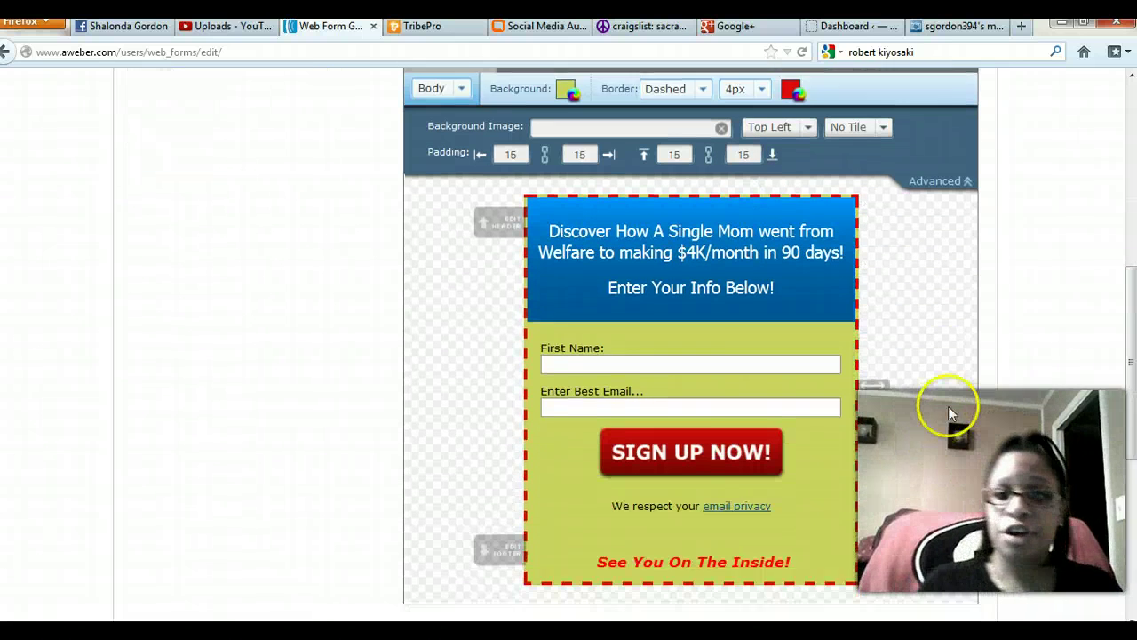
pyautogui.scroll(1, 953, 407)
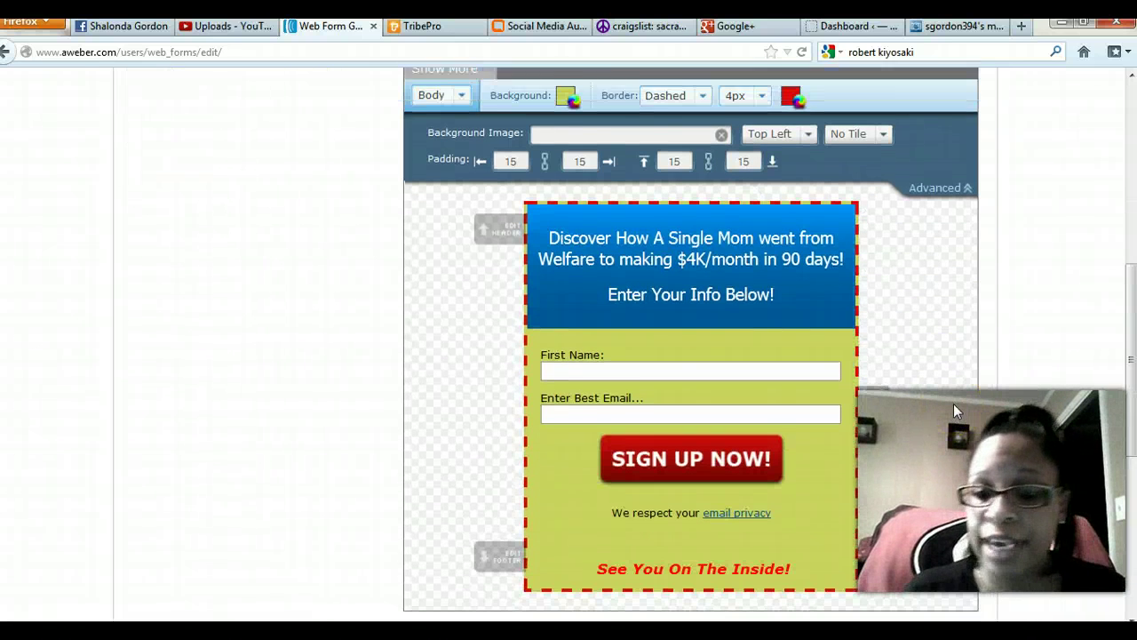
pyautogui.scroll(-1, 953, 407)
pyautogui.scroll(-3, 953, 410)
pyautogui.scroll(3, 467, 367)
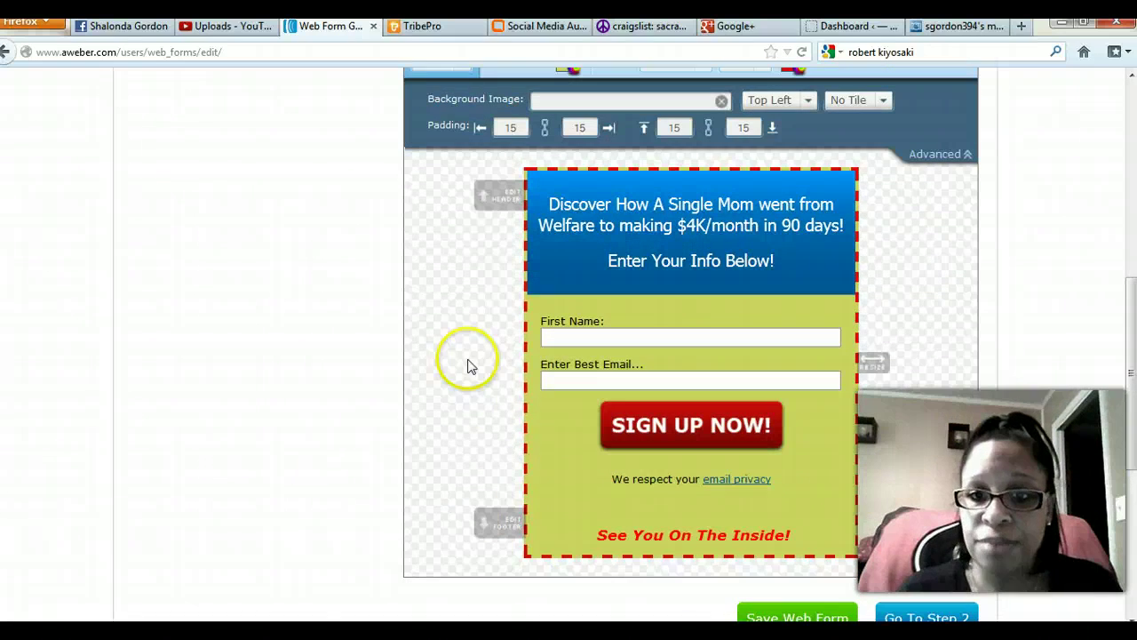
pyautogui.scroll(-2, 860, 597)
# Save the web form design and continue to Step 2 Settings.
pyautogui.click(806, 526)
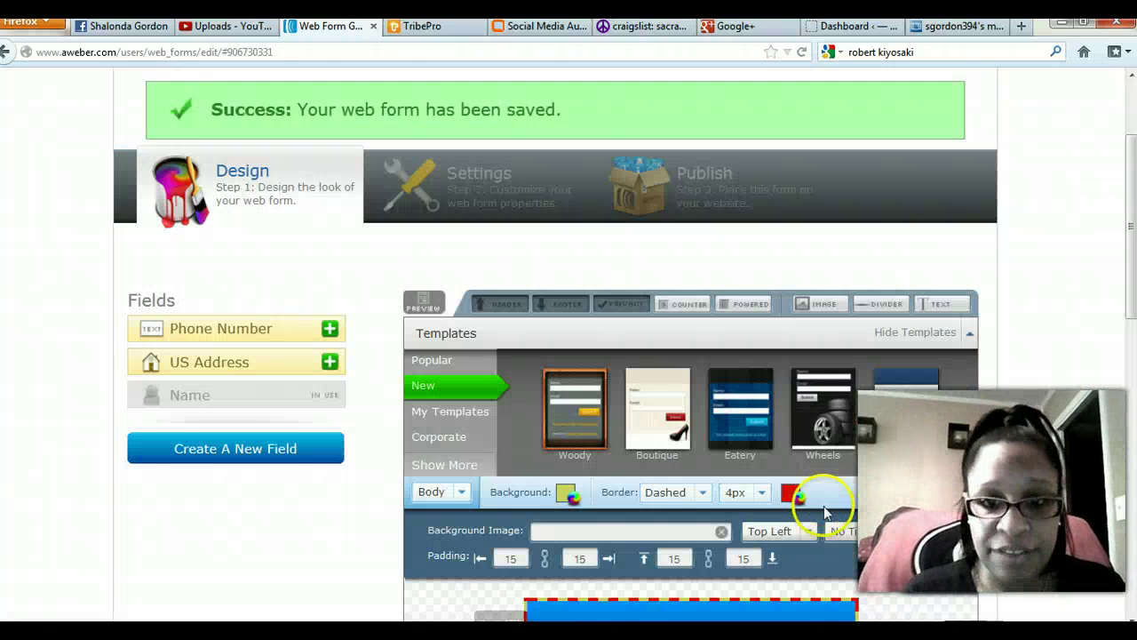
pyautogui.scroll(-8, 396, 535)
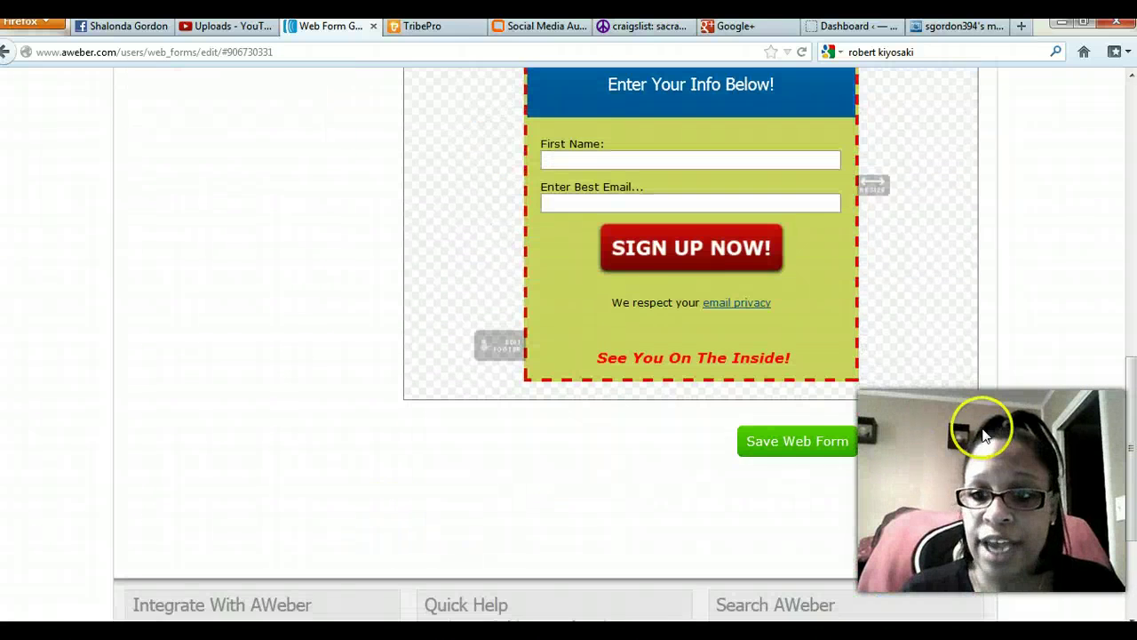
pyautogui.scroll(-1, 957, 442)
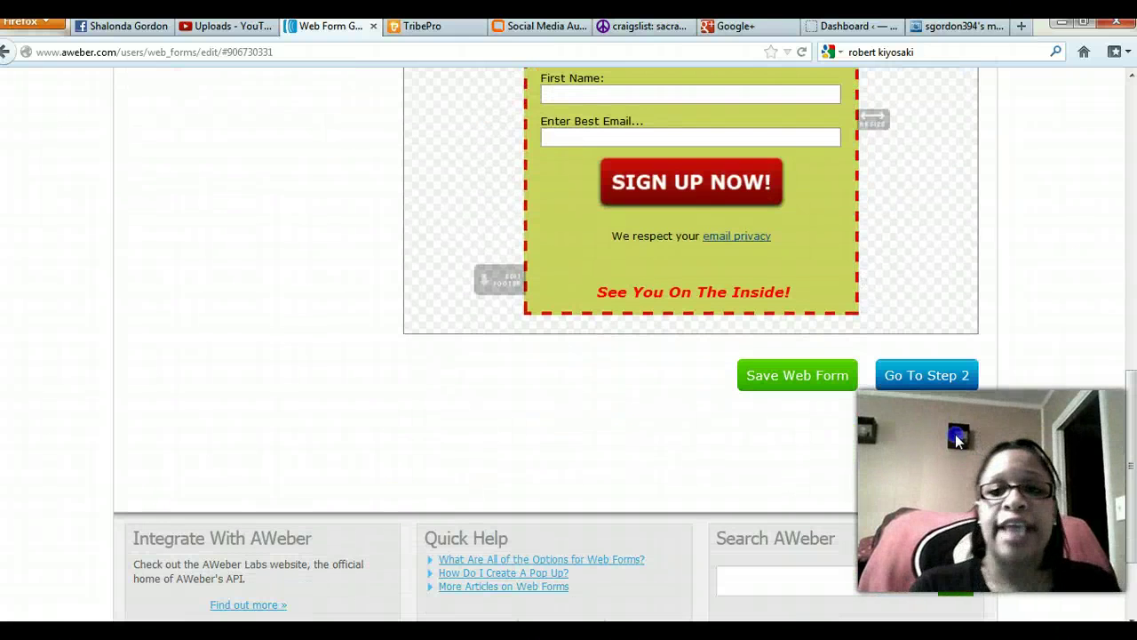
pyautogui.click(915, 378)
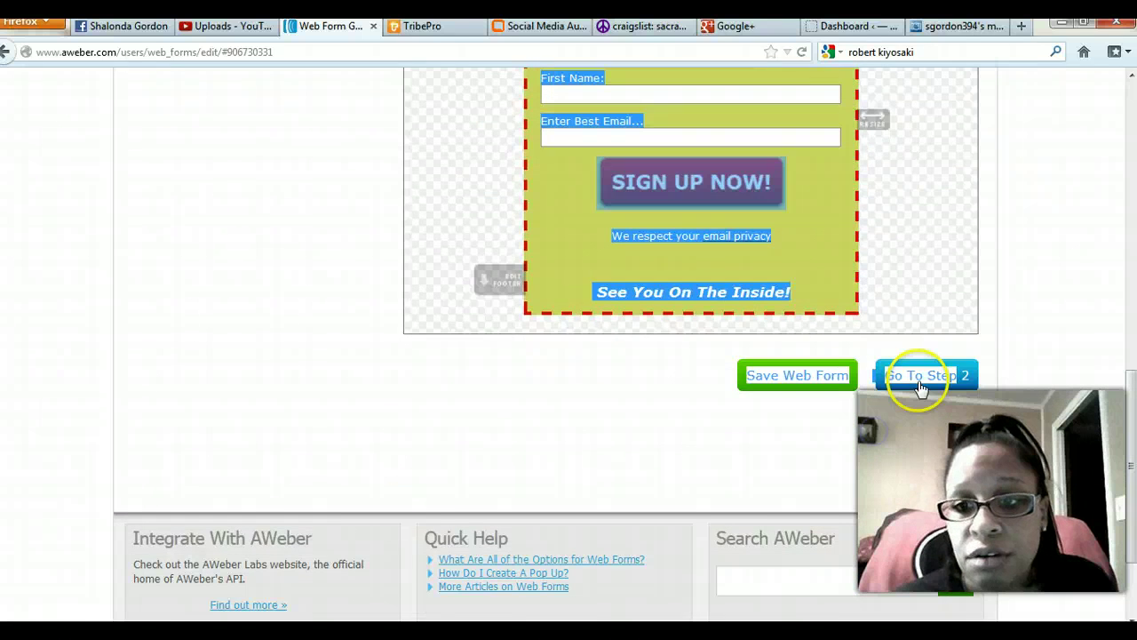
pyautogui.scroll(-2, 178, 346)
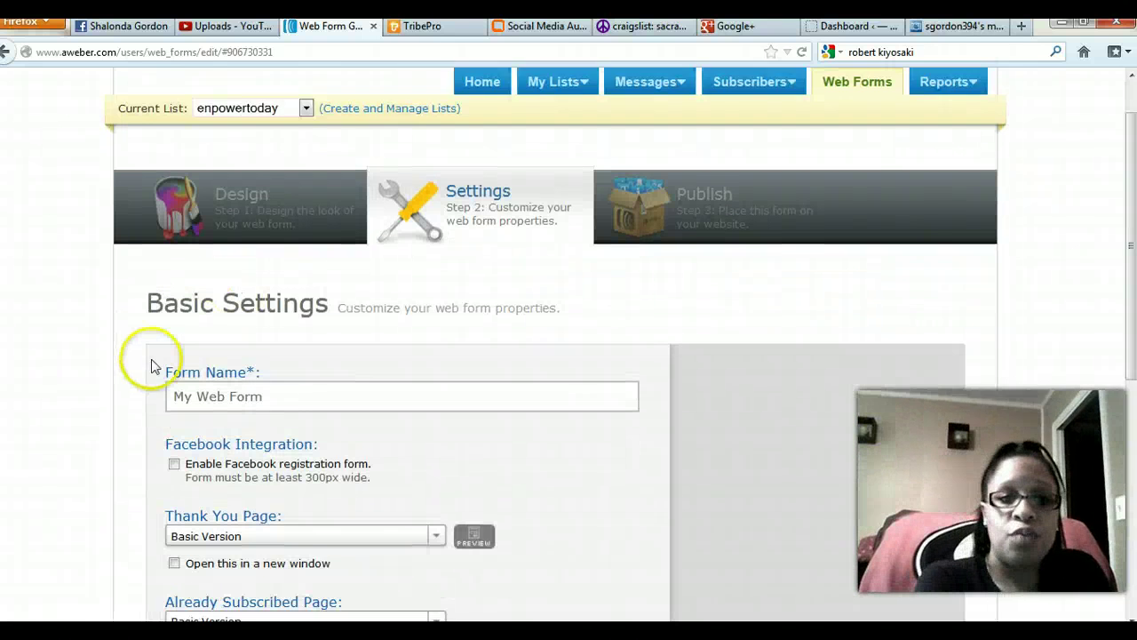
# Rename the form from 'My Web Form' to 'Demo'.
pyautogui.click(284, 342)
pyautogui.moveTo(277, 356); pyautogui.dragTo(109, 345)
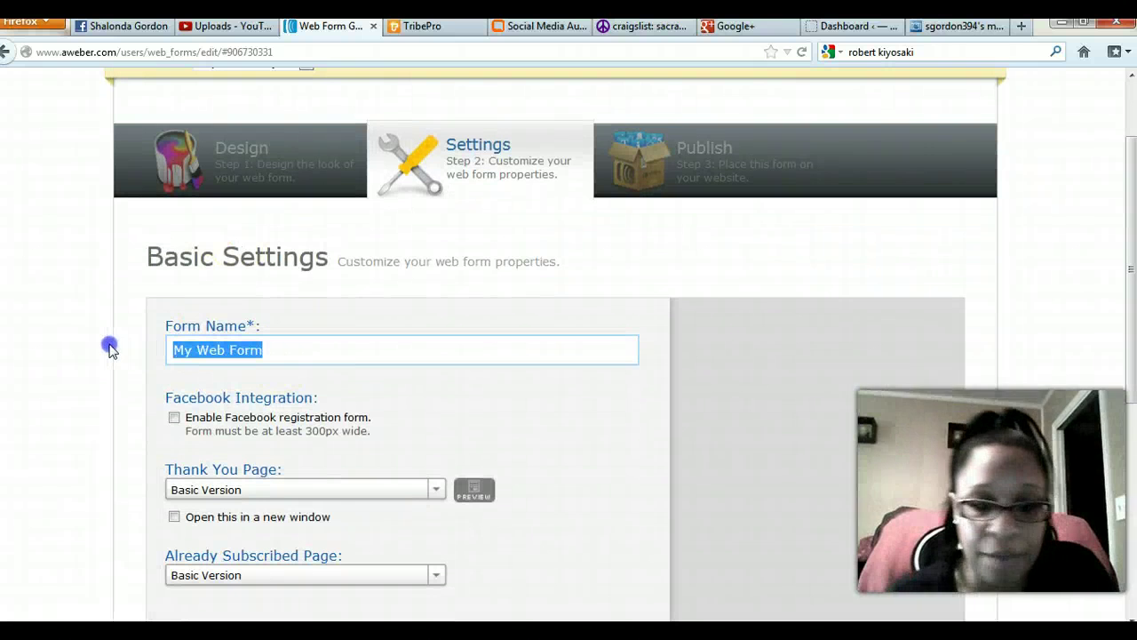
pyautogui.write('Demo')
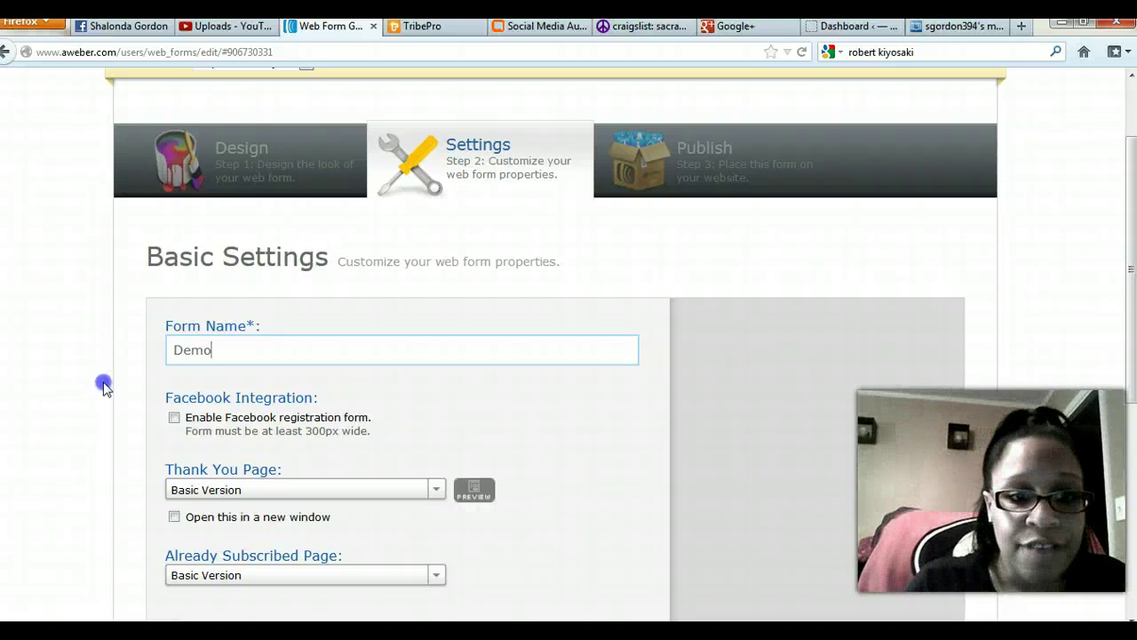
pyautogui.scroll(-2, 146, 365)
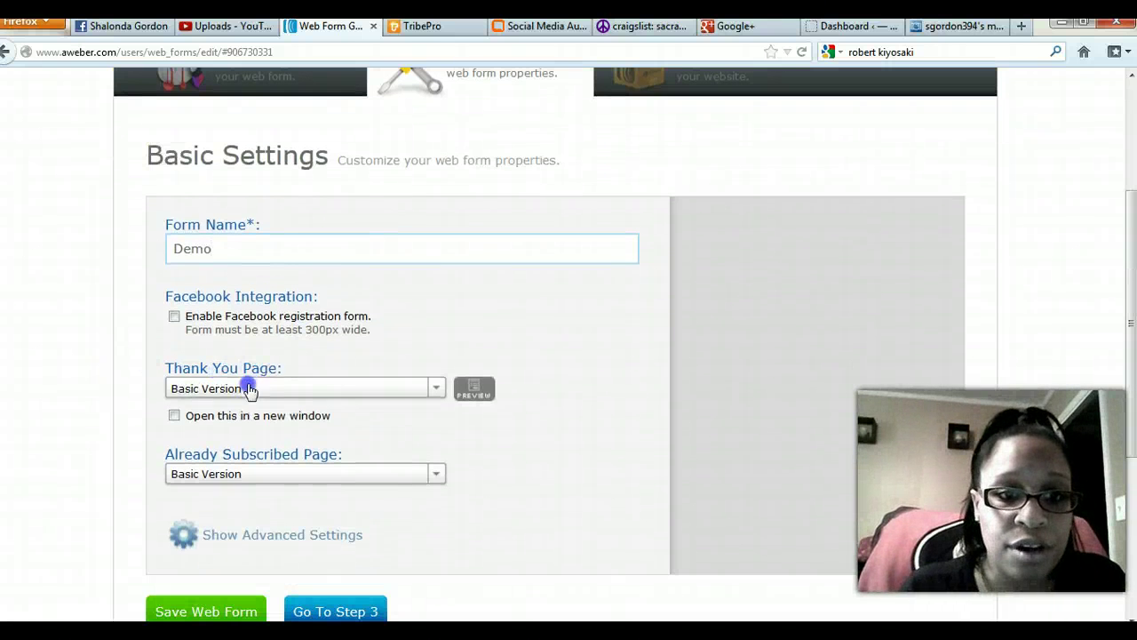
# Set Thank You and Already Subscribed pages to Custom Page with the website URL.
pyautogui.click(436, 389)
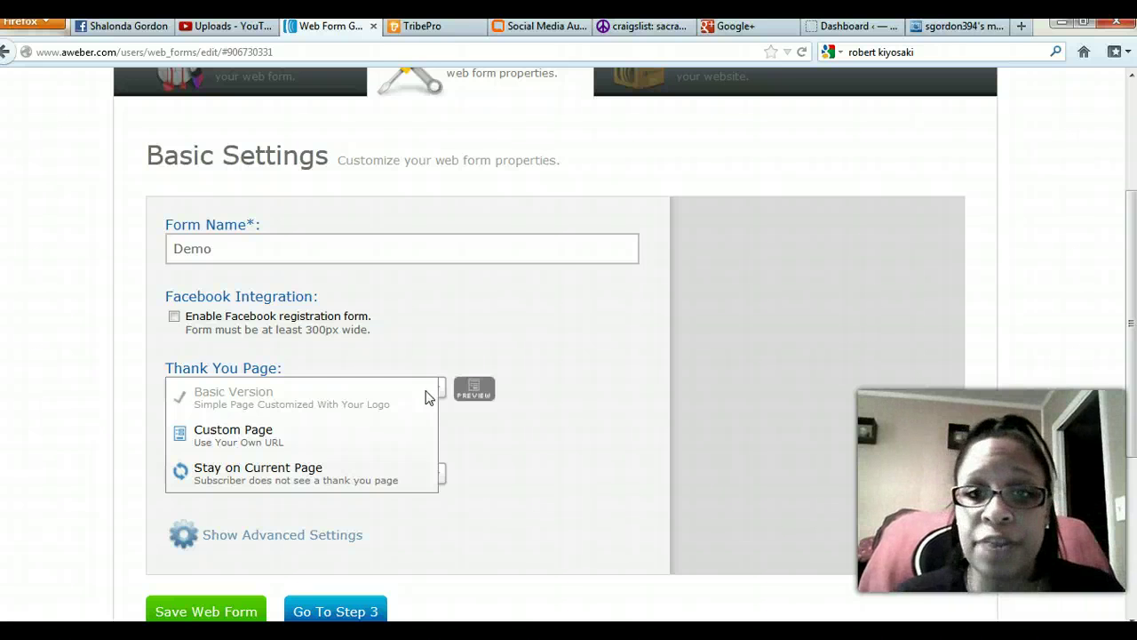
pyautogui.click(289, 432)
pyautogui.click(286, 423)
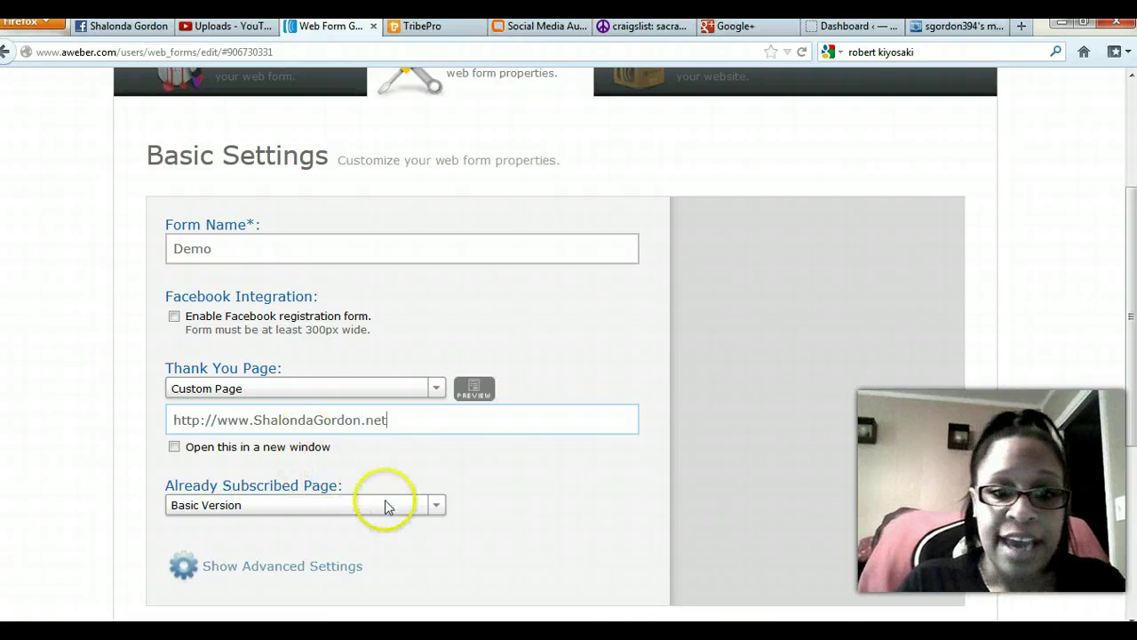
pyautogui.click(435, 505)
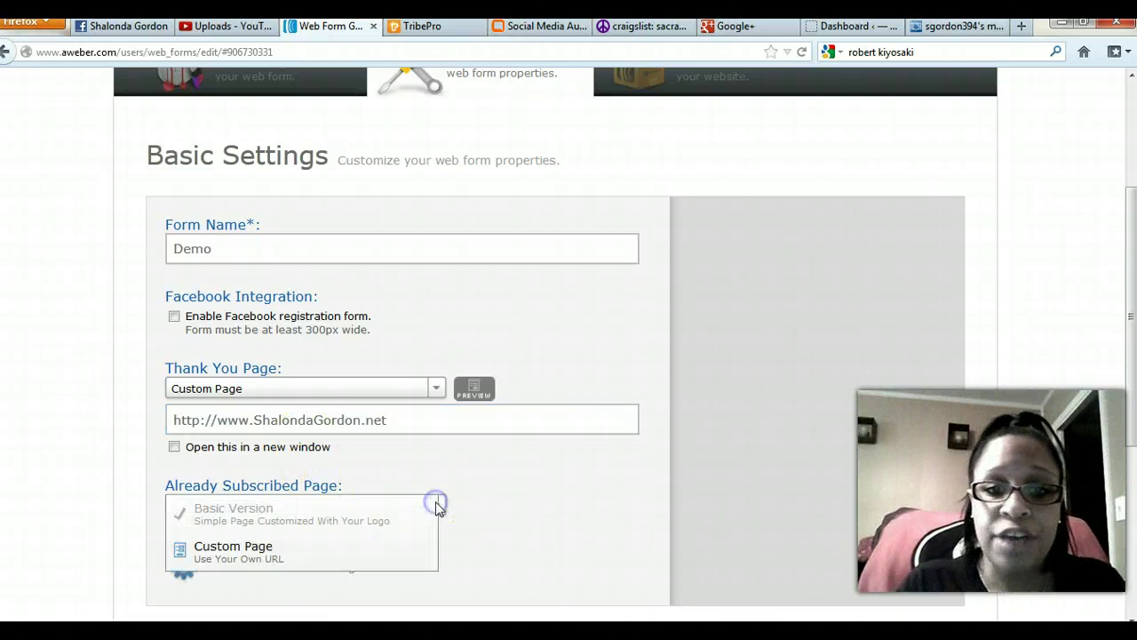
pyautogui.click(282, 558)
pyautogui.click(255, 539)
pyautogui.write('http://www.ShalondaGordon.net')
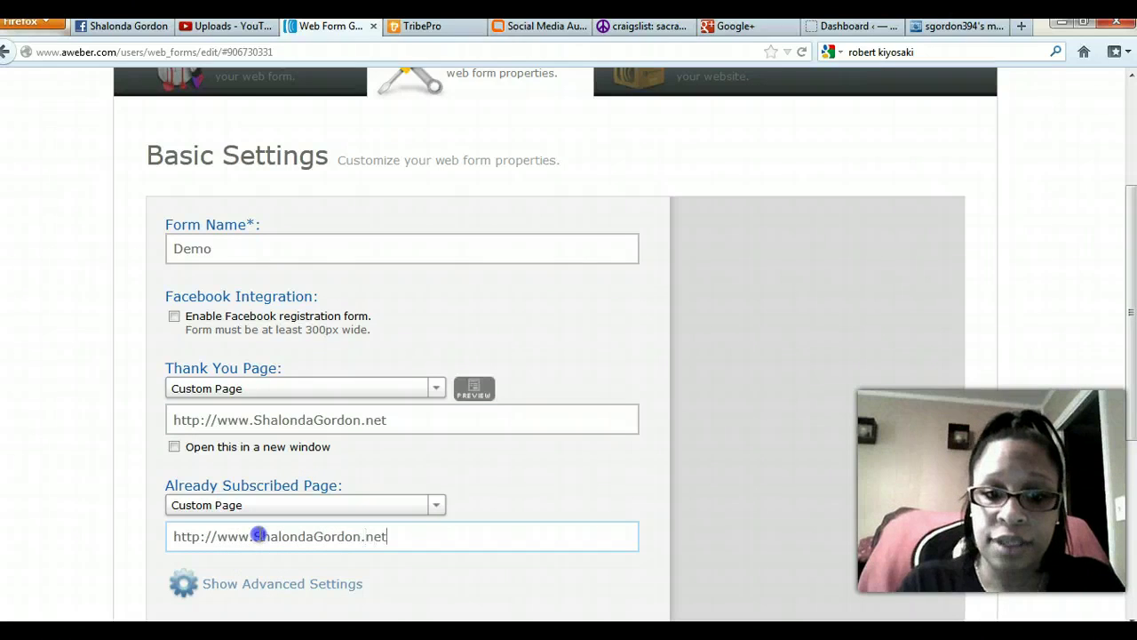
pyautogui.moveTo(387, 535); pyautogui.dragTo(459, 456)
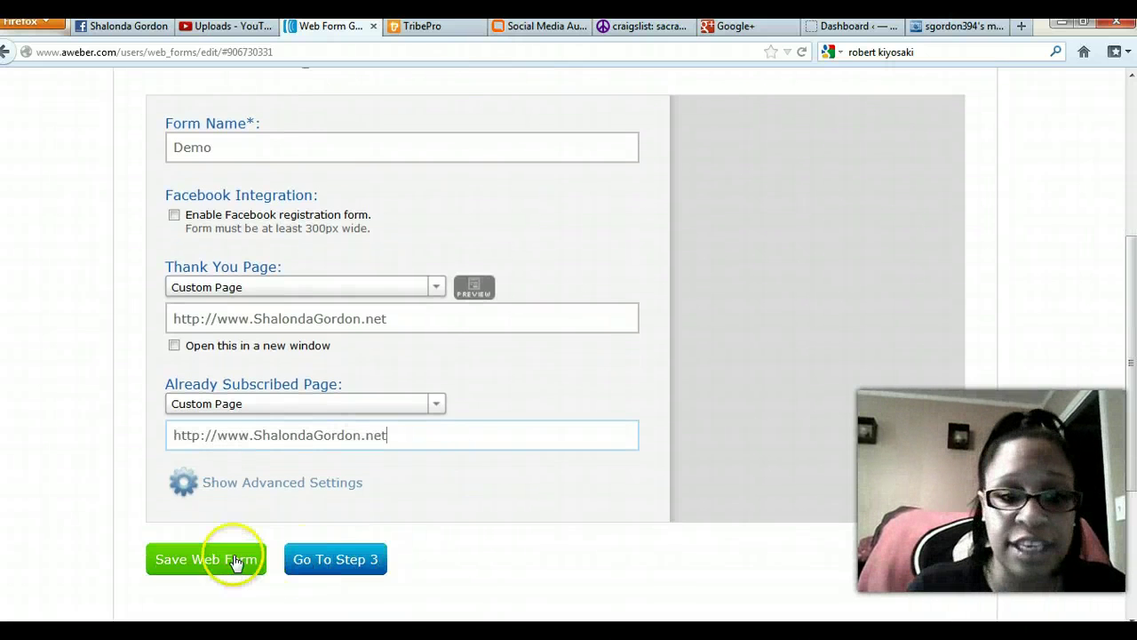
# Save the form settings and continue to the Step 3 publish page.
pyautogui.click(187, 562)
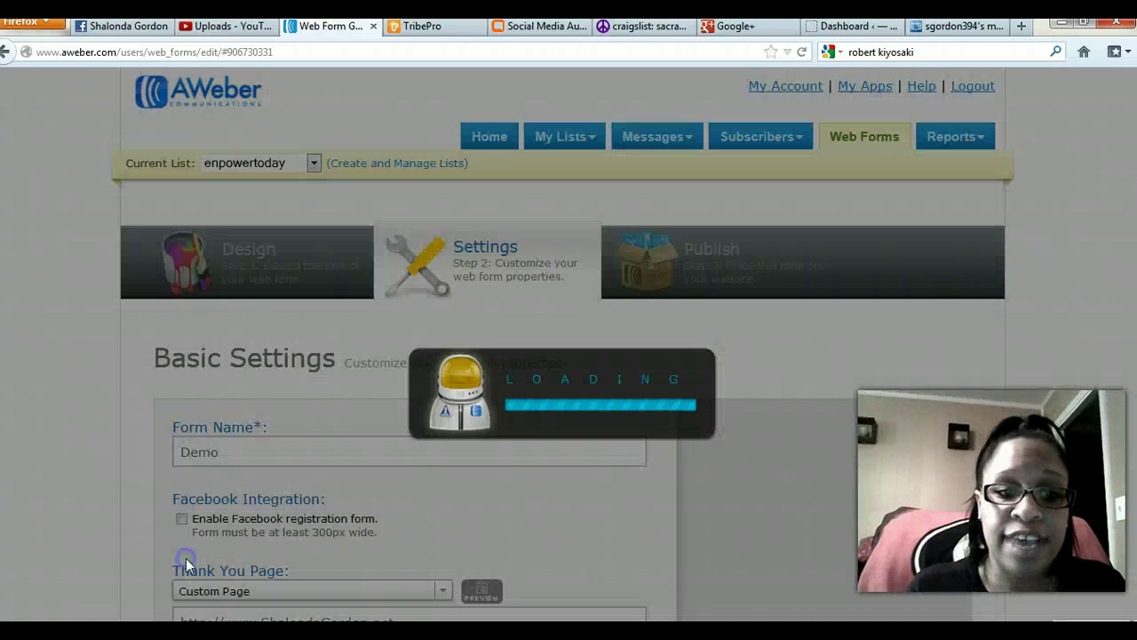
pyautogui.scroll(-5, 83, 514)
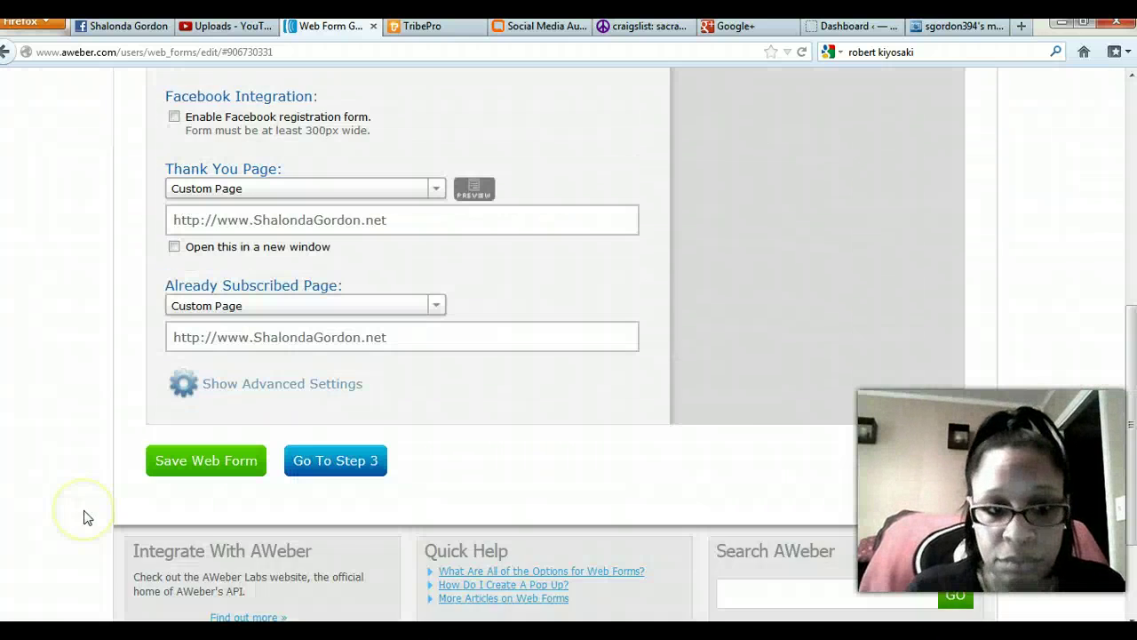
pyautogui.click(377, 384)
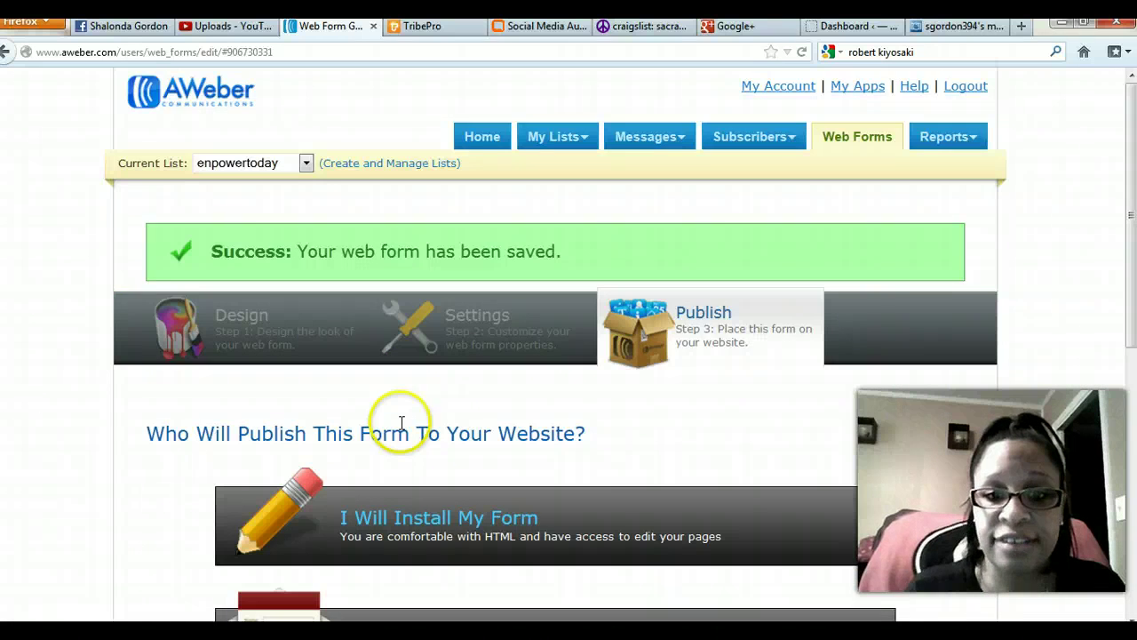
pyautogui.scroll(-5, 169, 451)
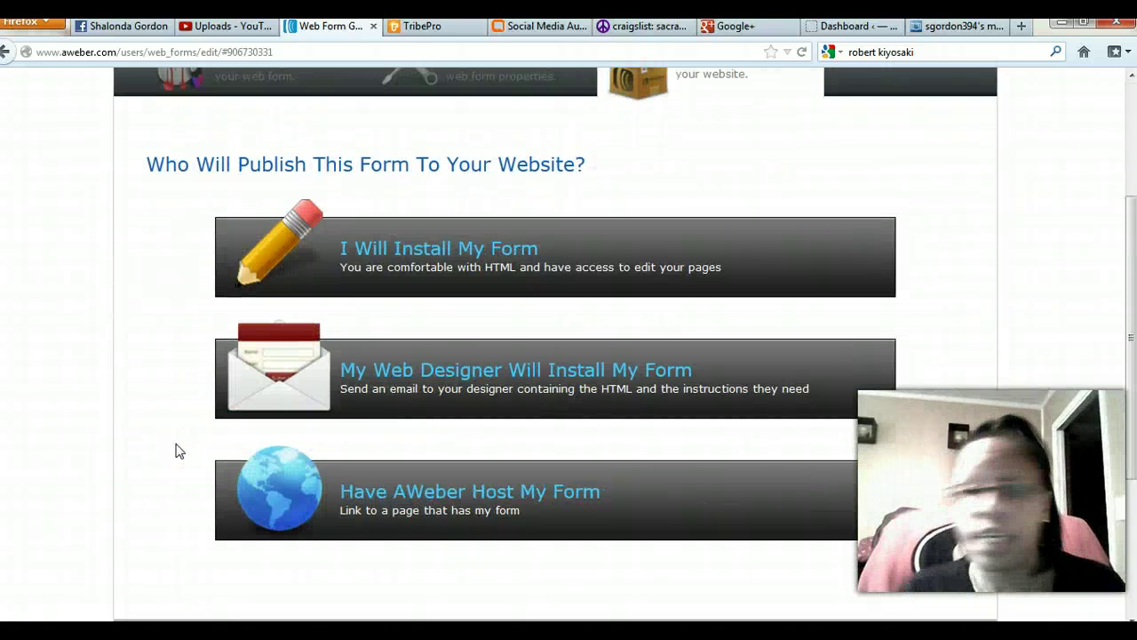
pyautogui.scroll(2, 176, 449)
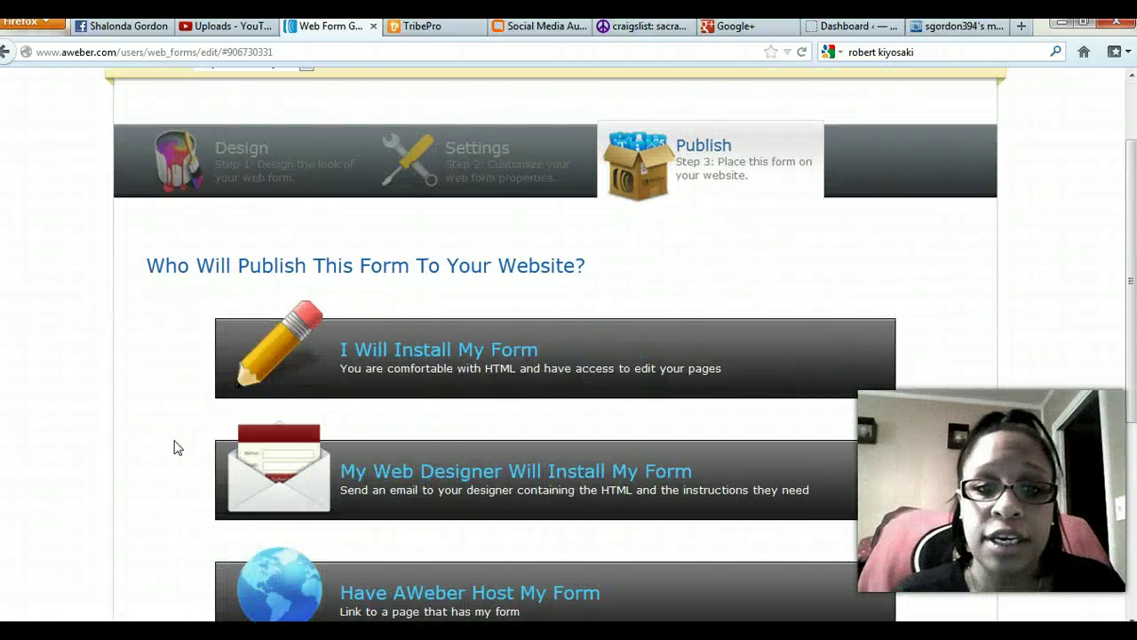
pyautogui.scroll(-4, 176, 447)
pyautogui.scroll(2, 177, 445)
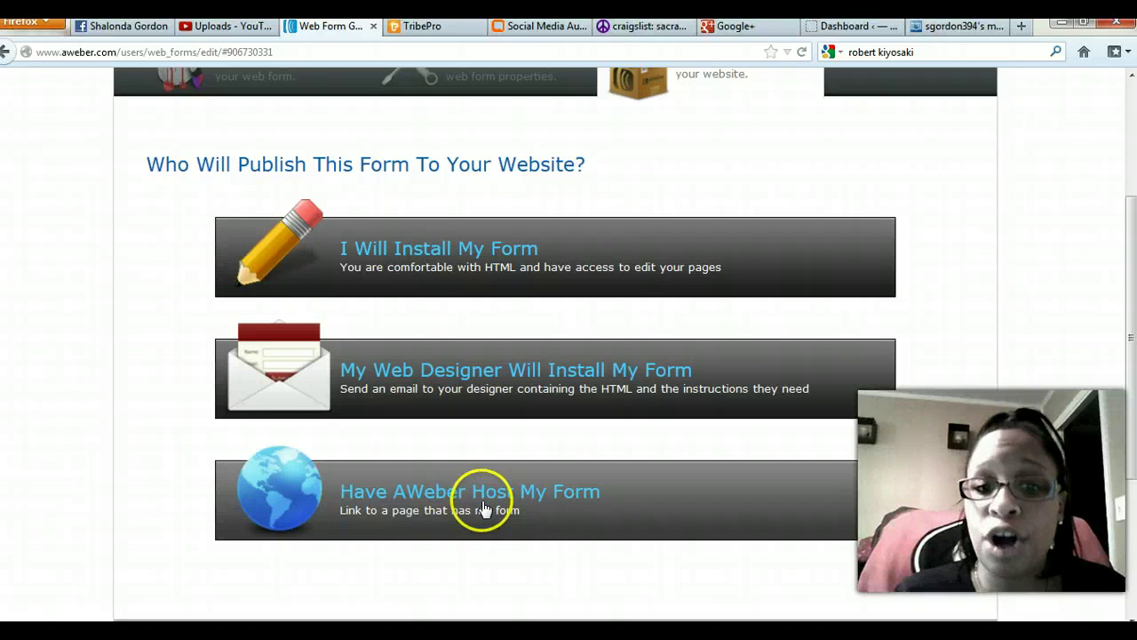
# Choose 'Have AWeber Host My Form' and copy the forms.aweber.com form link.
pyautogui.click(484, 509)
pyautogui.scroll(-2, 121, 507)
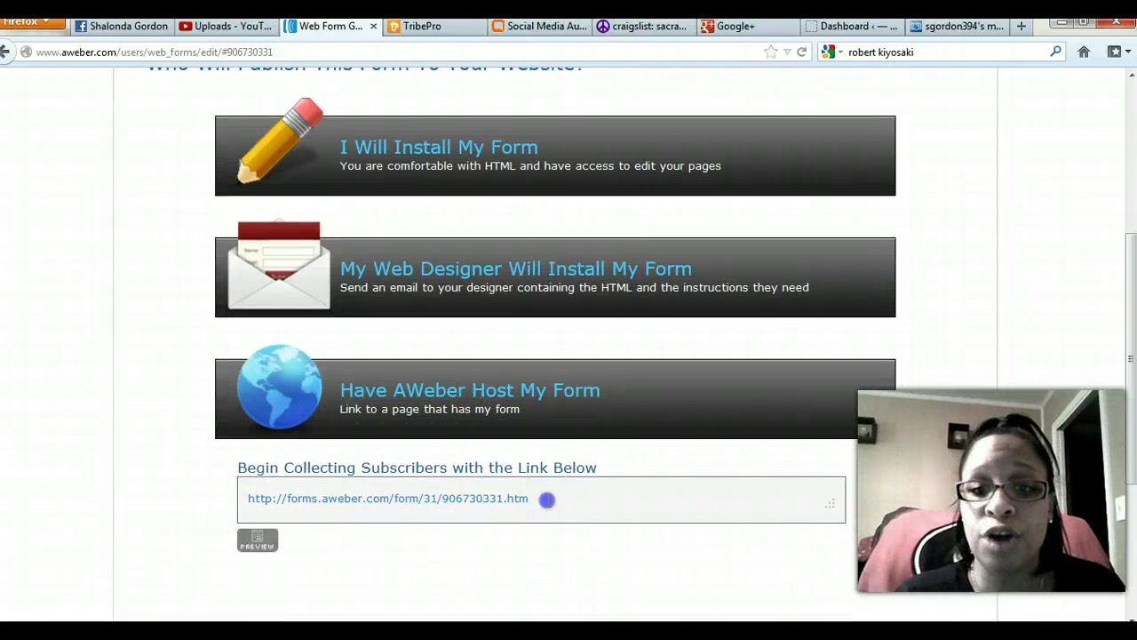
pyautogui.moveTo(229, 497); pyautogui.dragTo(542, 512)
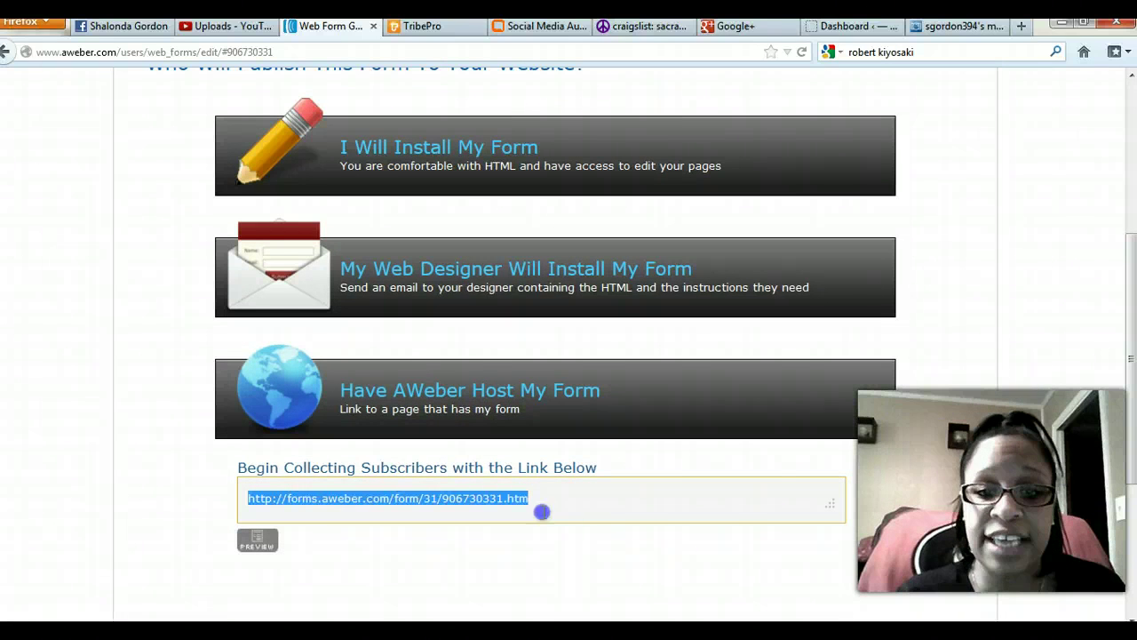
pyautogui.rightClick(363, 500)
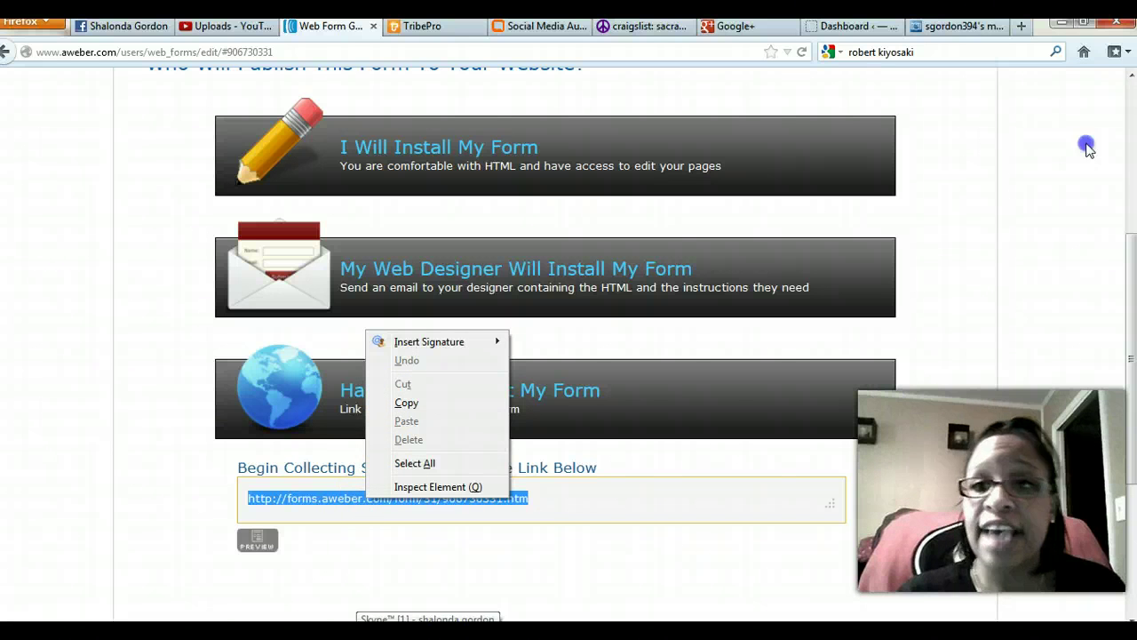
# Open a new browser tab and clear the wrongly pasted photobucket address.
pyautogui.click(1020, 32)
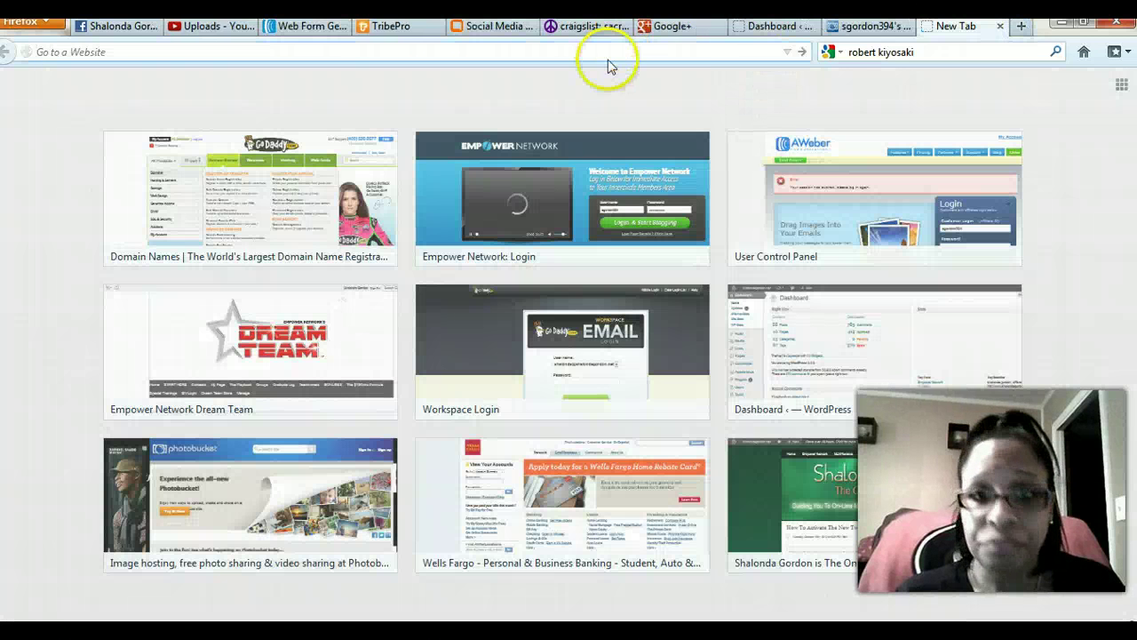
pyautogui.rightClick(608, 53)
pyautogui.click(658, 129)
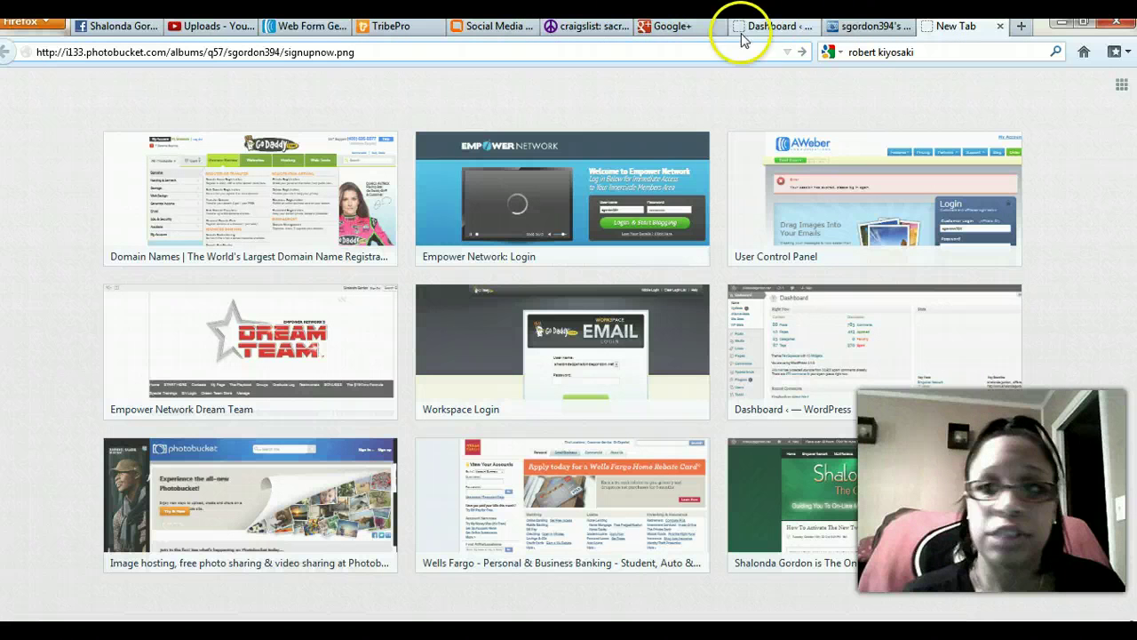
pyautogui.click(461, 51)
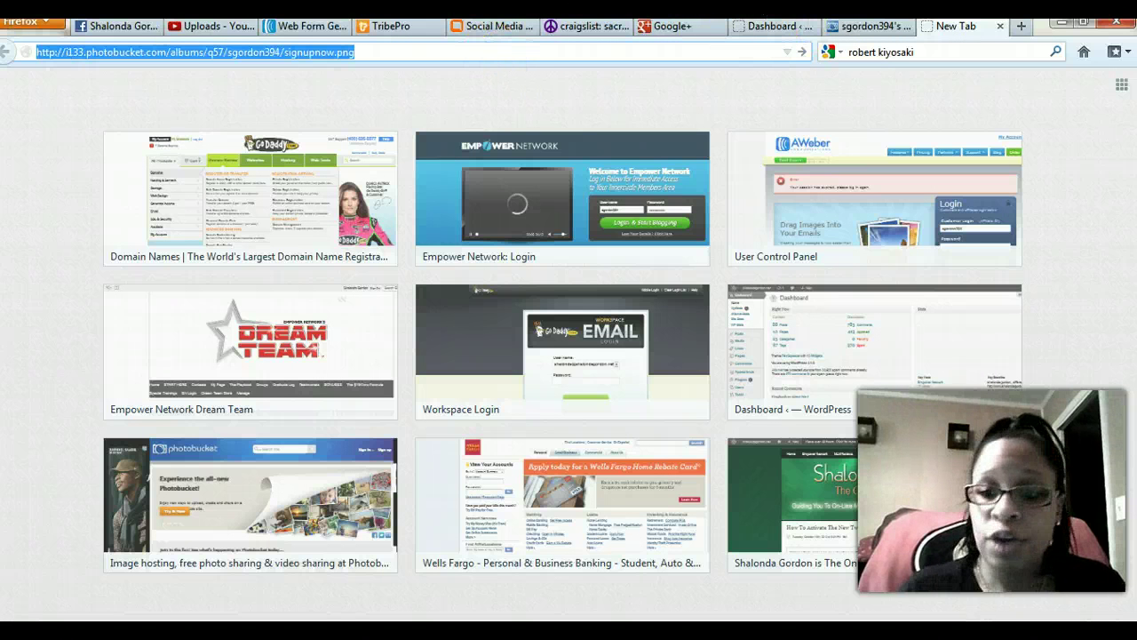
pyautogui.press('BackSpace')
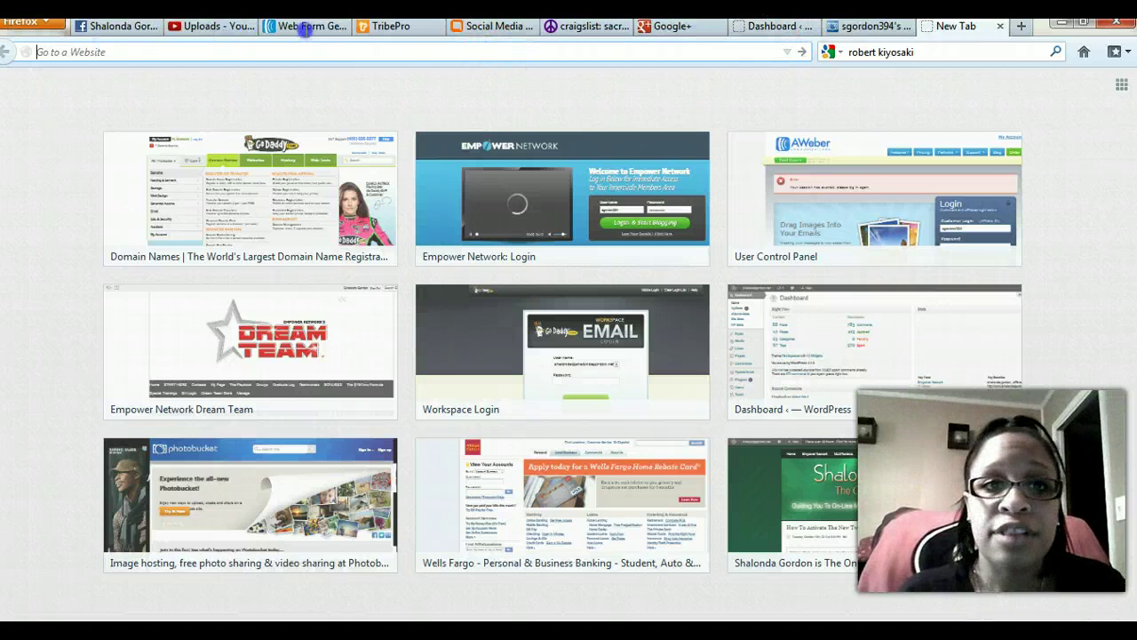
# Copy the hosted form link again and load it in the new tab.
pyautogui.click(305, 27)
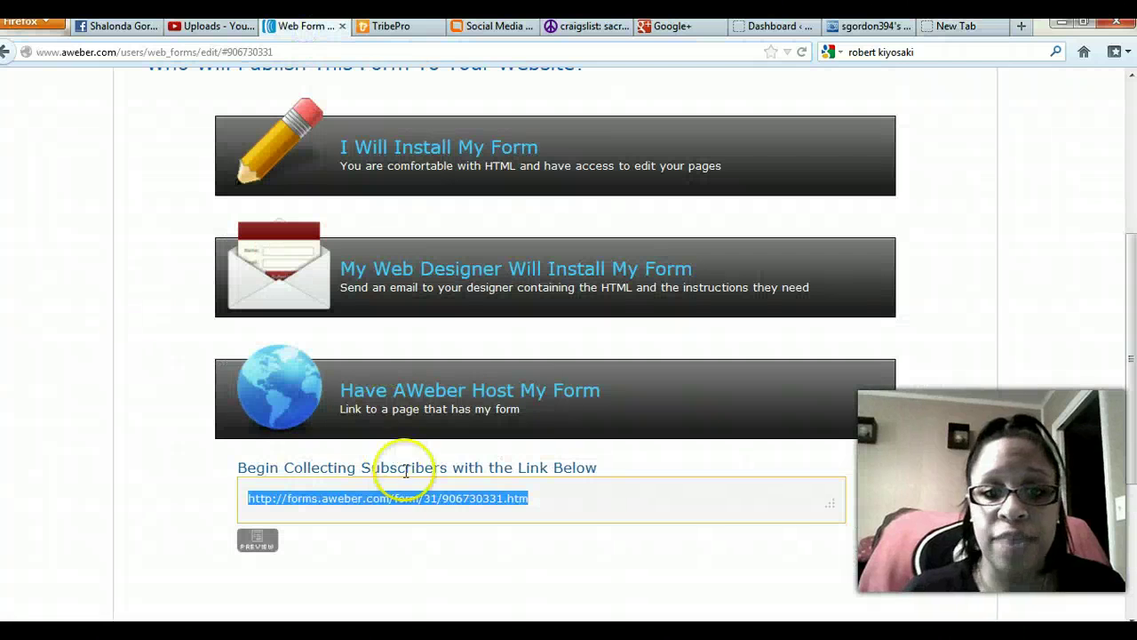
pyautogui.rightClick(403, 499)
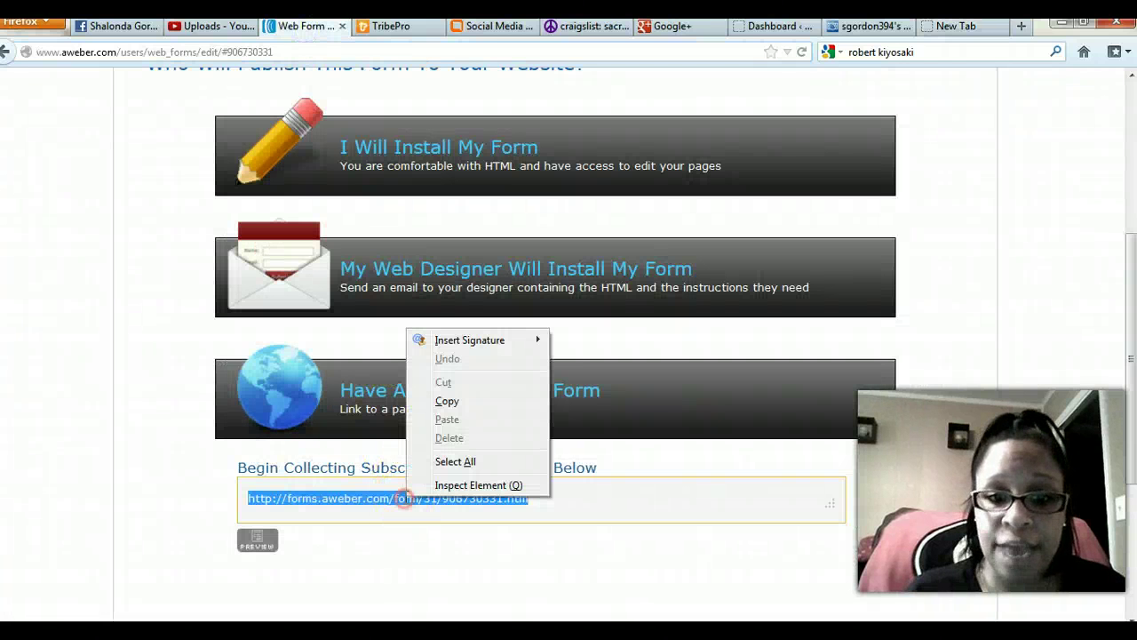
pyautogui.click(449, 401)
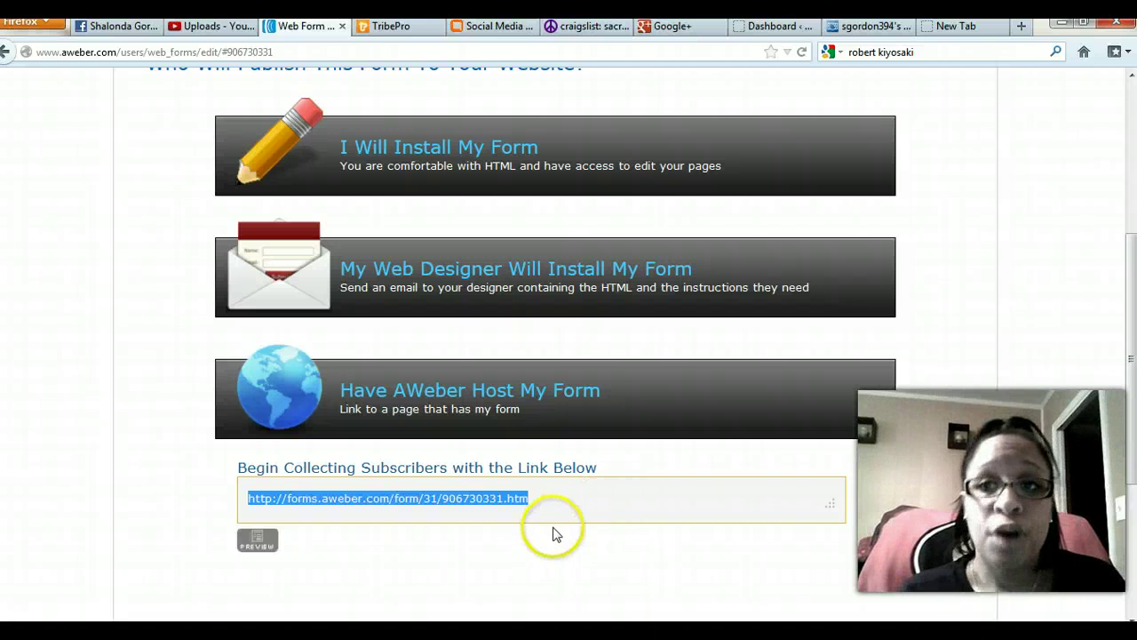
pyautogui.click(980, 31)
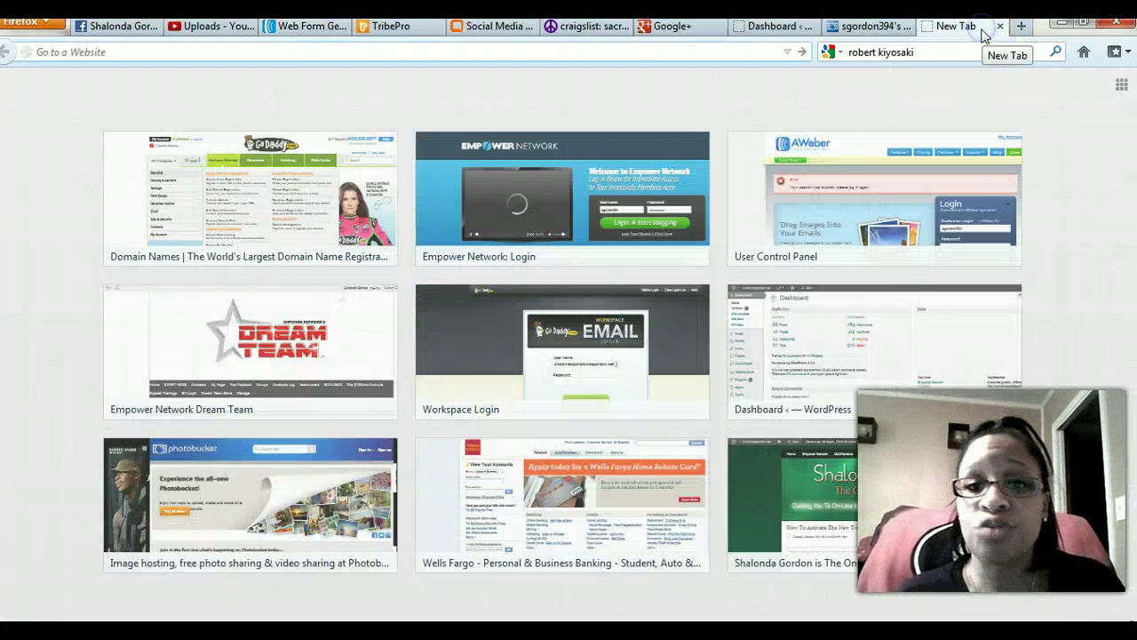
pyautogui.rightClick(349, 52)
pyautogui.click(388, 125)
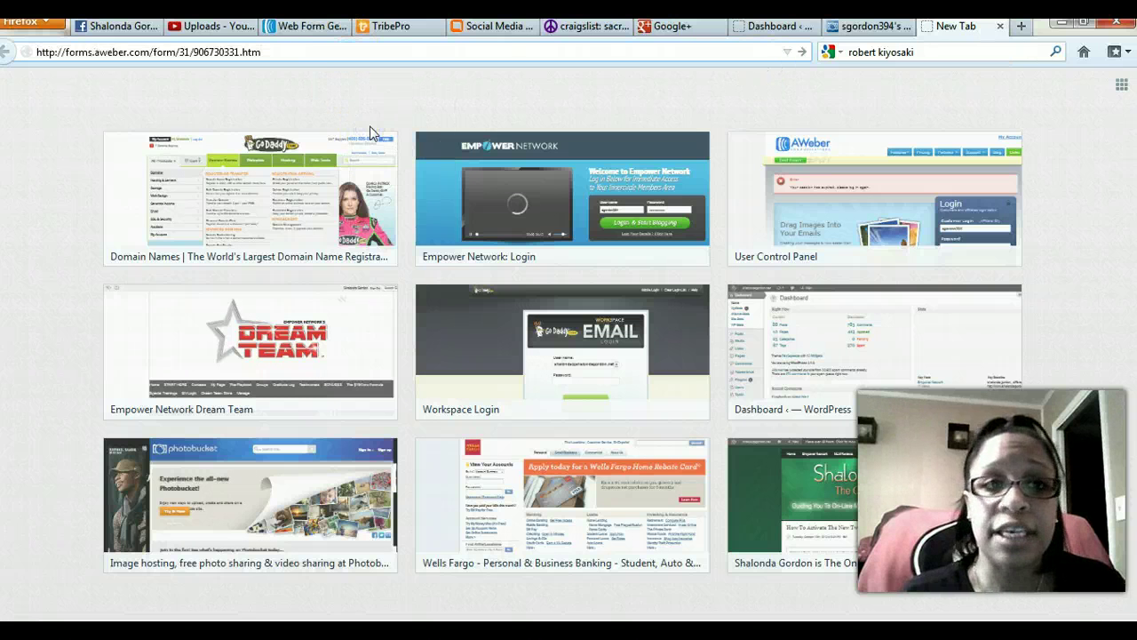
pyautogui.press('Return')
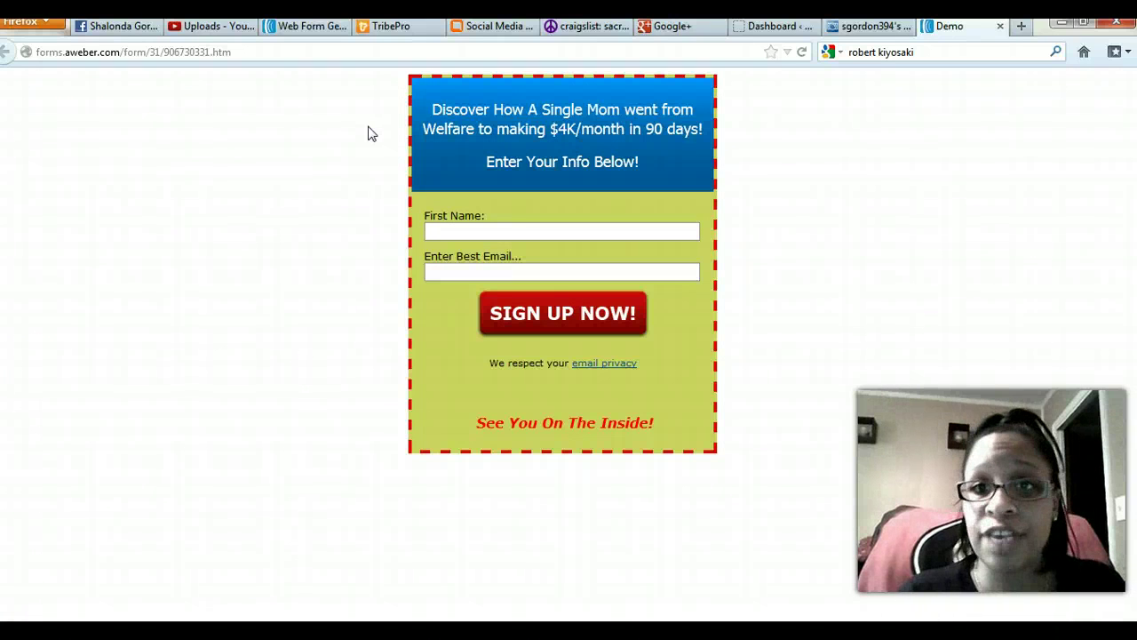
# Return to the AWeber publish page tab and scroll back to its top.
pyautogui.click(316, 29)
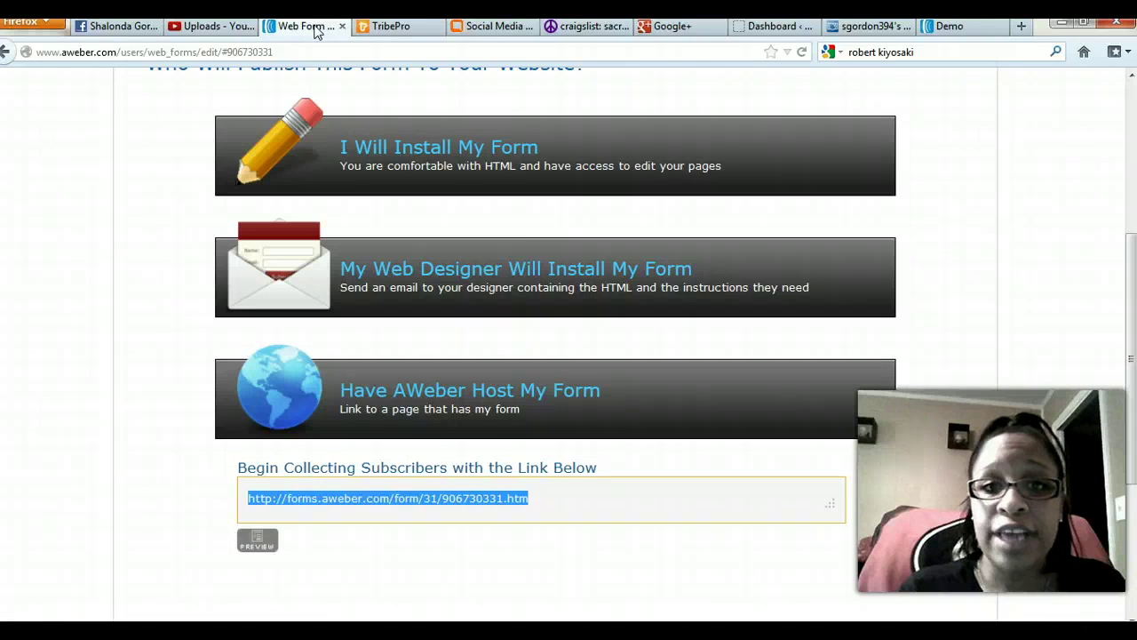
pyautogui.scroll(5, 528, 305)
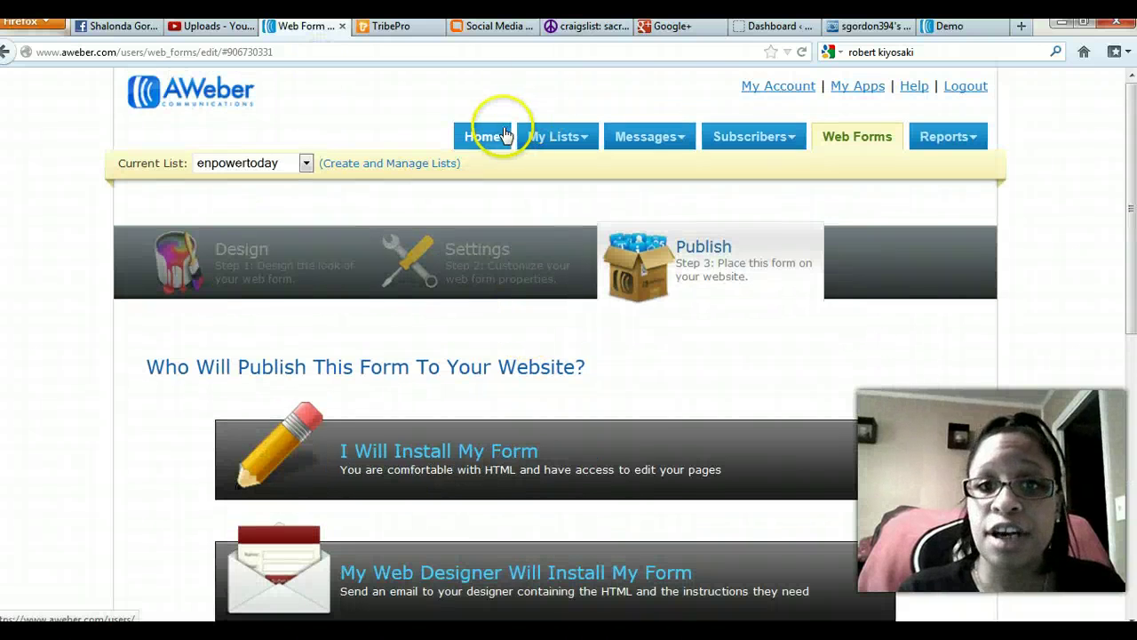
# From Home's List Stats, open the 4 enpowertoday subscribers who joined today.
pyautogui.click(503, 135)
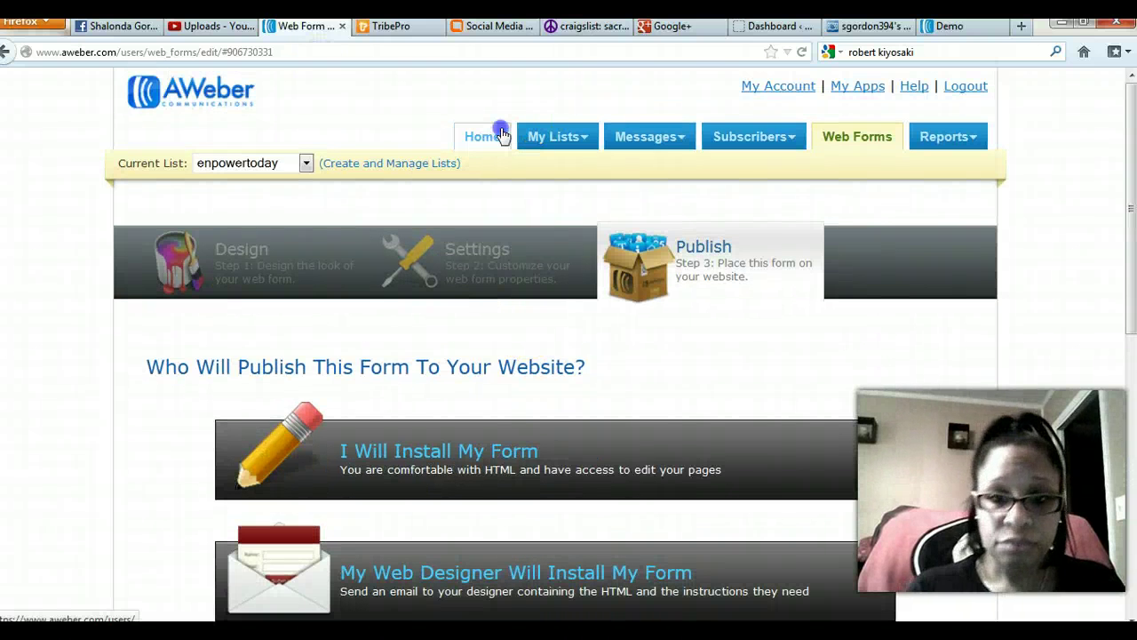
pyautogui.moveTo(120, 372); pyautogui.dragTo(509, 125)
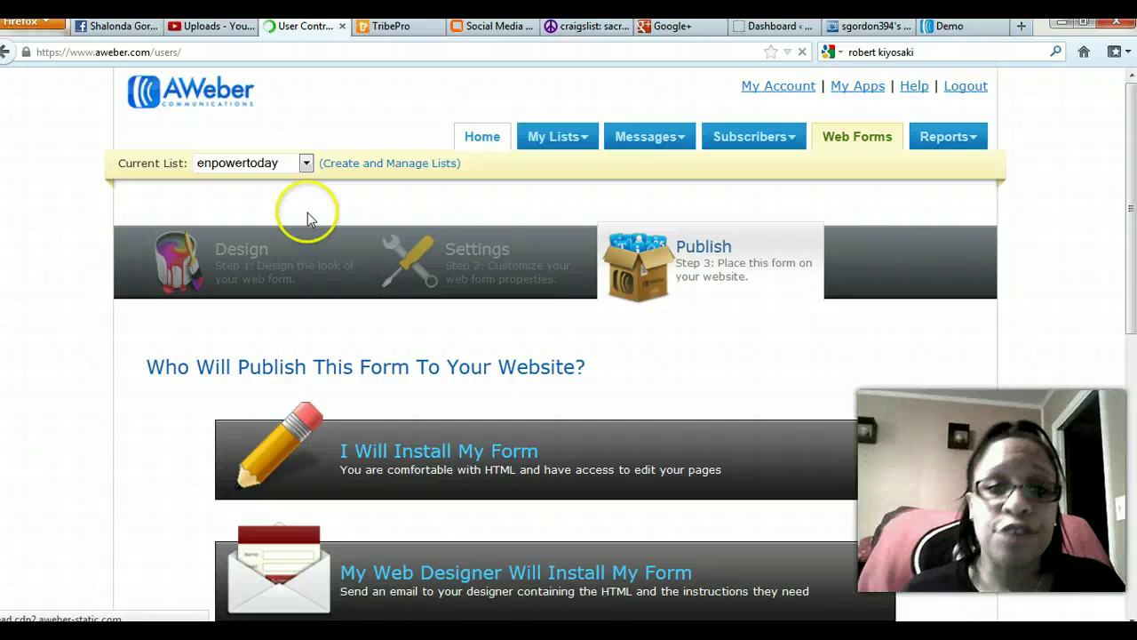
pyautogui.scroll(-3, 86, 291)
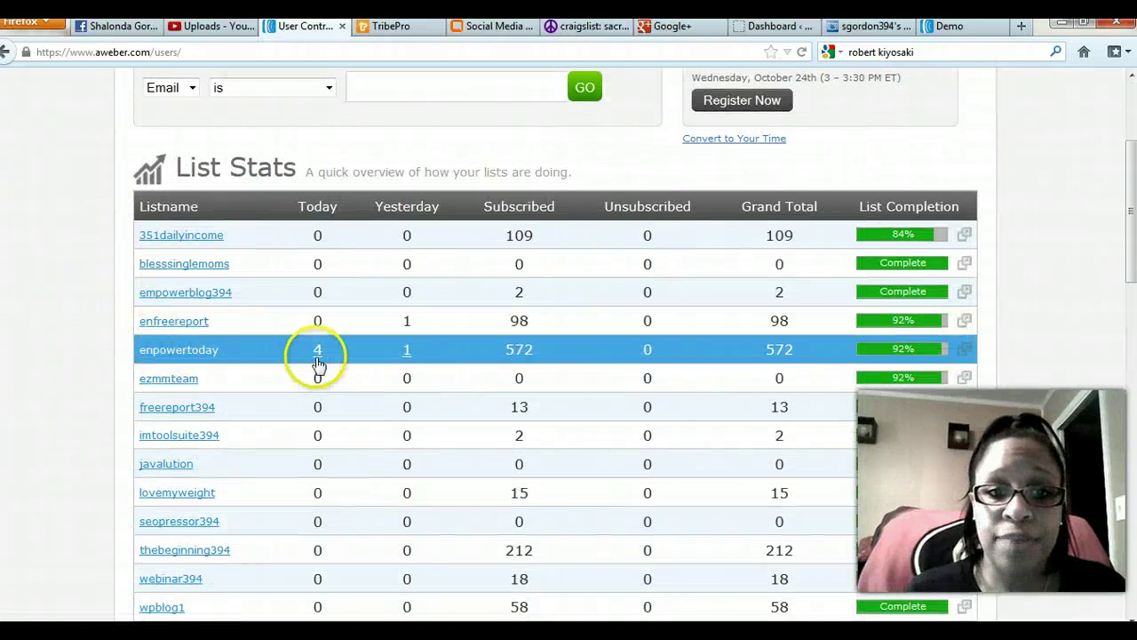
pyautogui.click(317, 357)
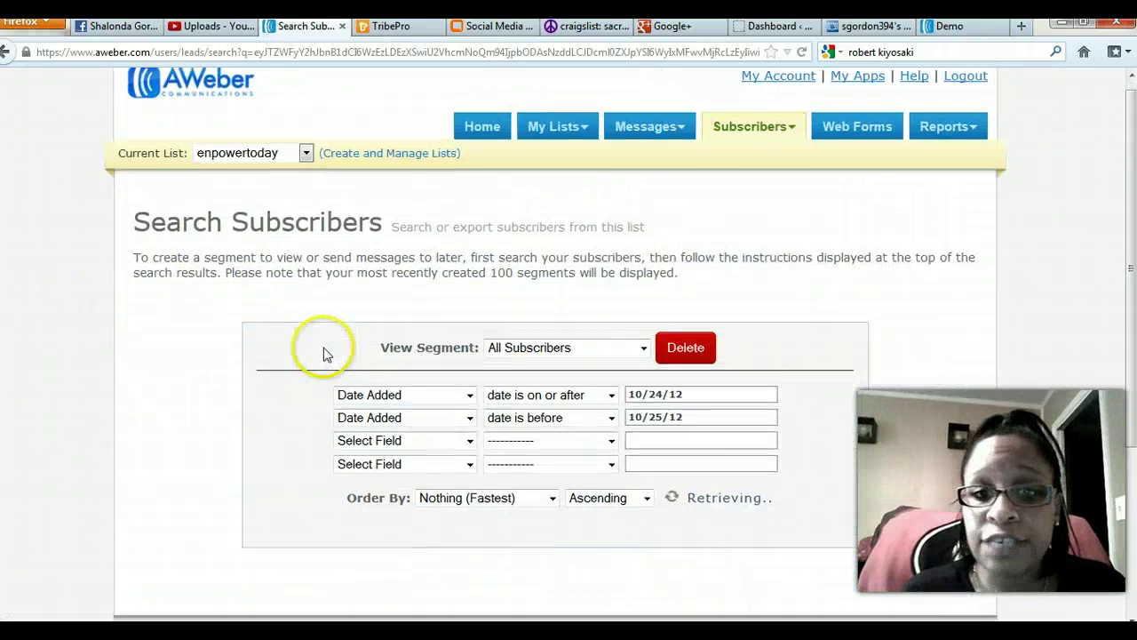
pyautogui.scroll(-5, 322, 346)
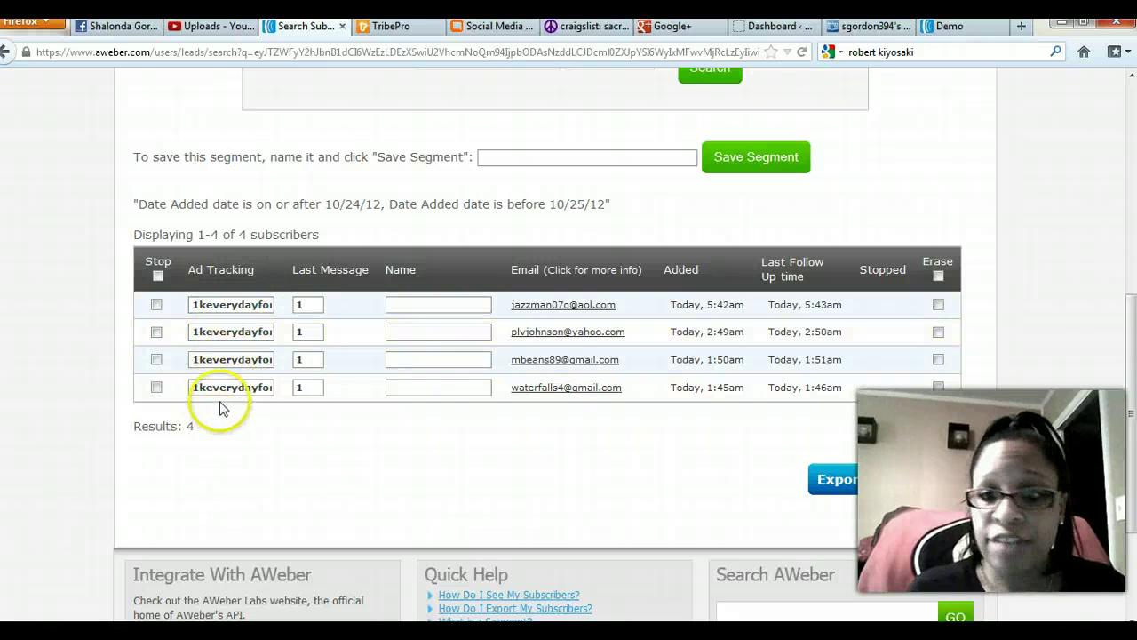
pyautogui.scroll(5, 231, 373)
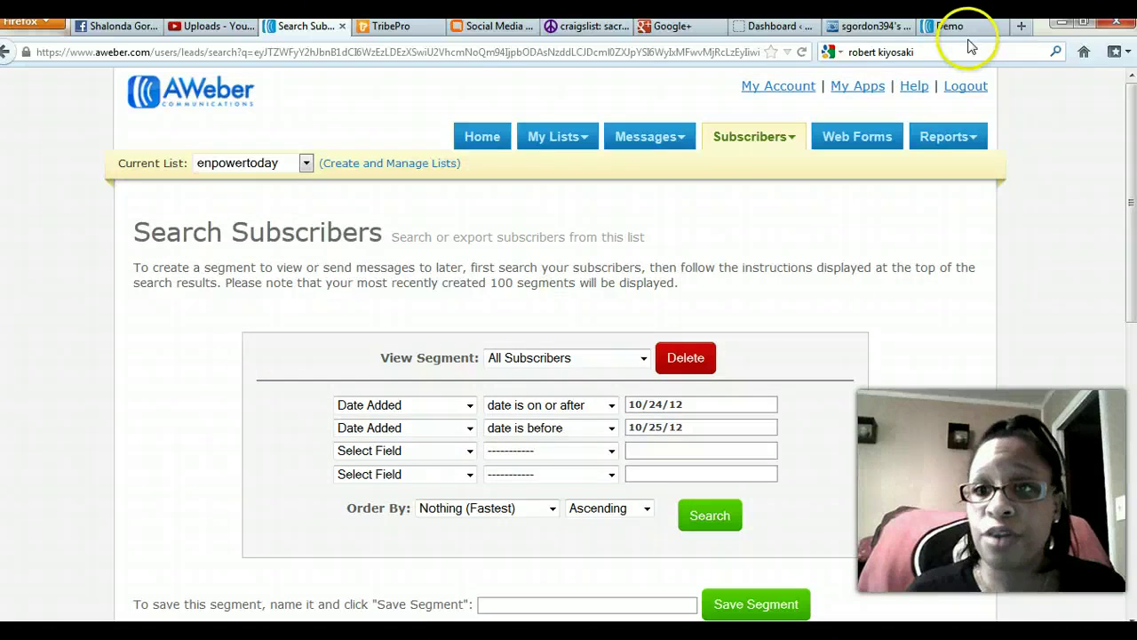
# Switch to the Demo tab showing the hosted sign-up form.
pyautogui.click(949, 26)
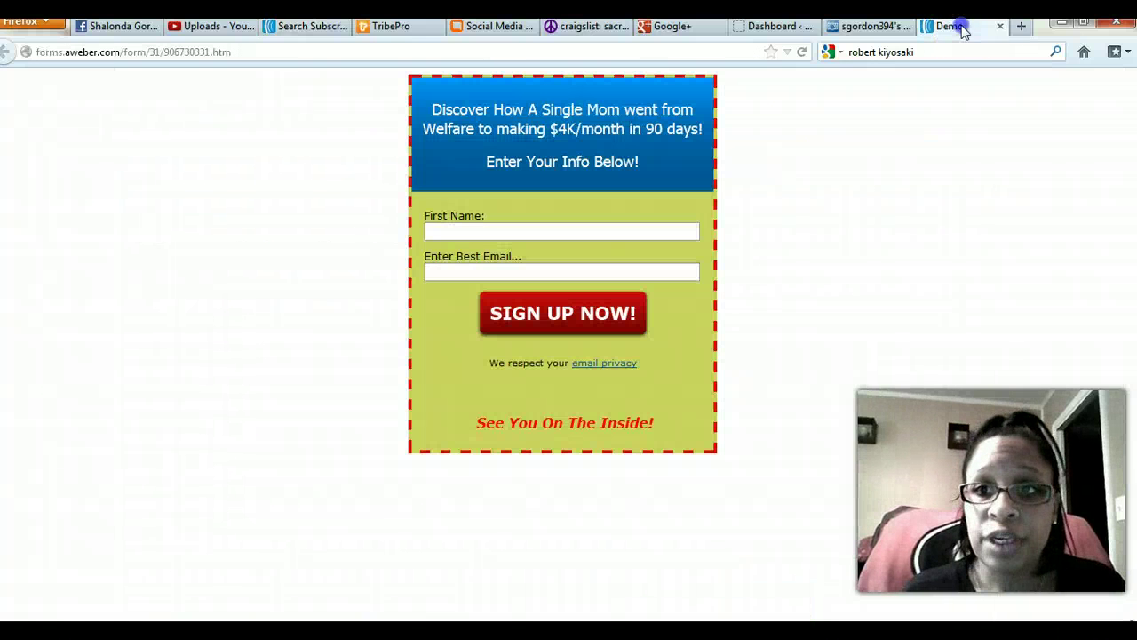